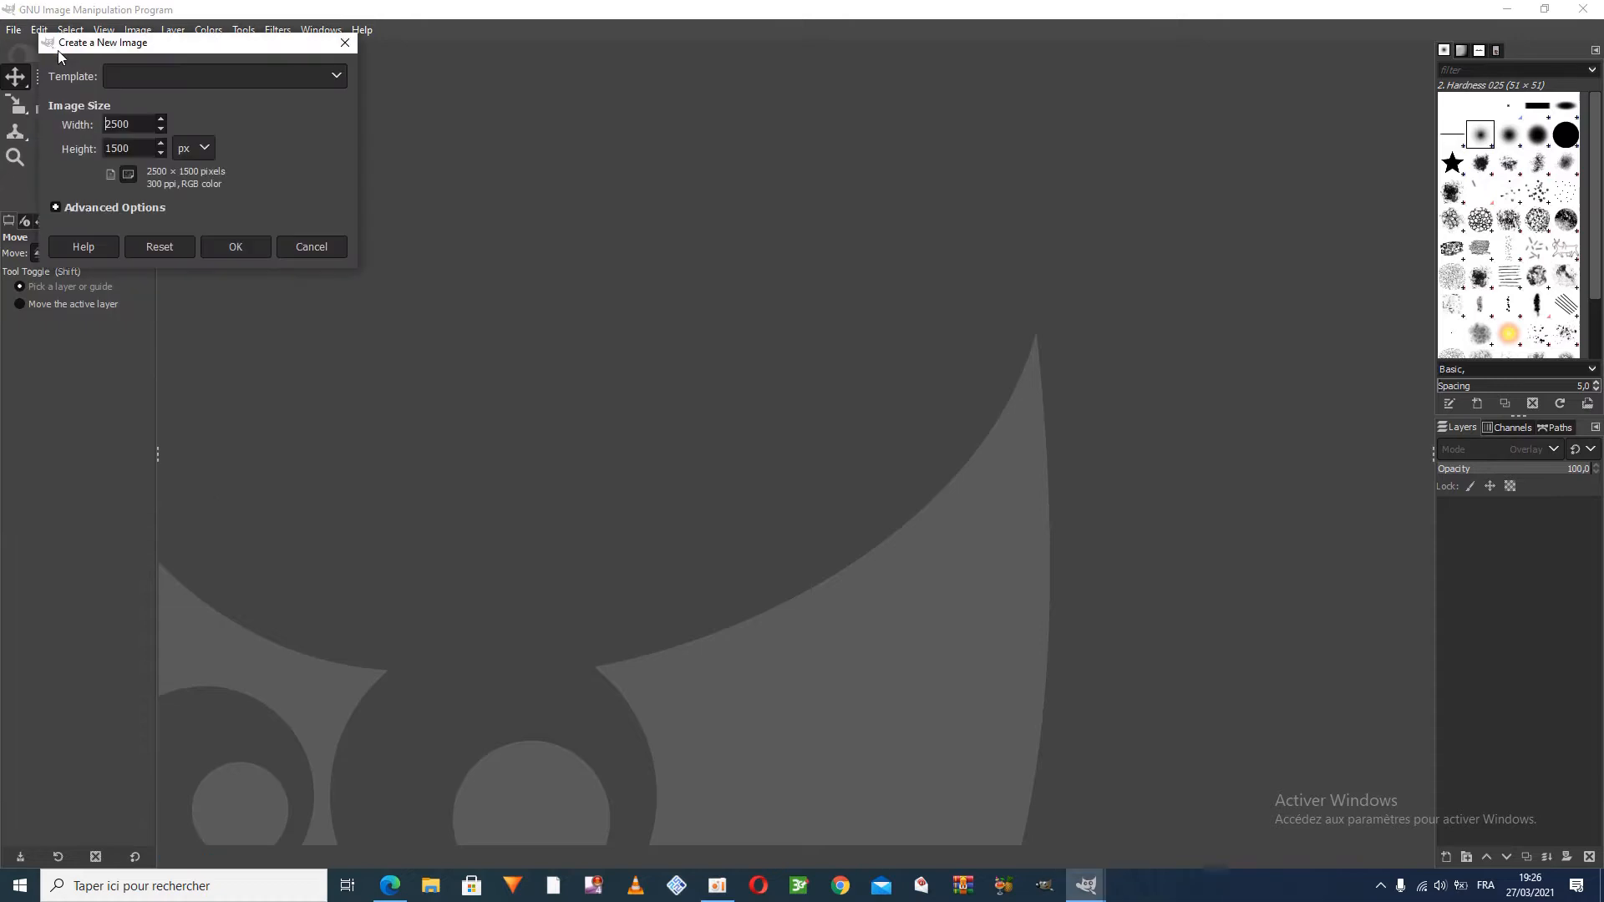
Create a 2500 × 1500 px image and add the woman's portrait photo from the desktop as a layer, converting it to GIMP built-in sRGB
drag(140, 124, 91, 124)
click(236, 247)
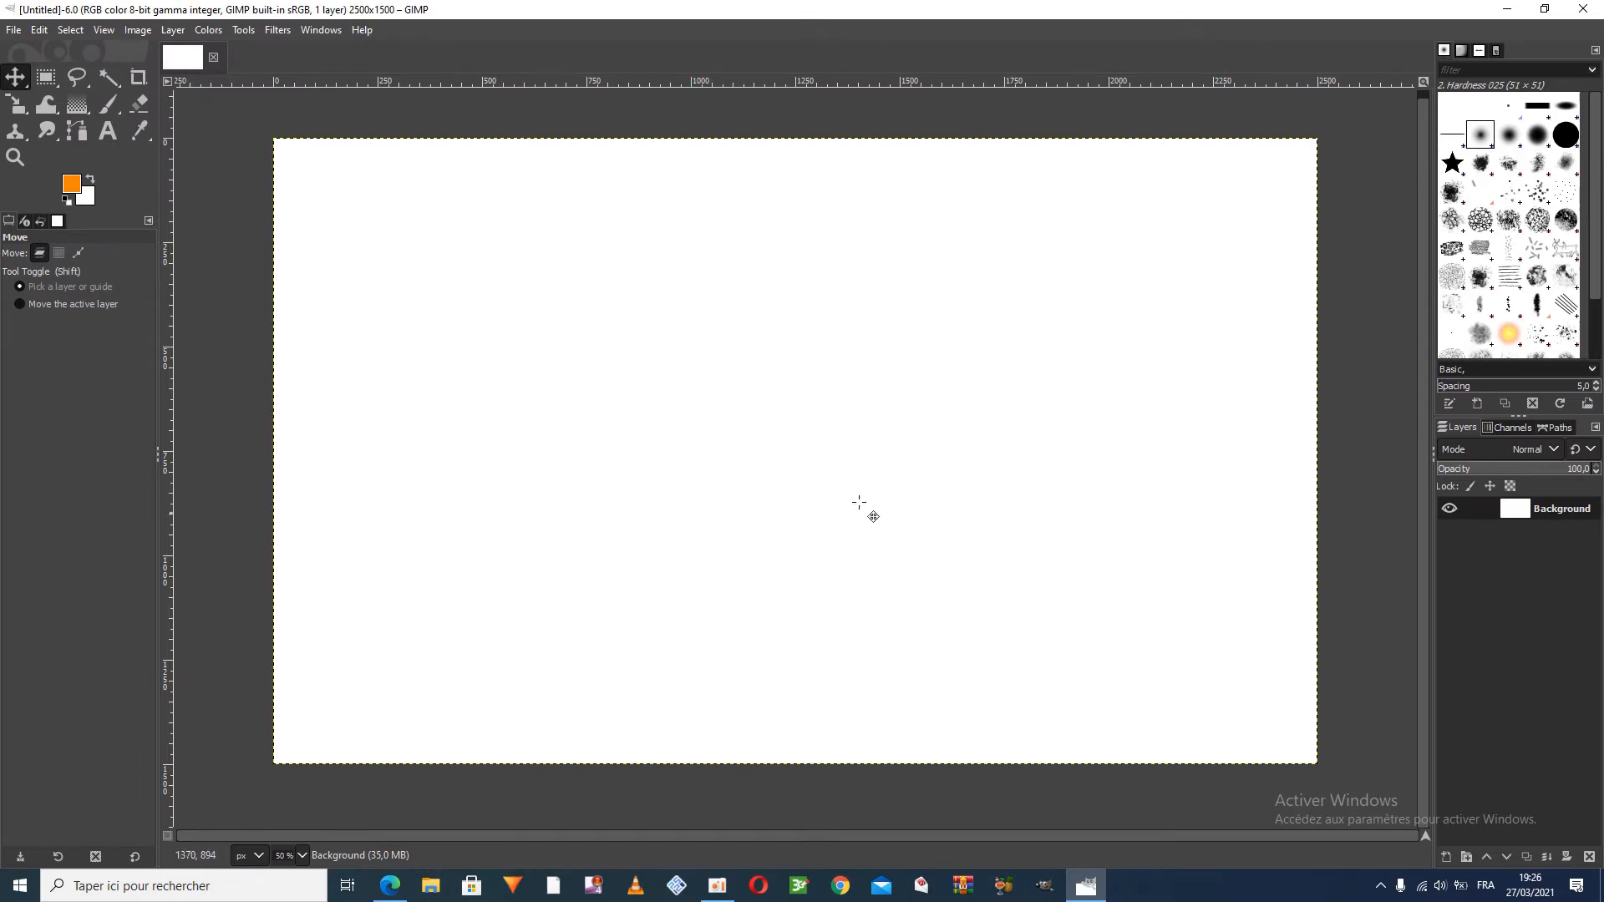
drag(806, 10, 805, 78)
drag(917, 26, 830, 307)
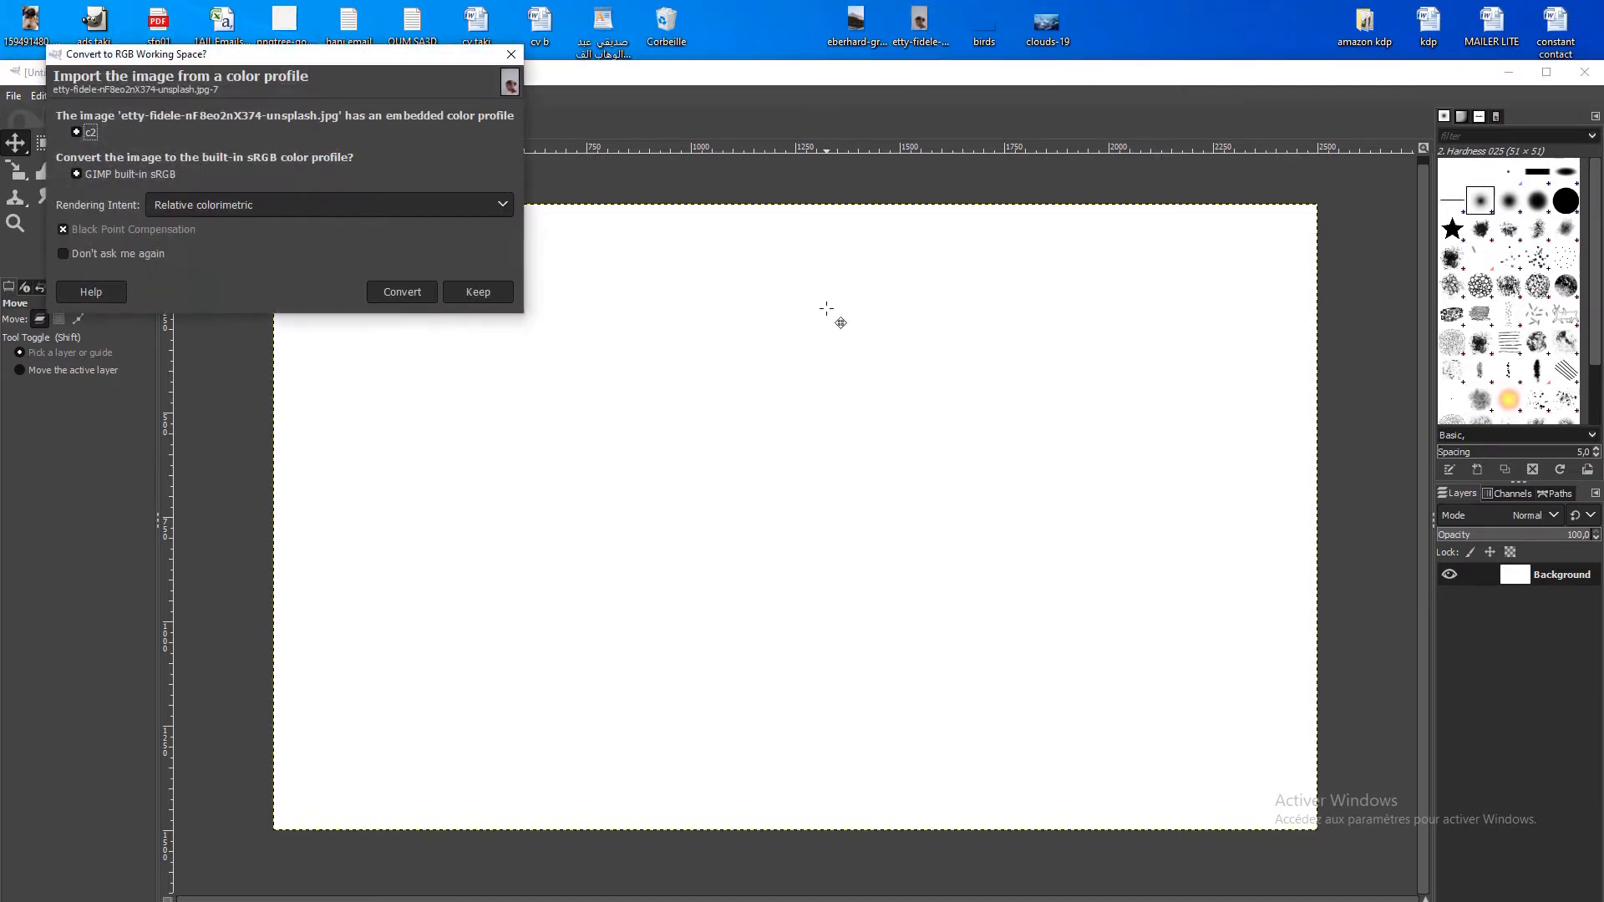
click(396, 294)
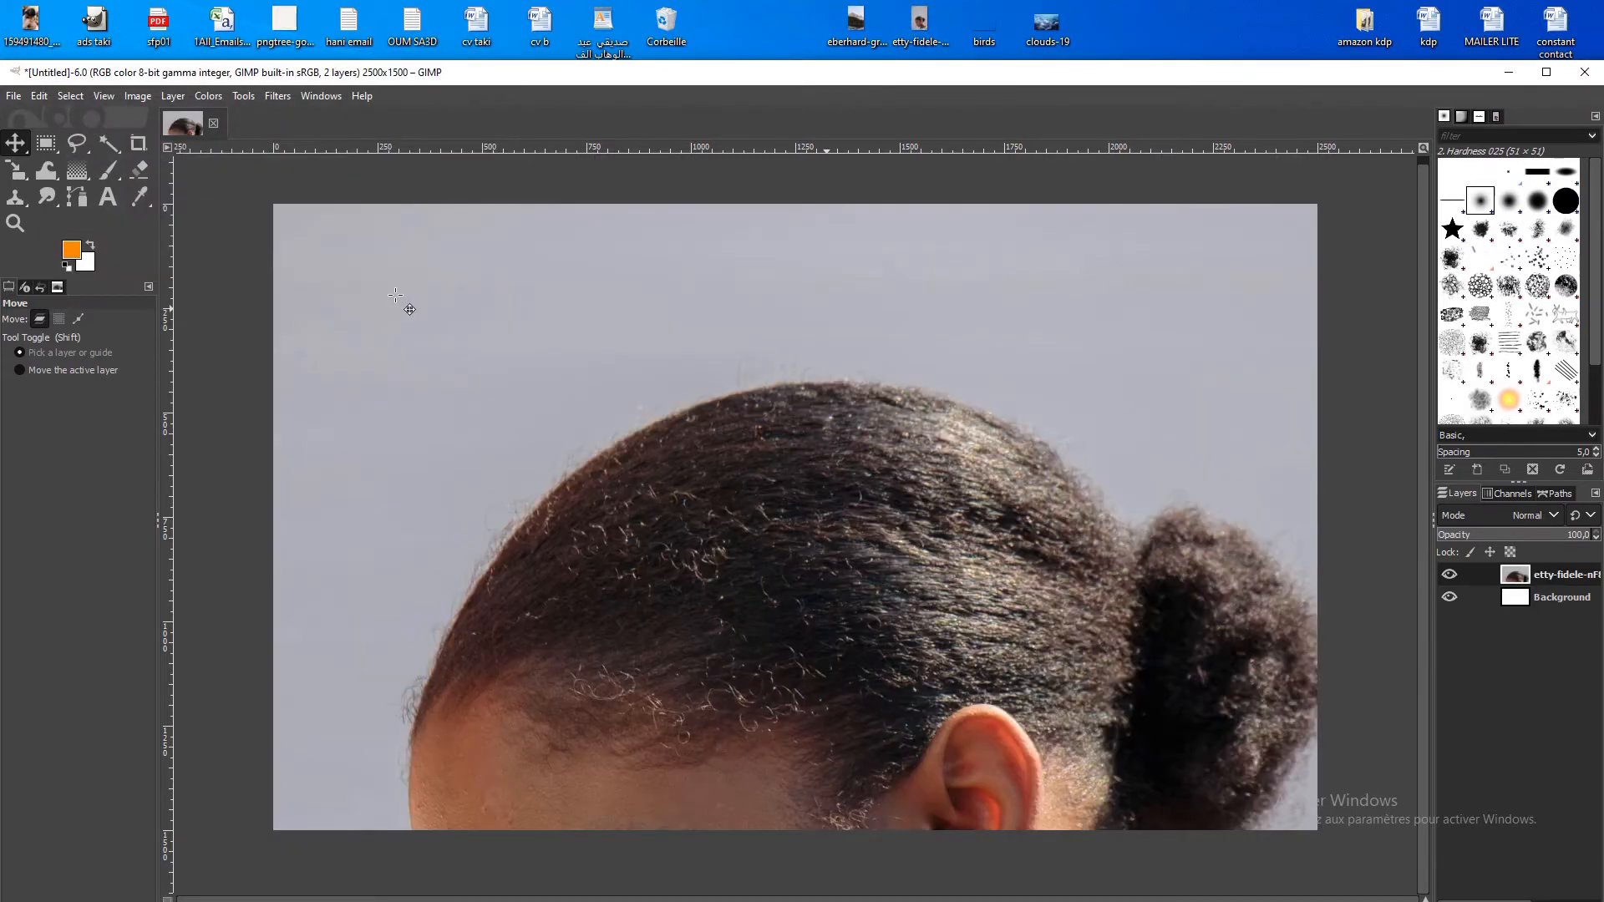
double_click(613, 79)
Scale the portrait layer down proportionally and position it so the woman's head and shoulders fit within the canvas height
drag(642, 477, 626, 338)
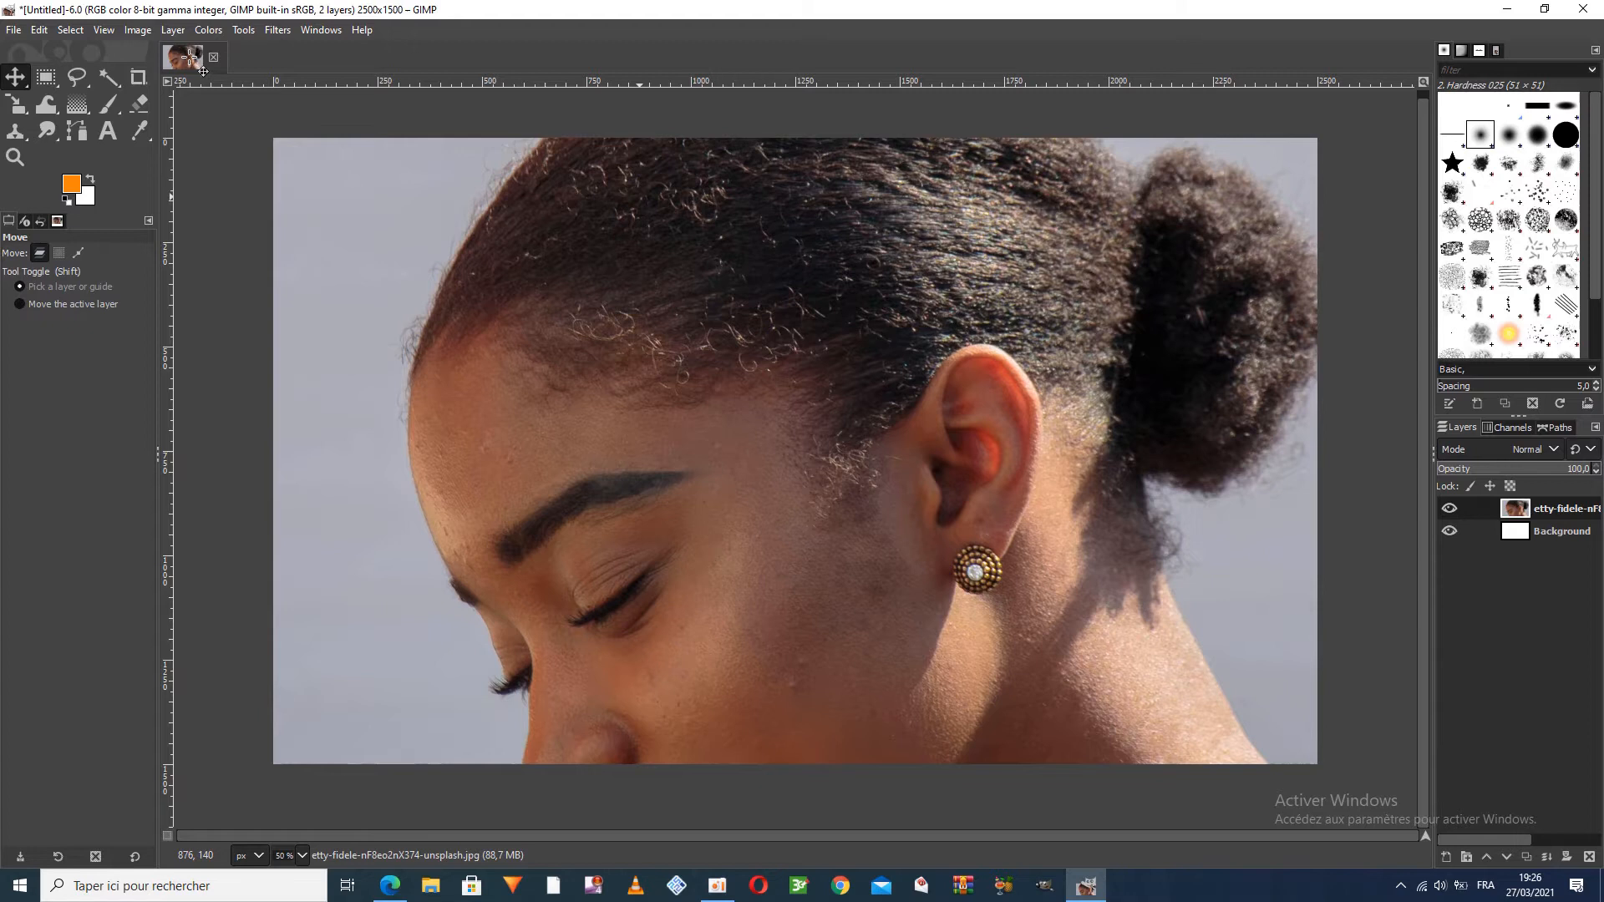
click(173, 30)
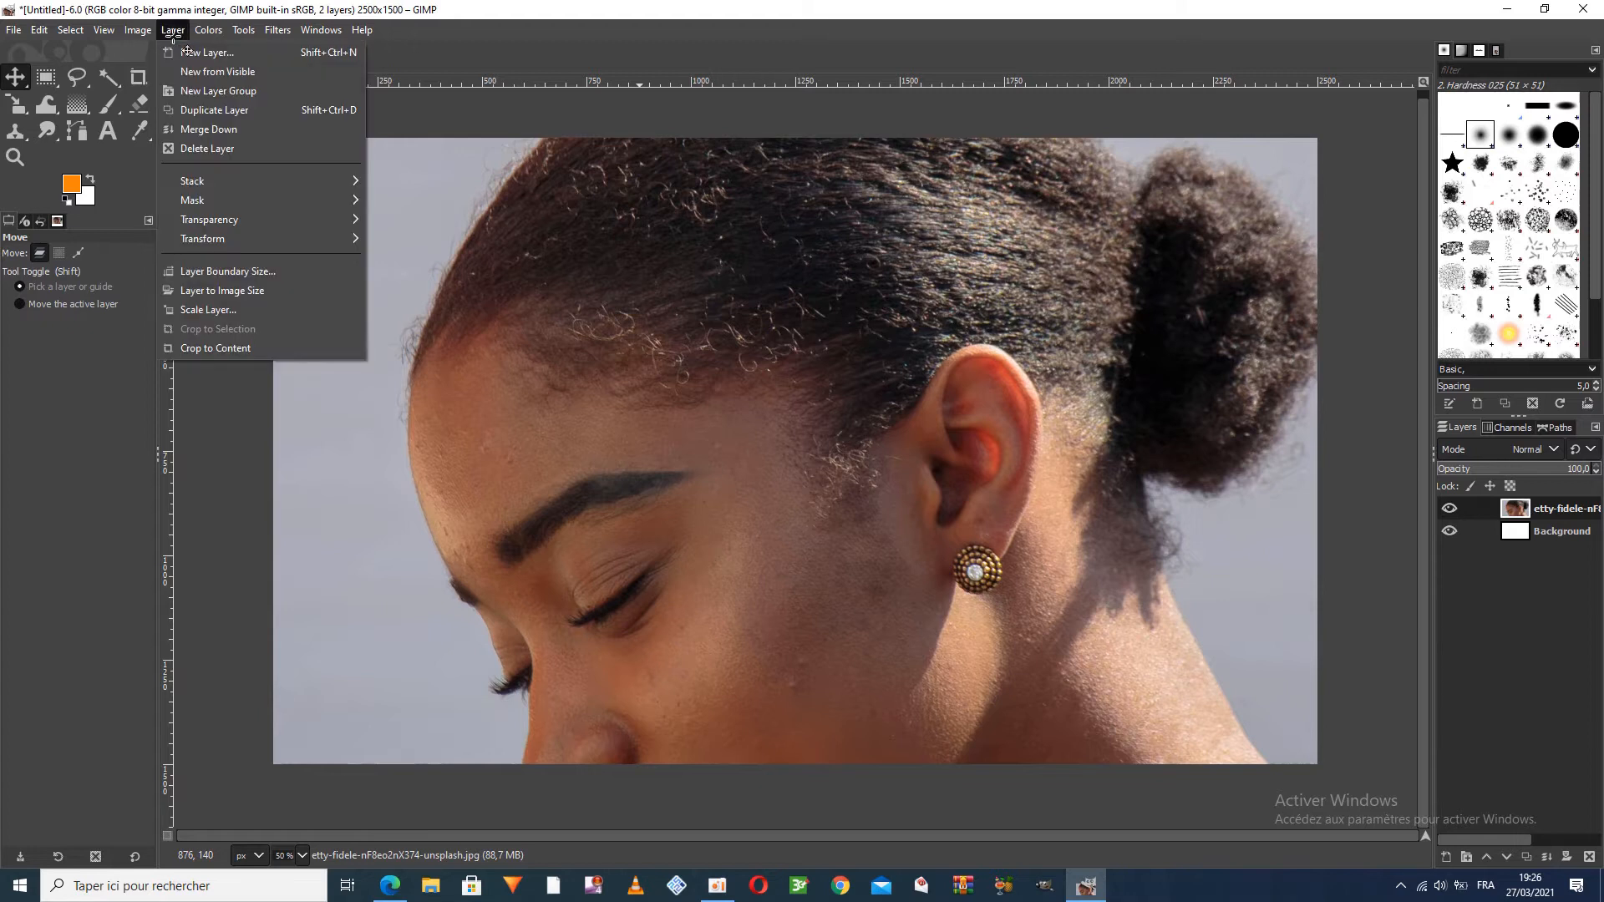
click(210, 312)
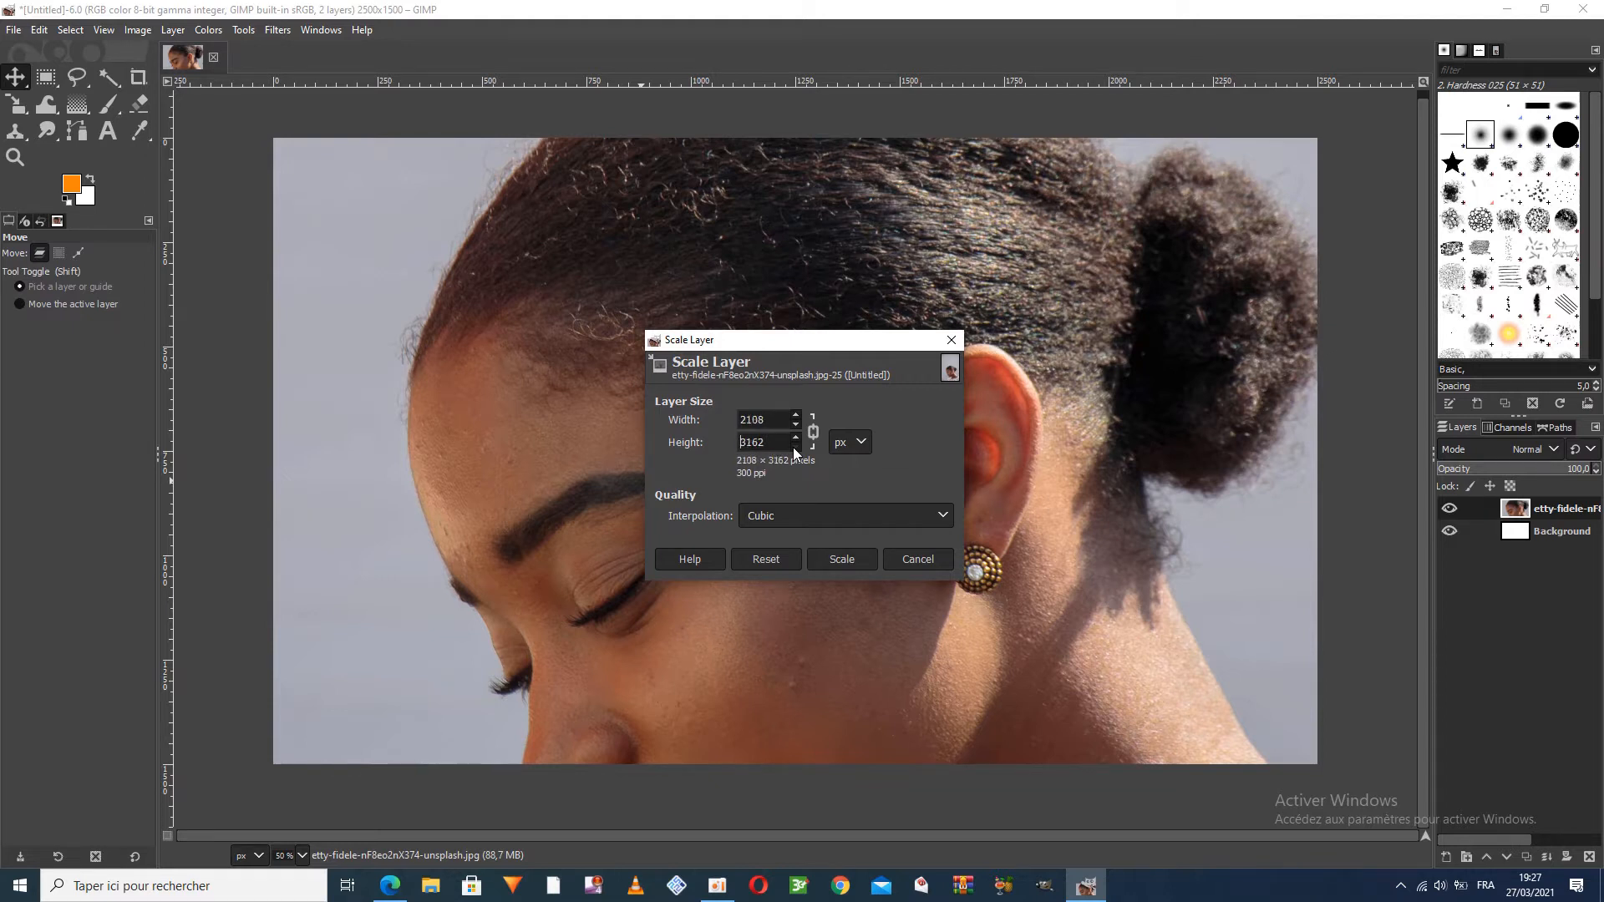
click(829, 561)
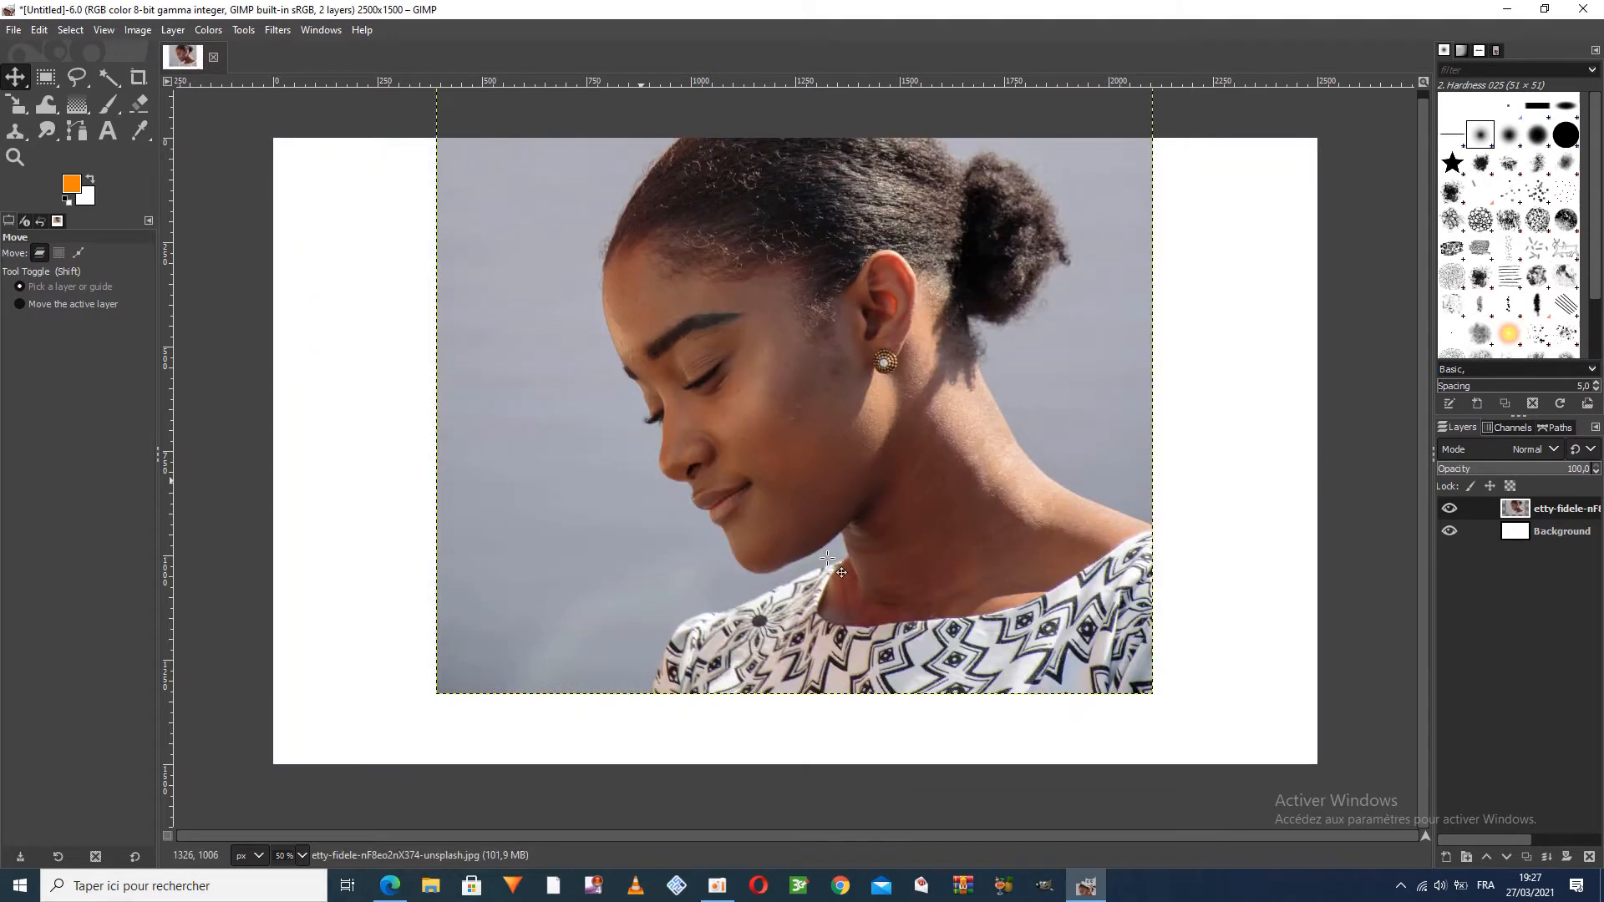
drag(526, 395, 510, 462)
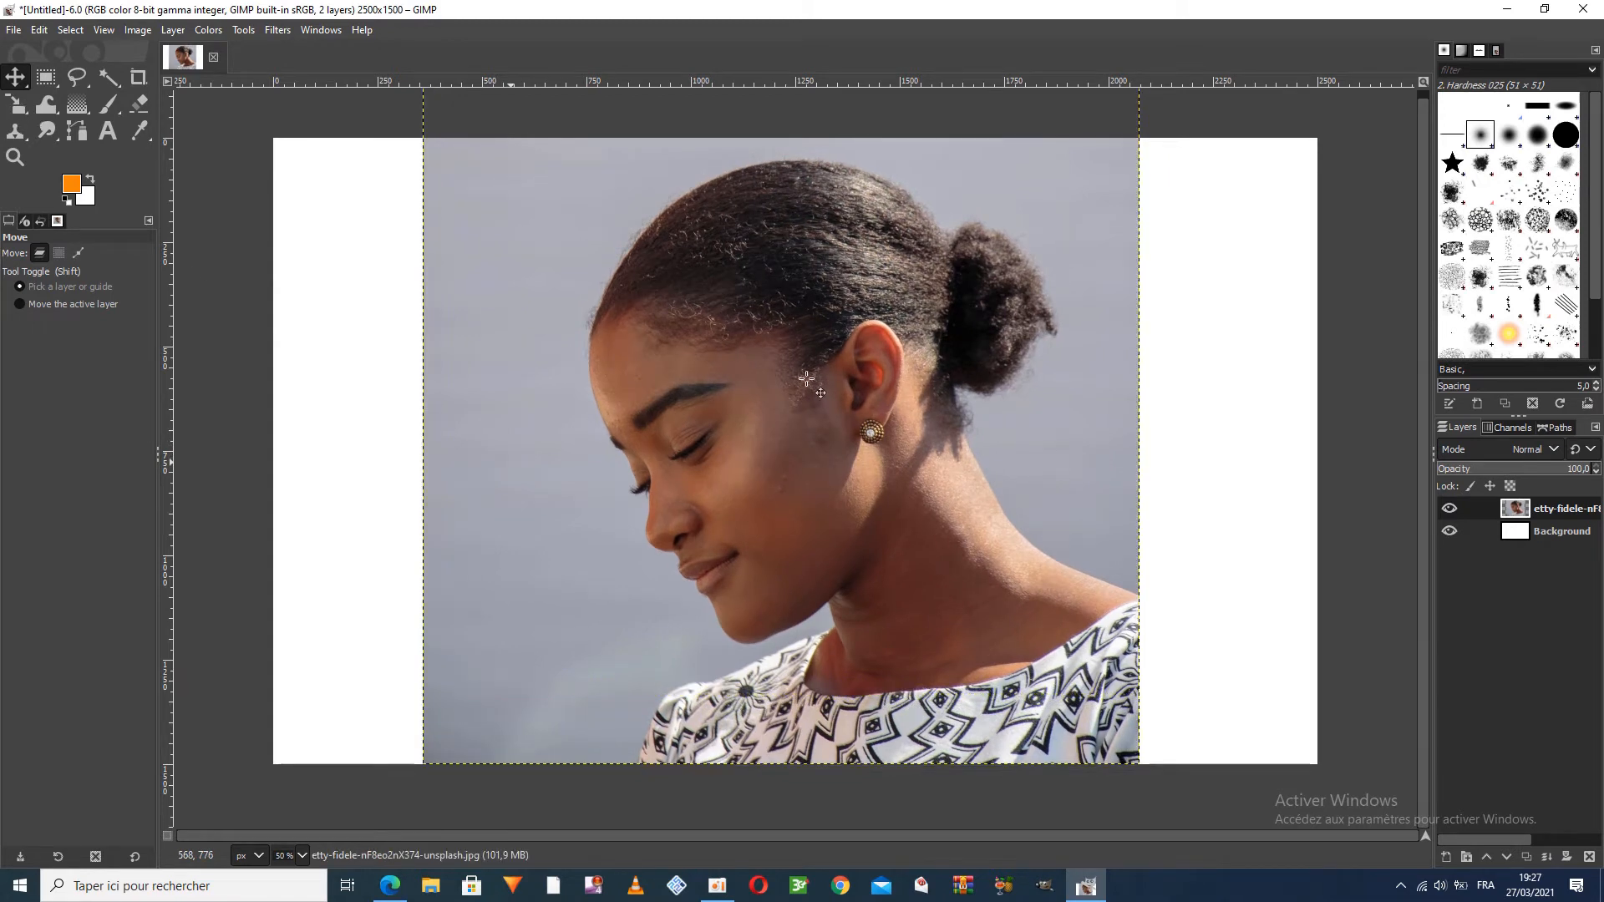
drag(773, 408, 765, 417)
click(72, 31)
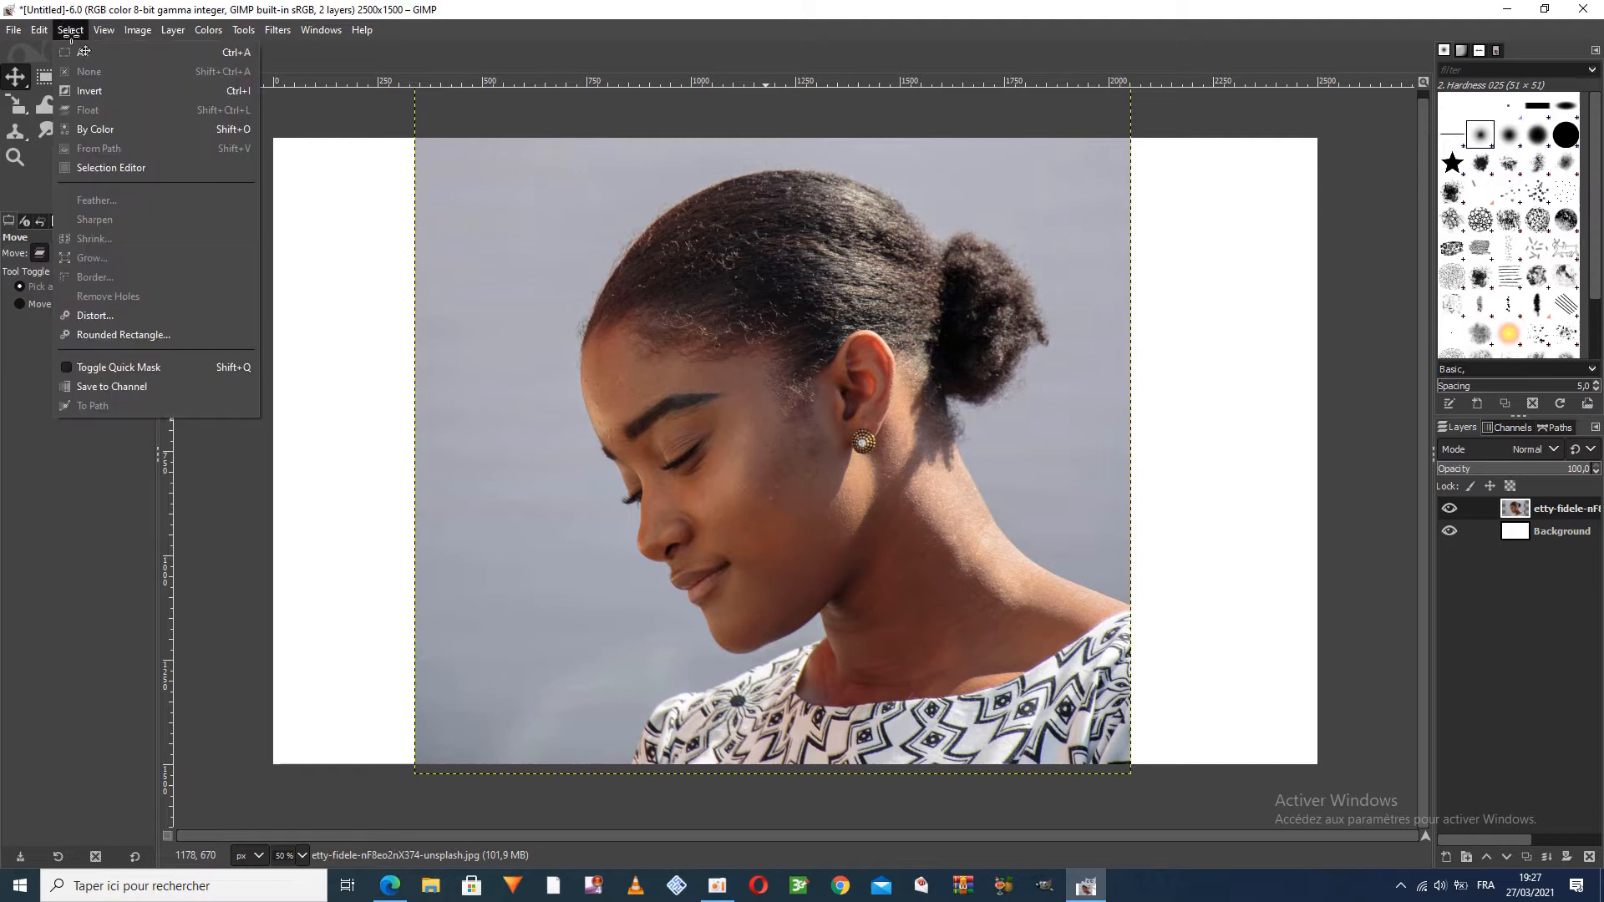
click(83, 53)
click(77, 33)
click(92, 69)
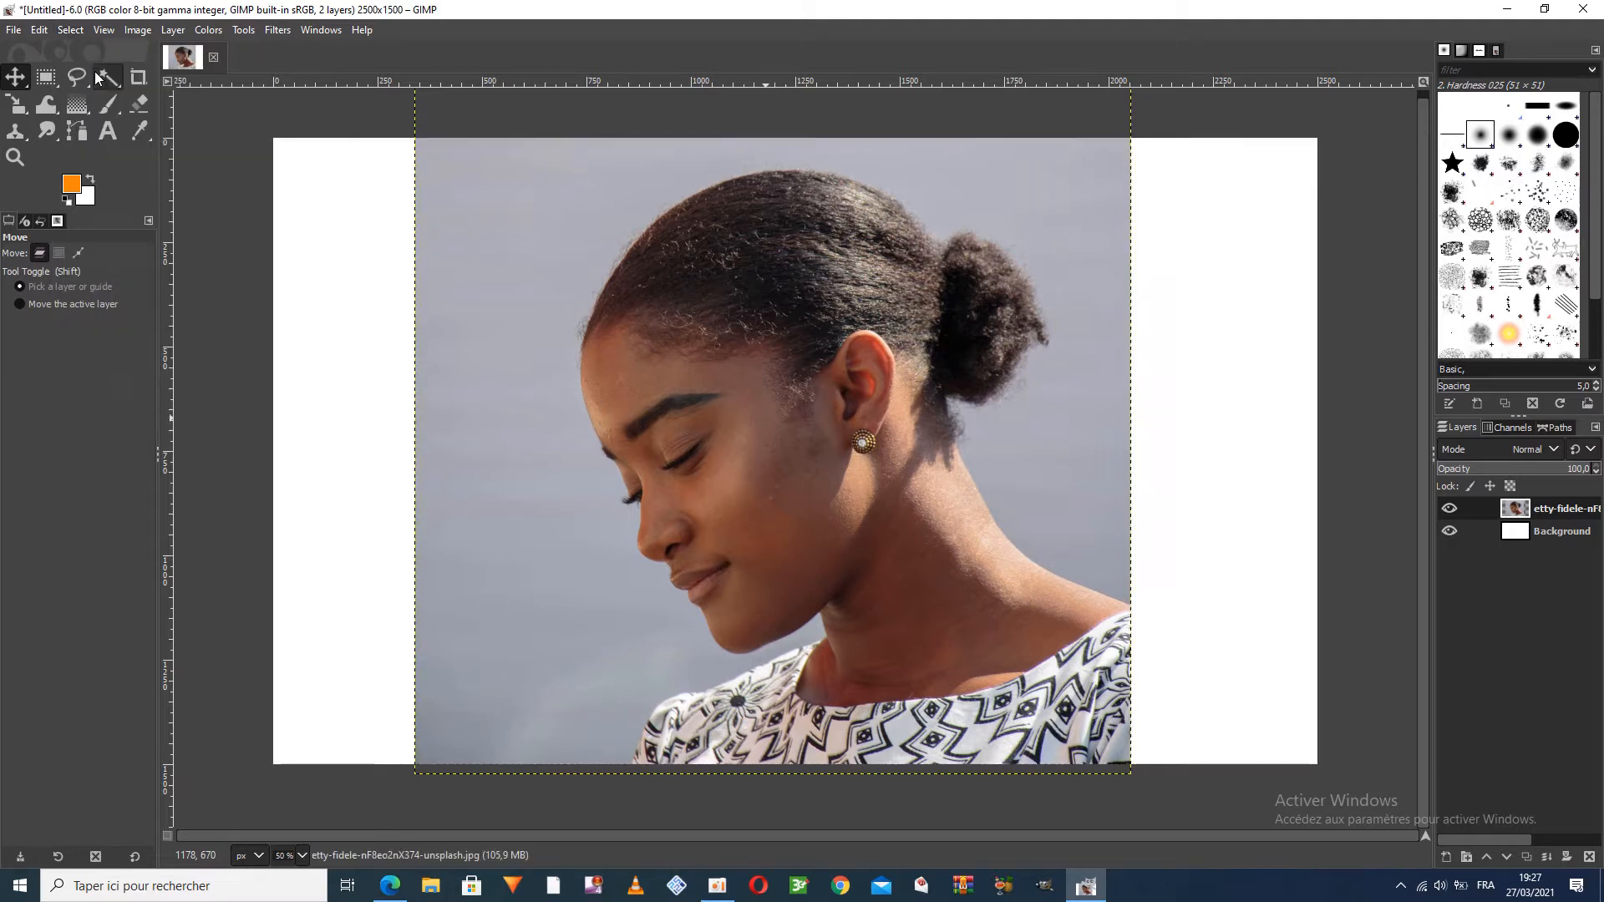
Crop the image to the full-height area around the portrait, 2024 × 1500 px starting at position 198, 0
click(138, 76)
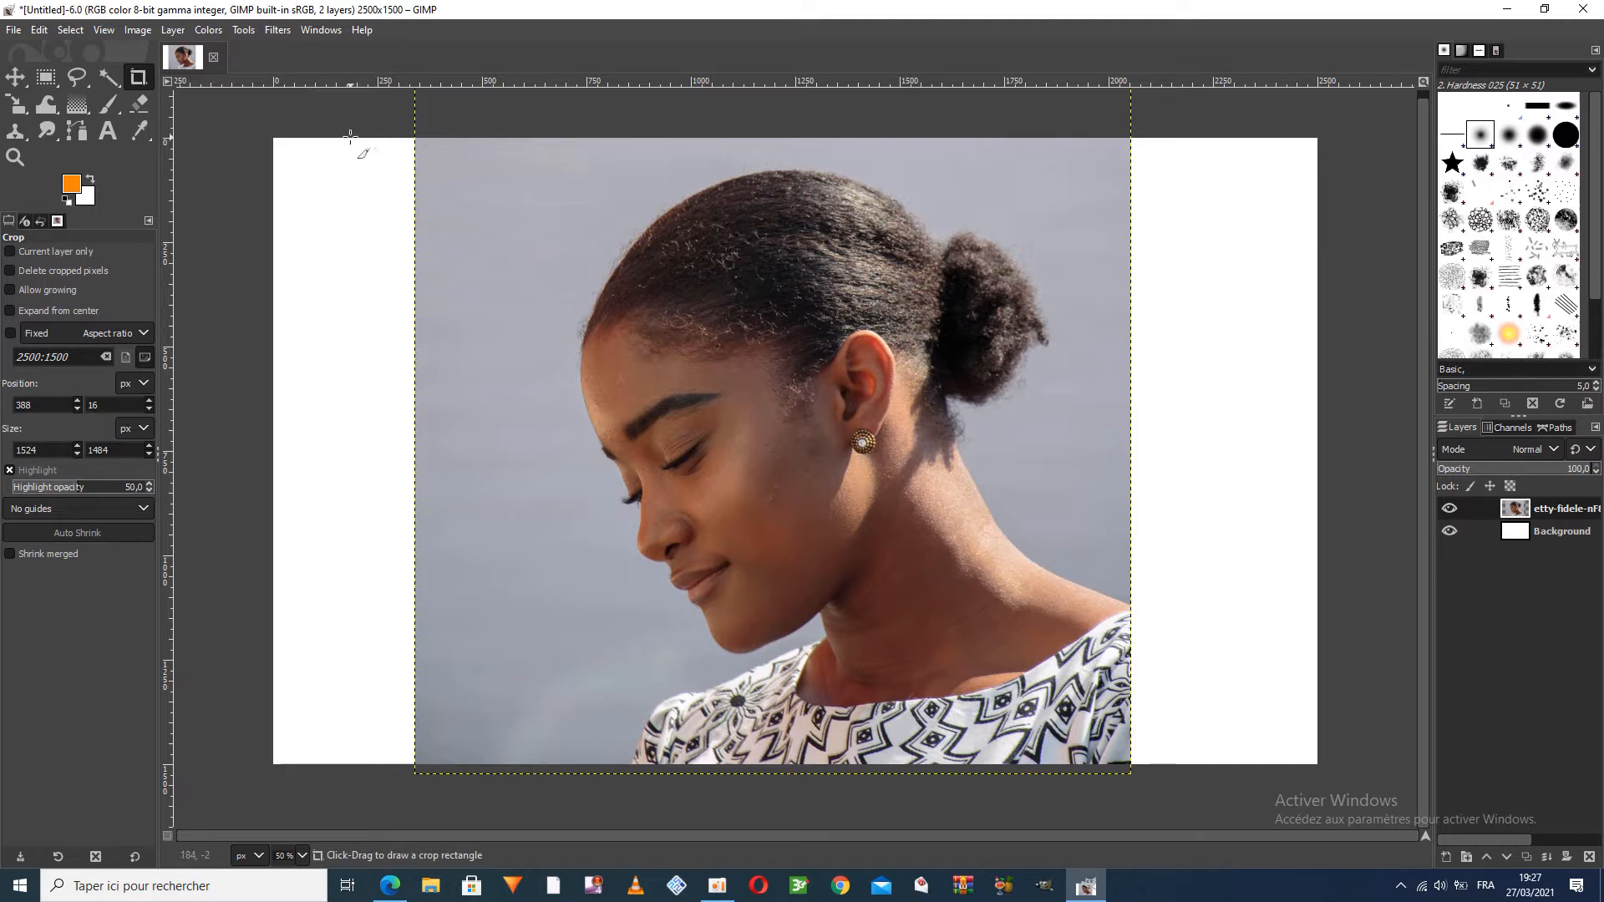
drag(357, 139, 1201, 764)
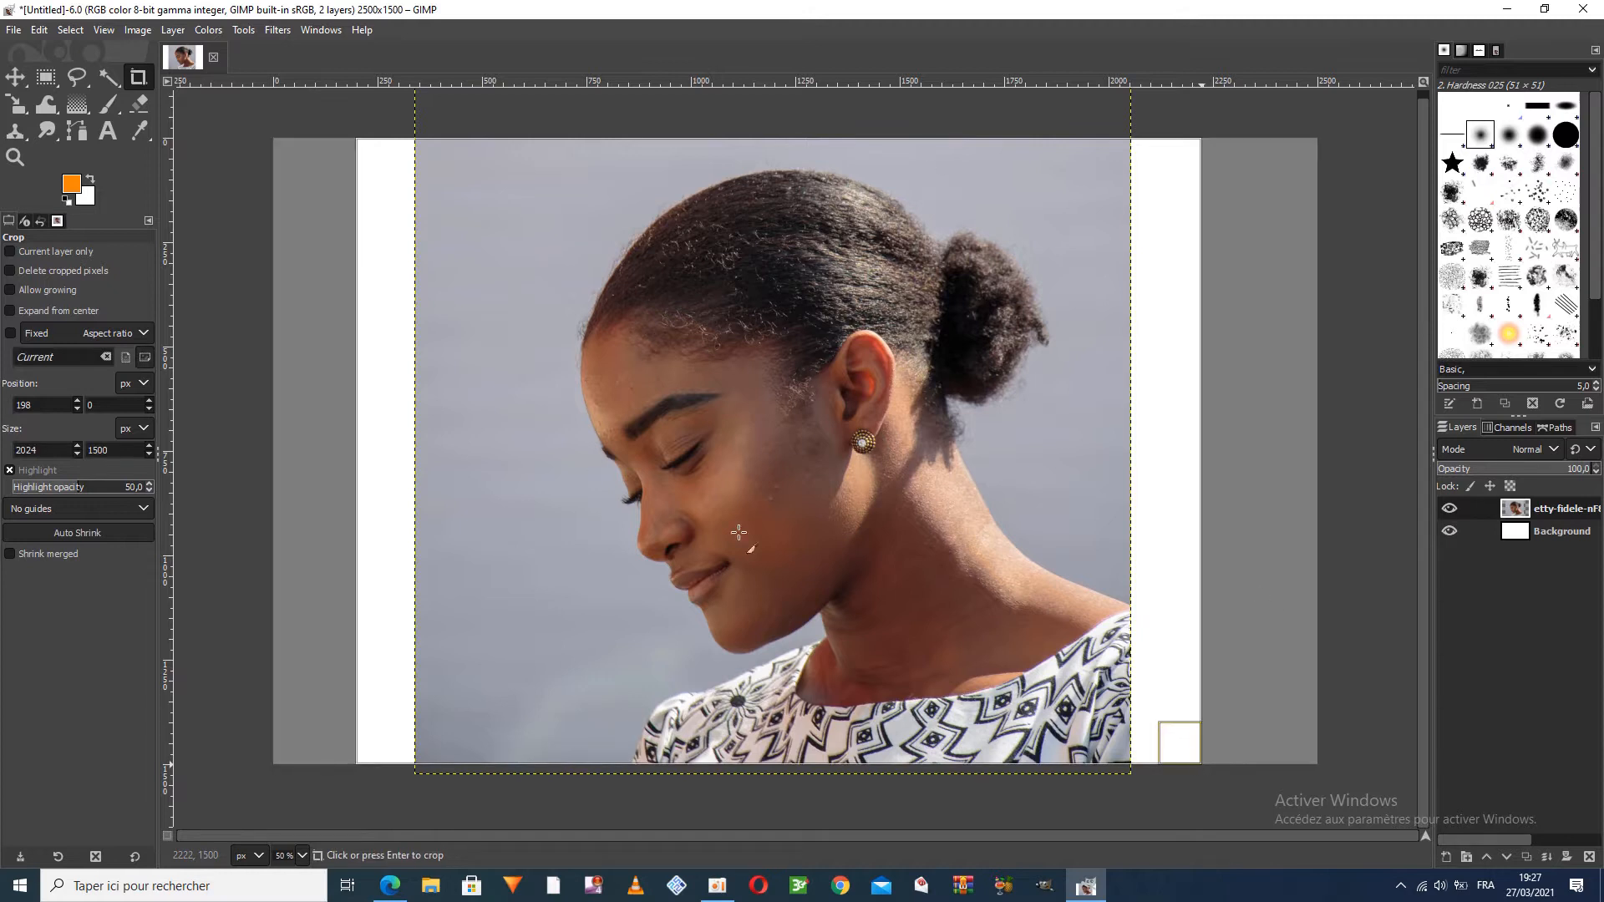
click(811, 499)
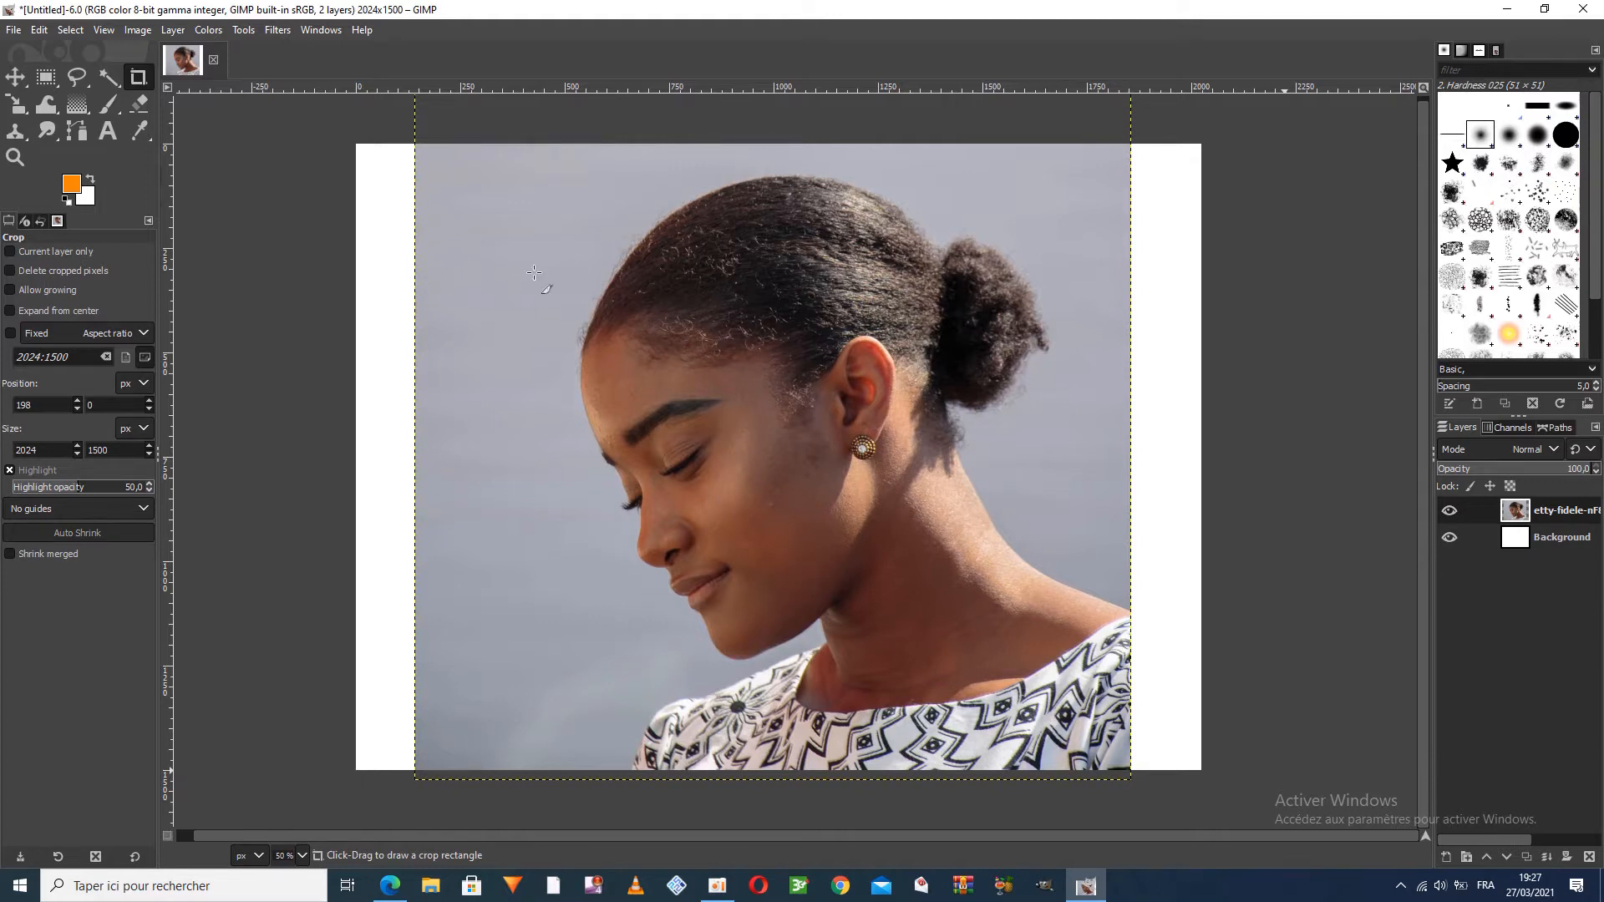
Check the portrait layer by toggling its visibility, and add an alpha channel to it
click(1451, 513)
click(1451, 513)
right_click(1517, 514)
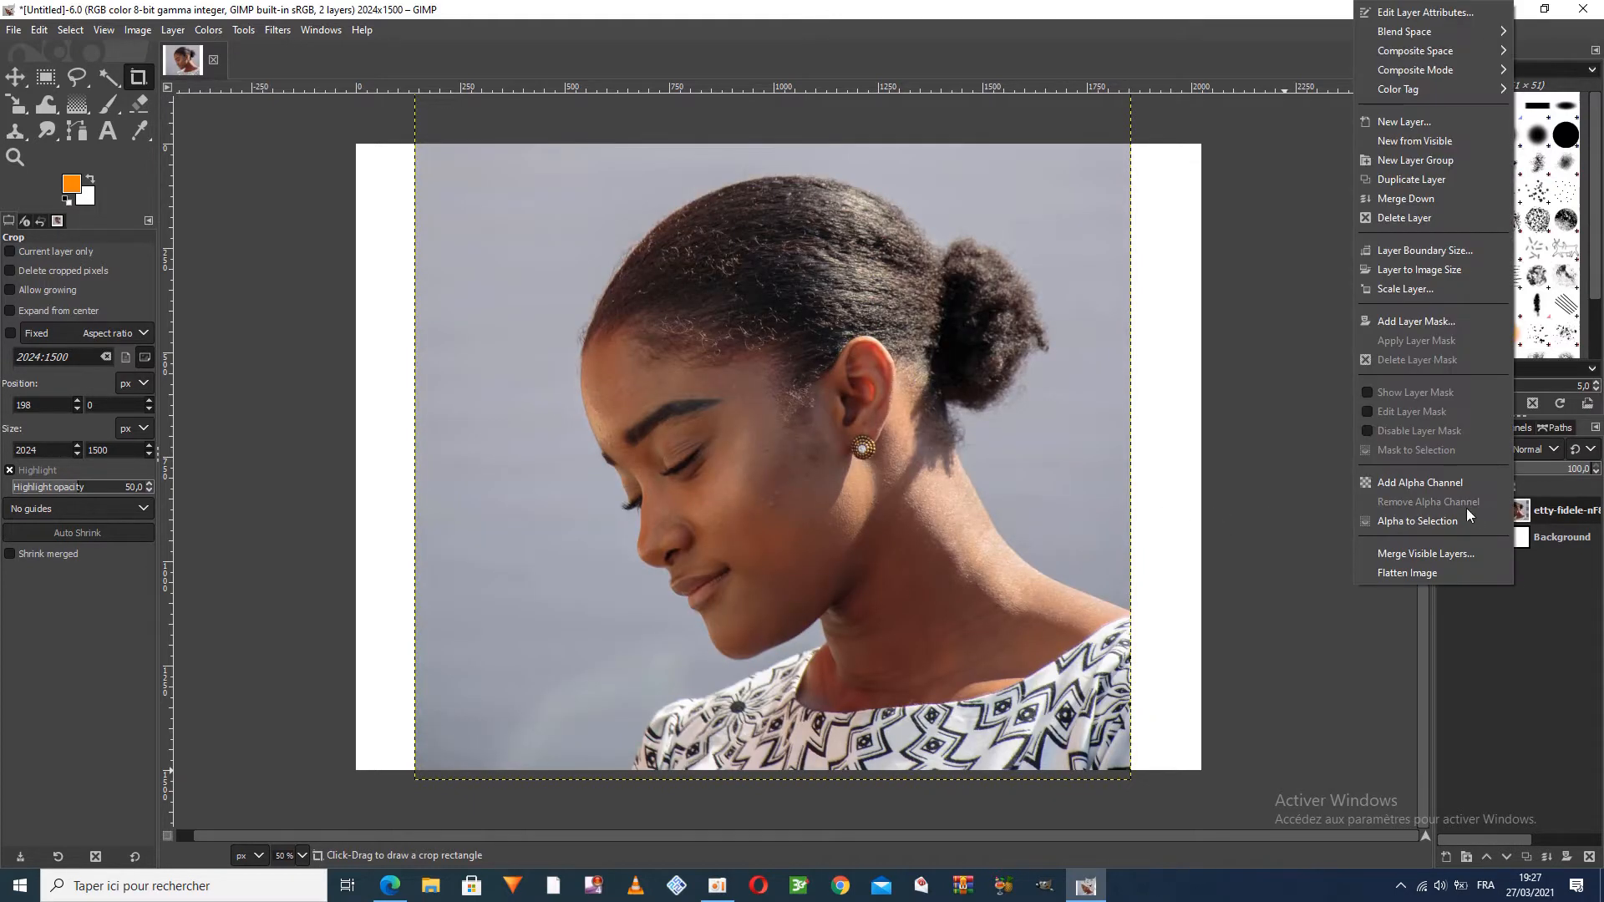
click(1408, 482)
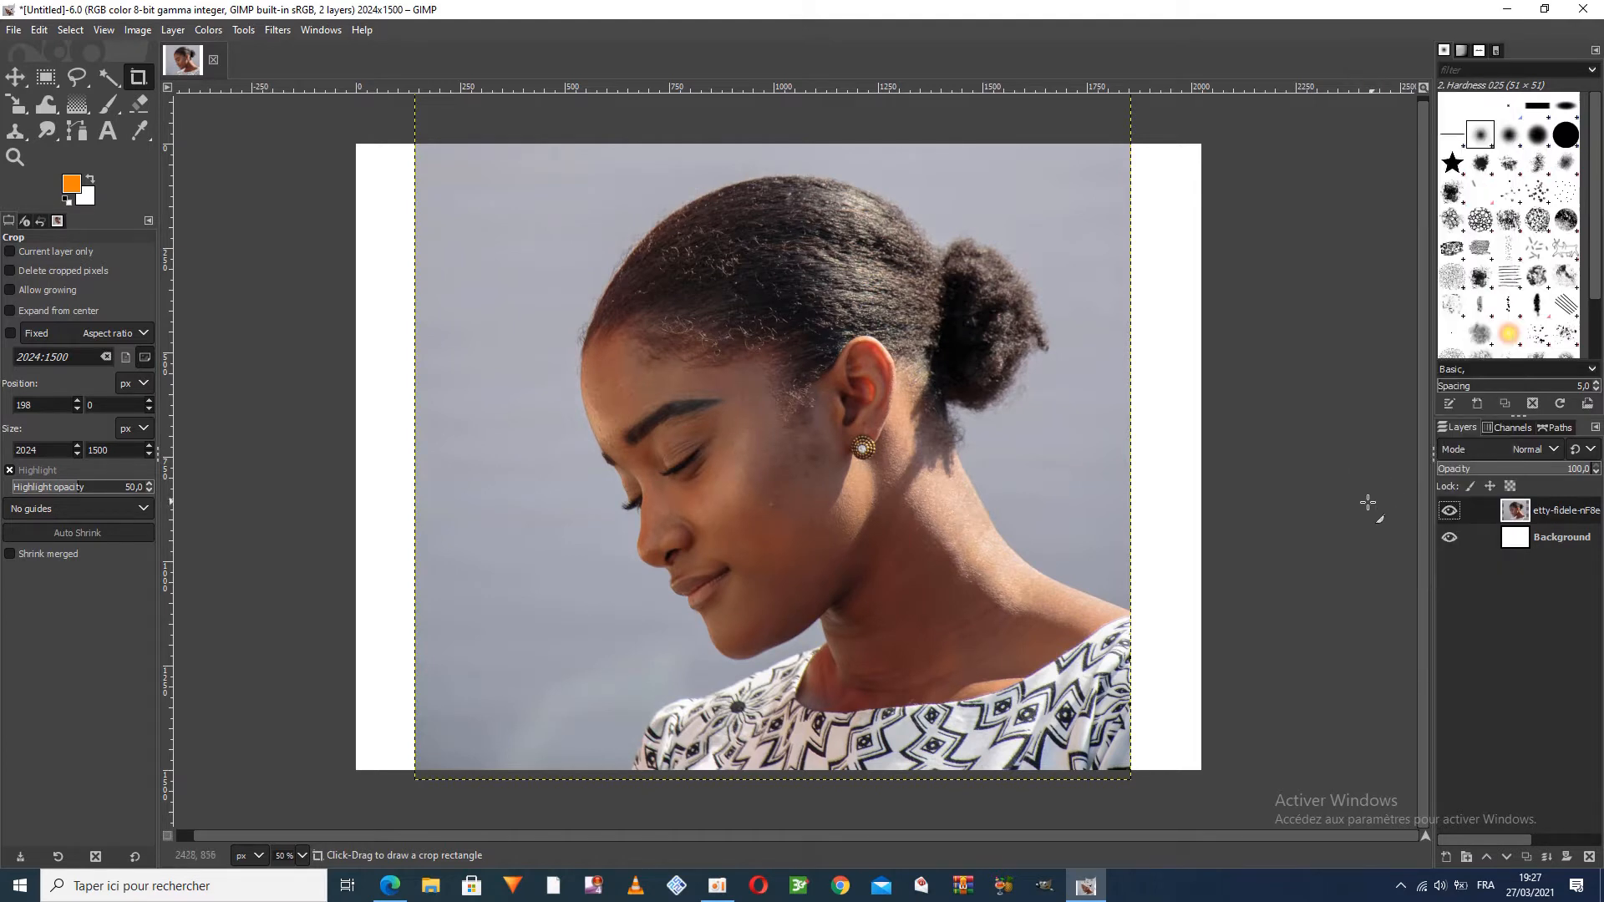
Fuzzy-select the grey background around the woman, trying thresholds 12 and 15 before settling on 21, and cut it away
click(108, 79)
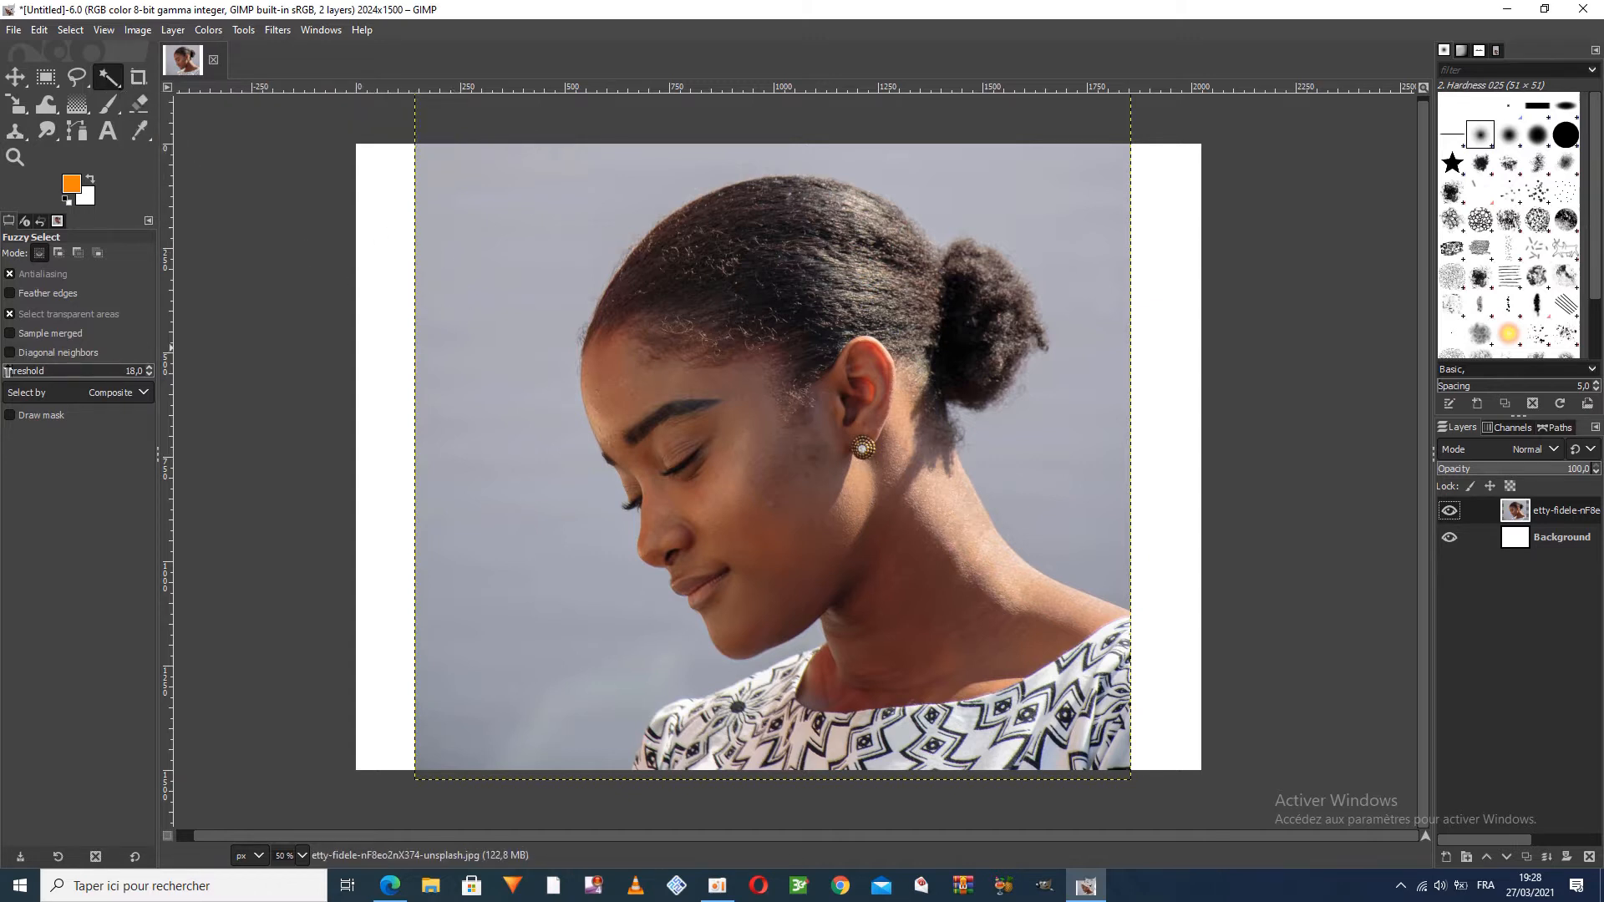
click(549, 229)
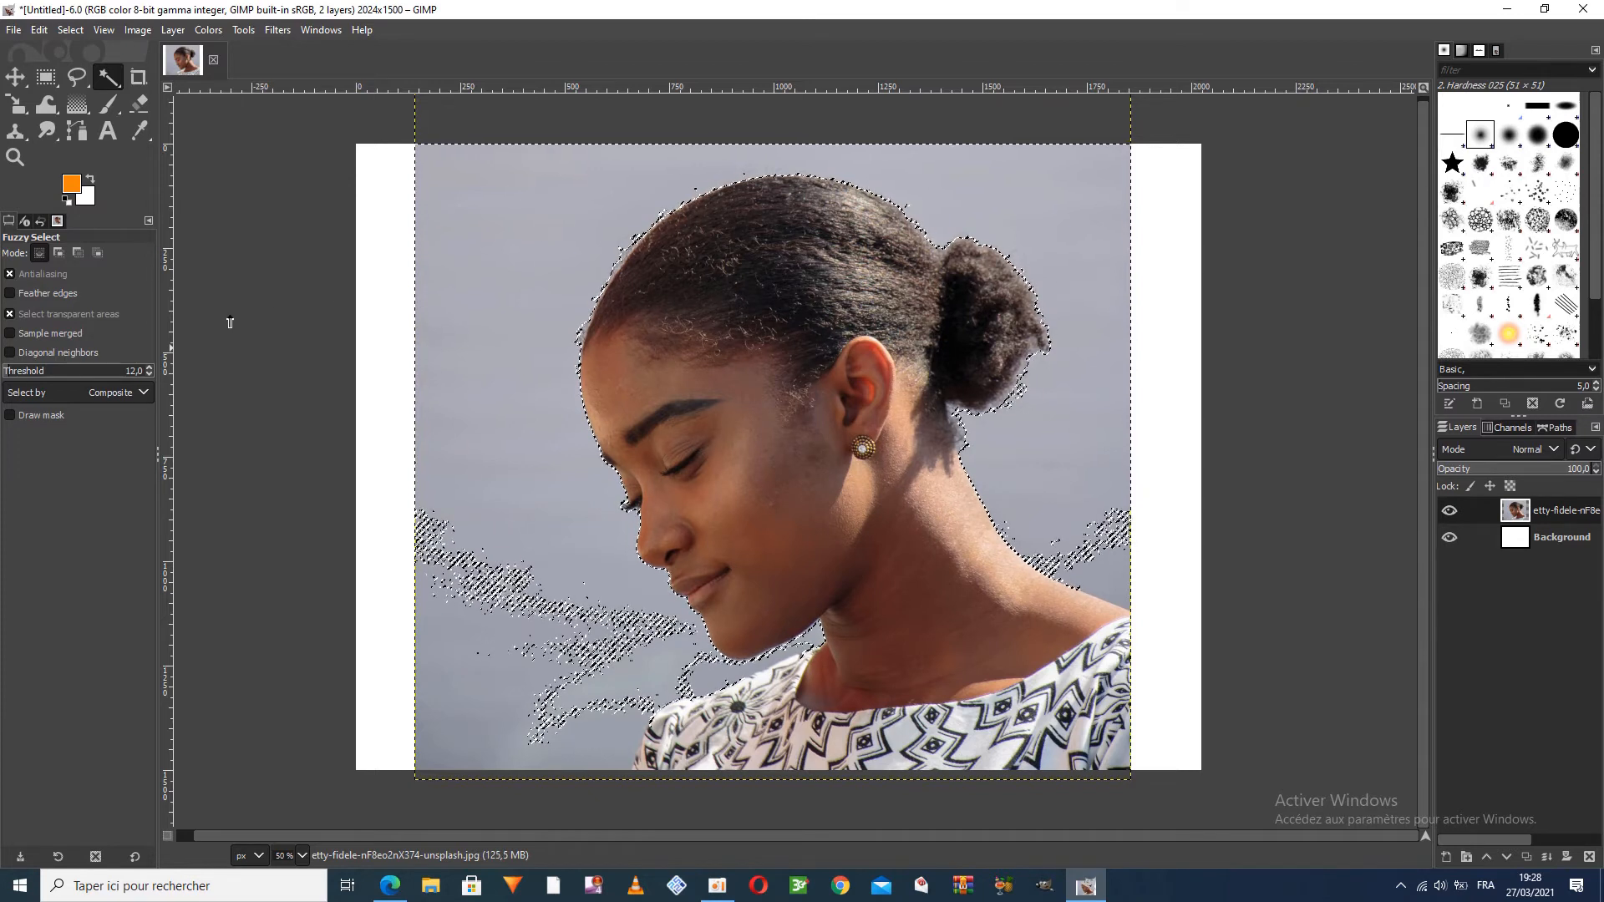
click(11, 373)
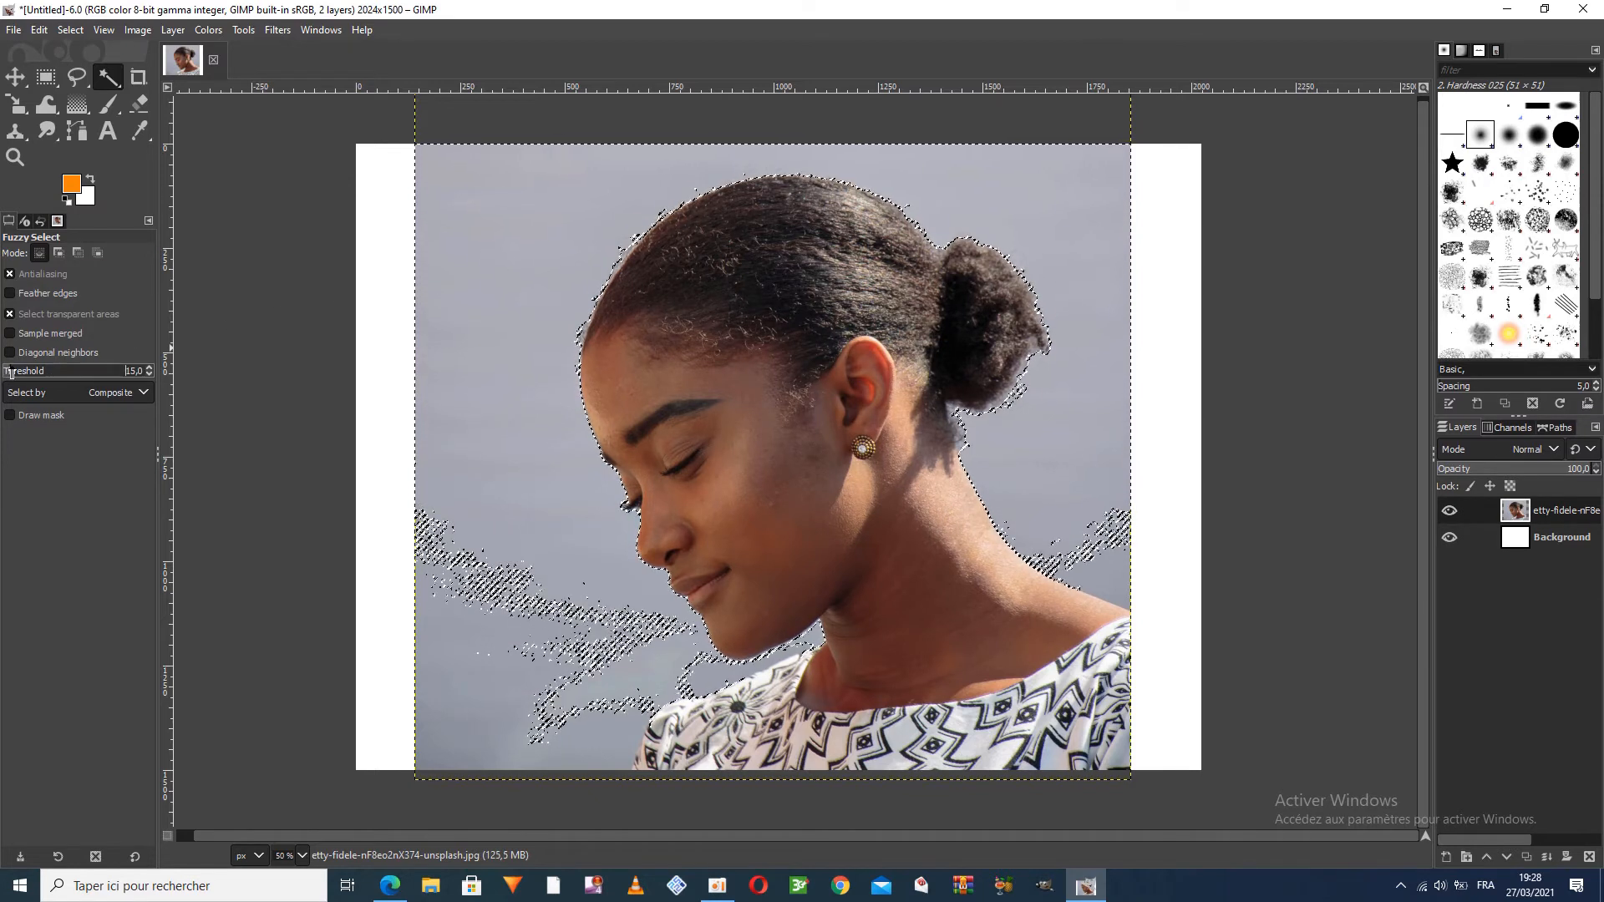
text(15)
key(Return)
click(501, 299)
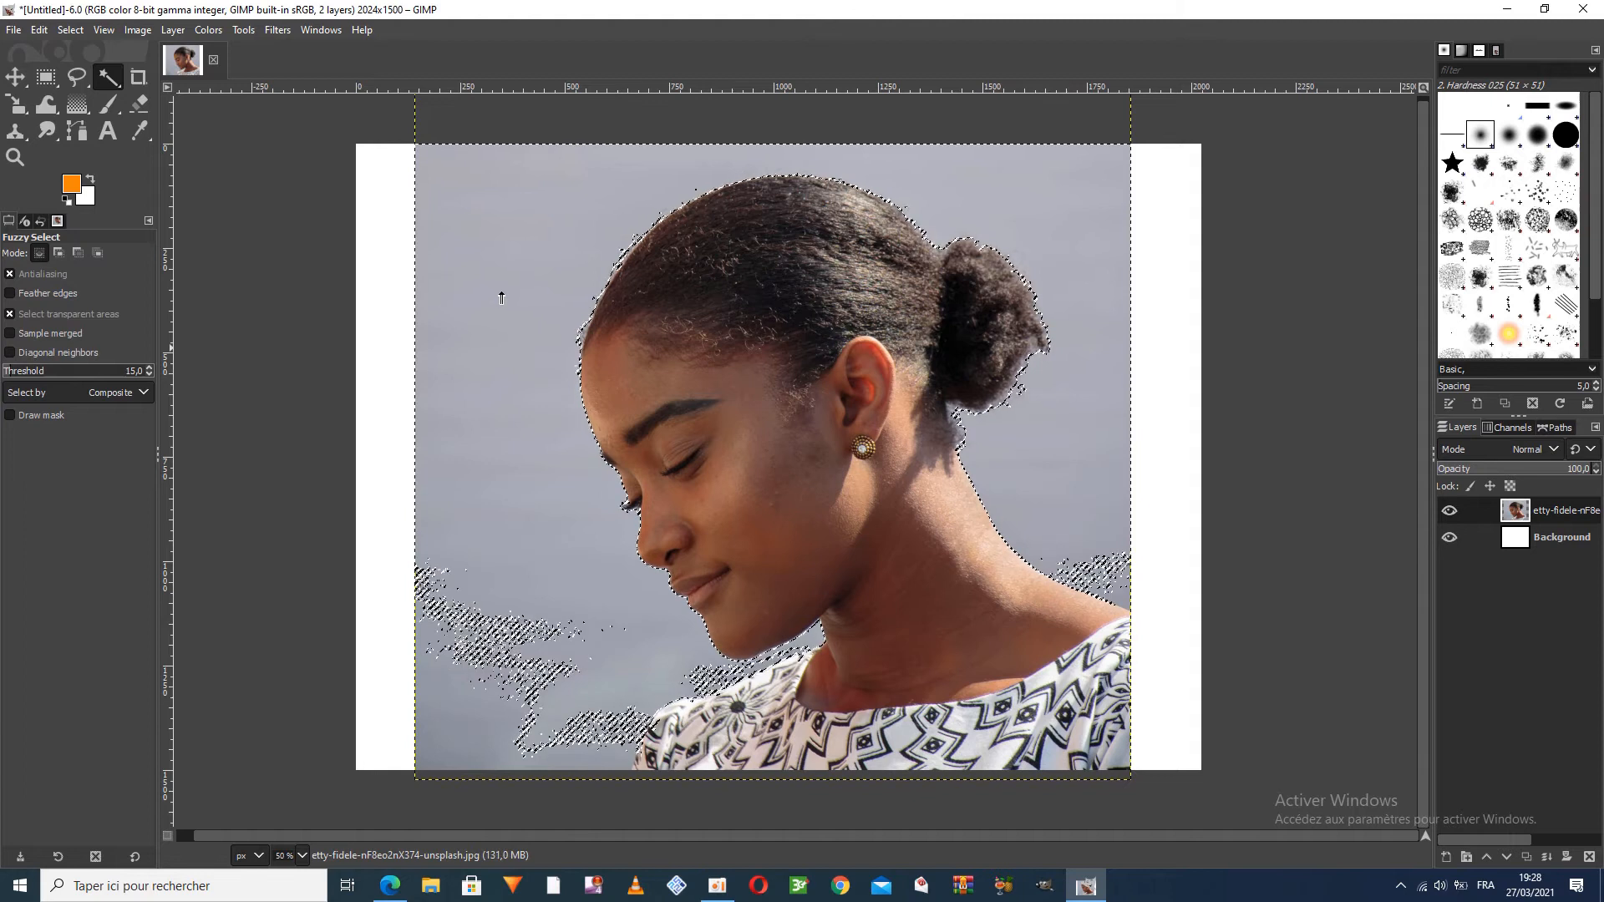
click(14, 372)
click(521, 288)
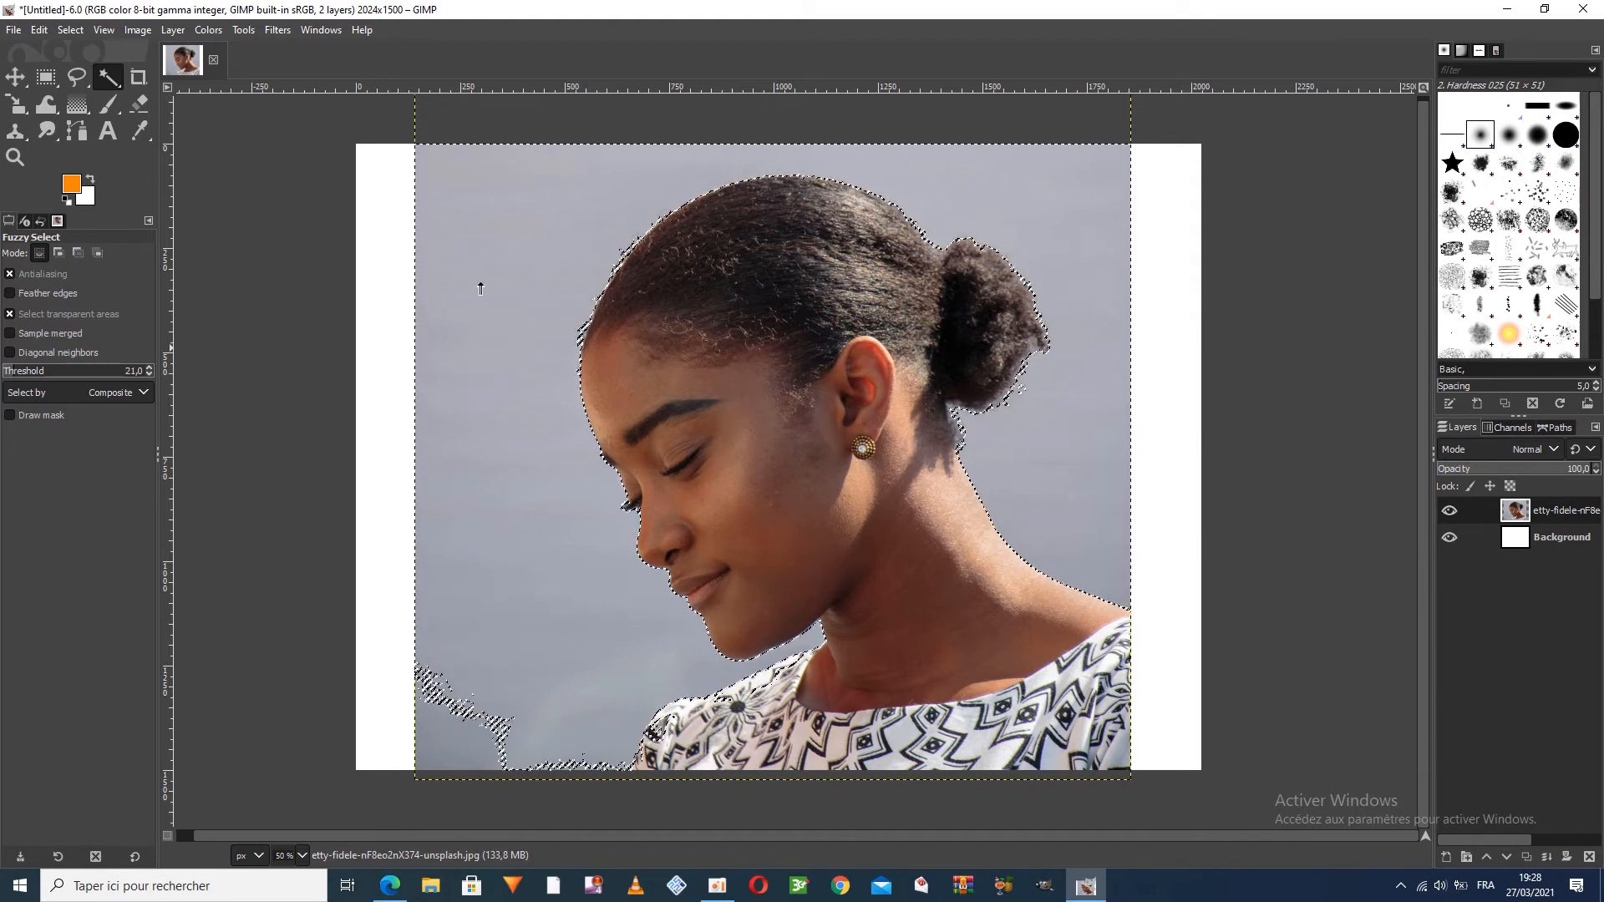
click(40, 30)
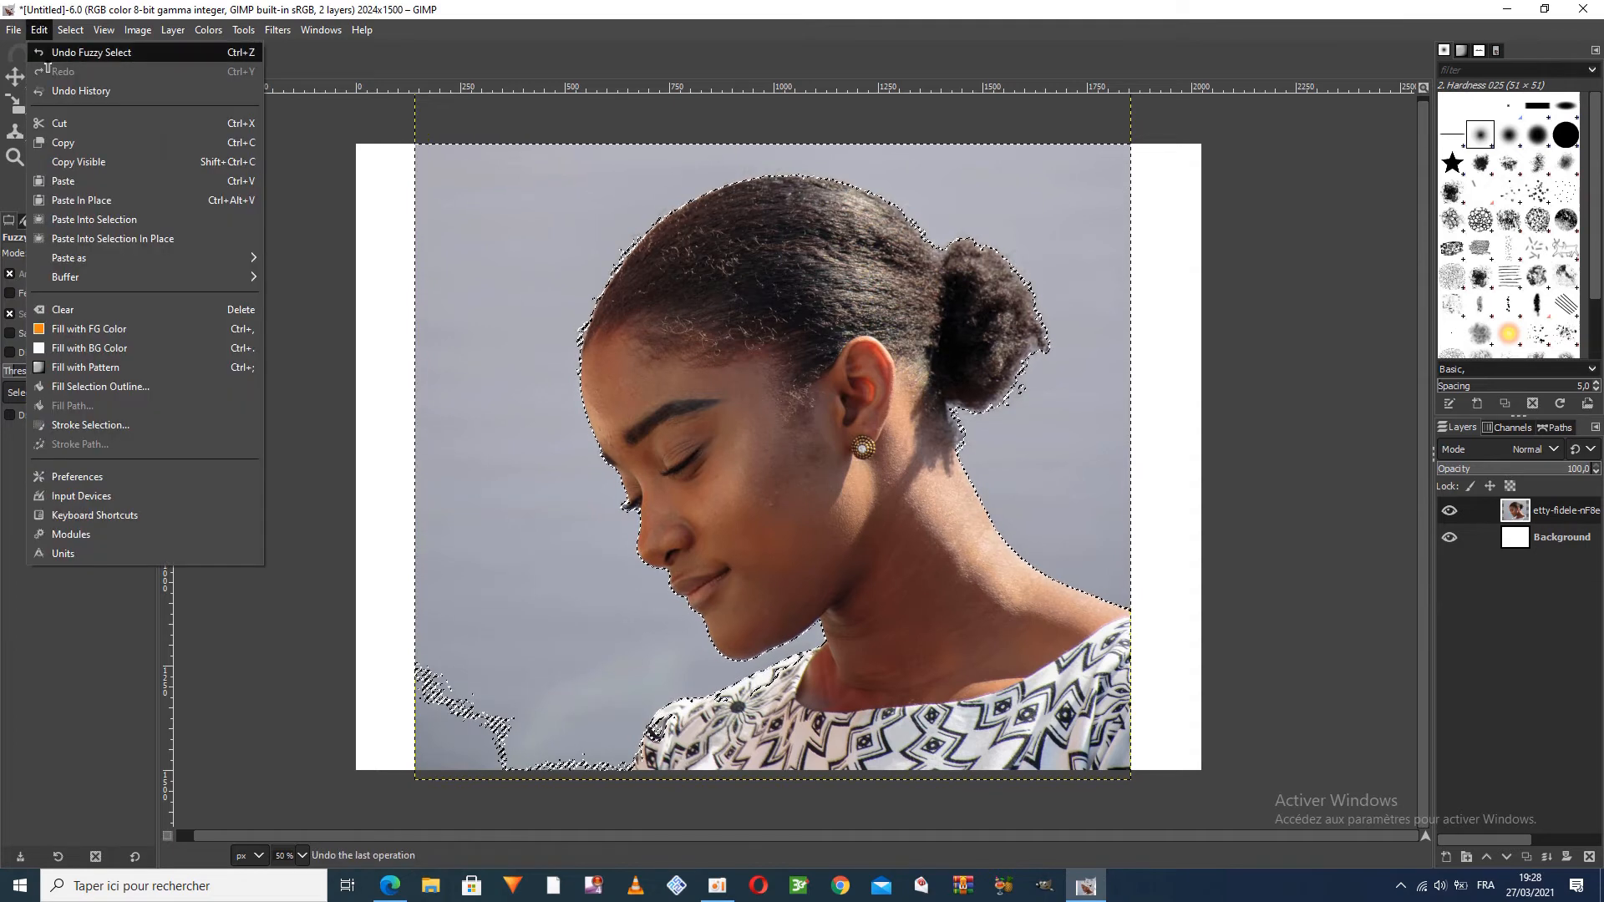
click(126, 128)
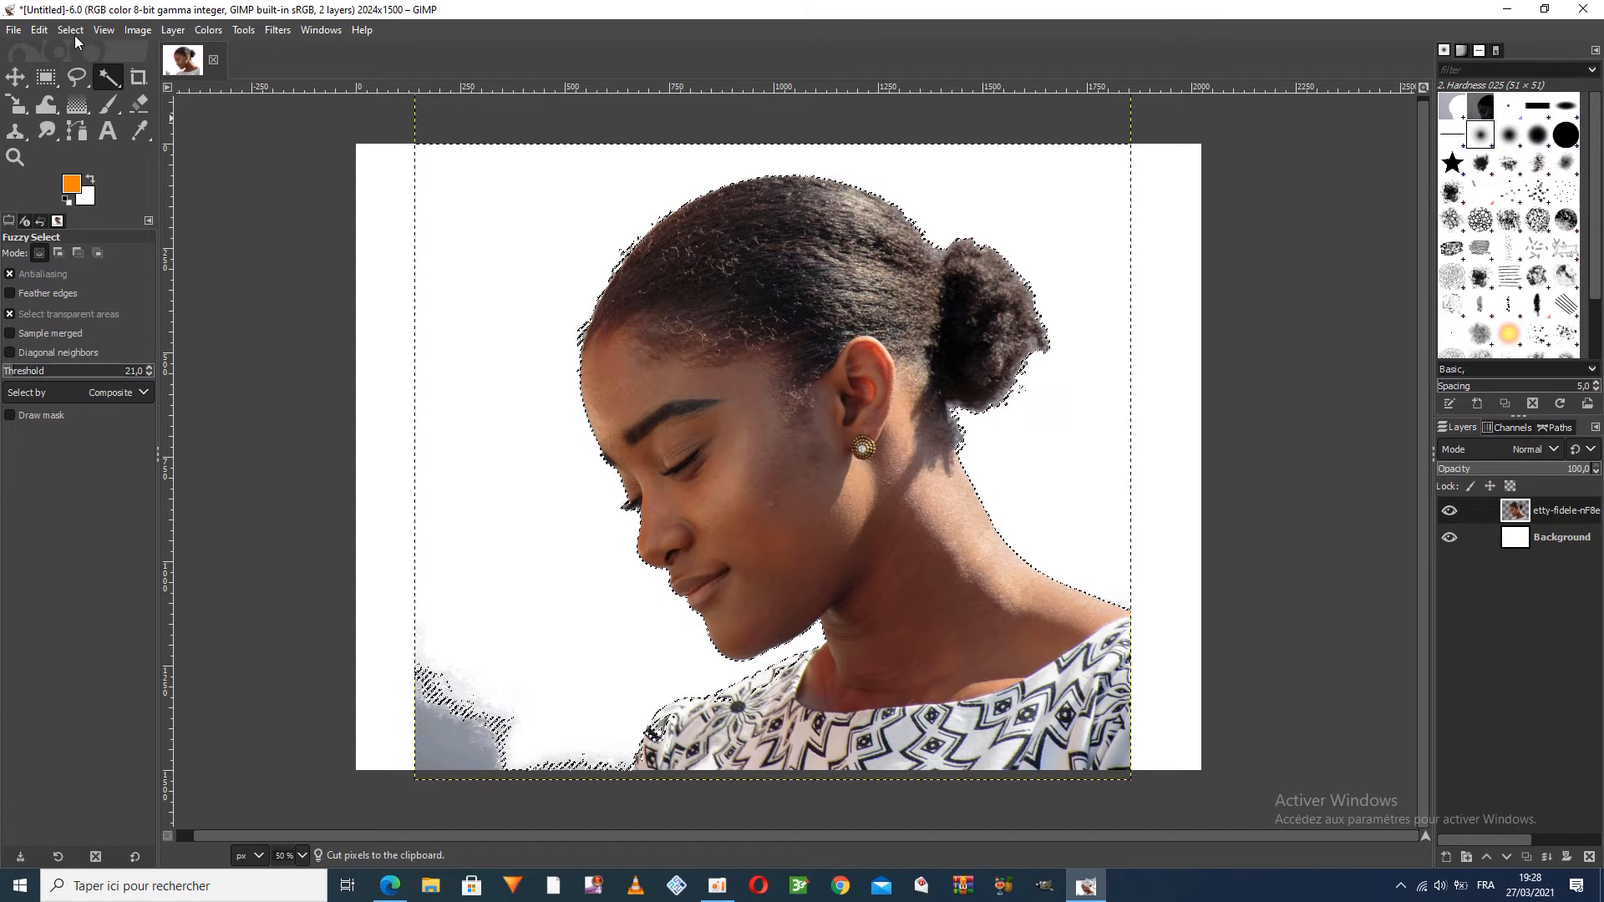
Fuzzy-select the leftover grey patch in the portrait's lower-left corner, cut it away, and clear the selection
click(452, 746)
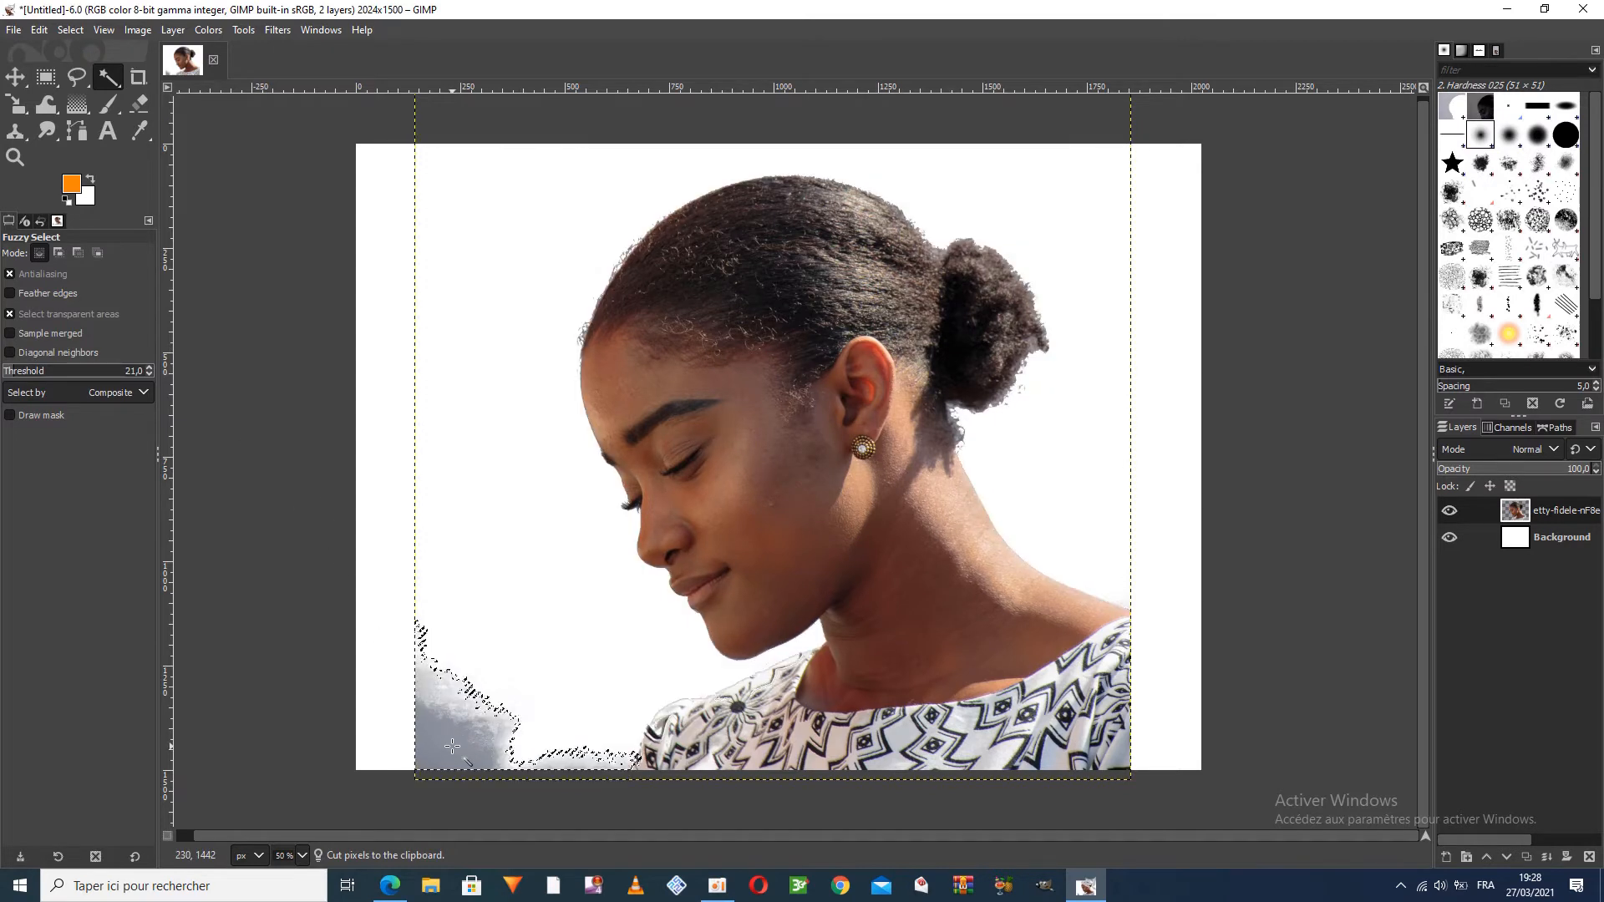
click(39, 30)
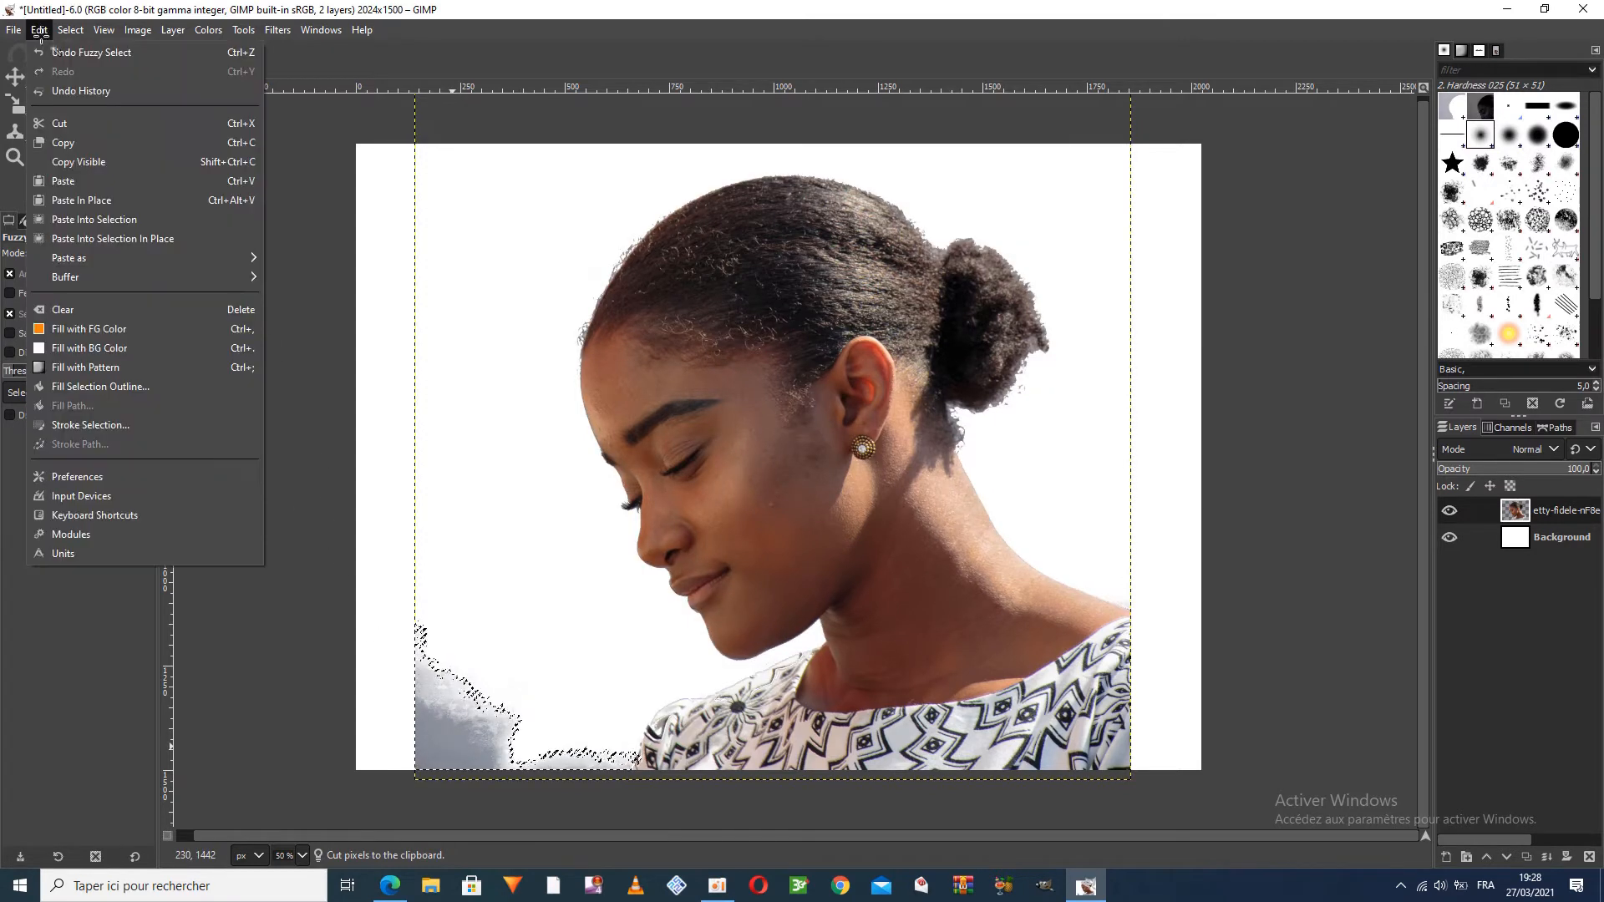
click(99, 123)
click(71, 30)
click(84, 71)
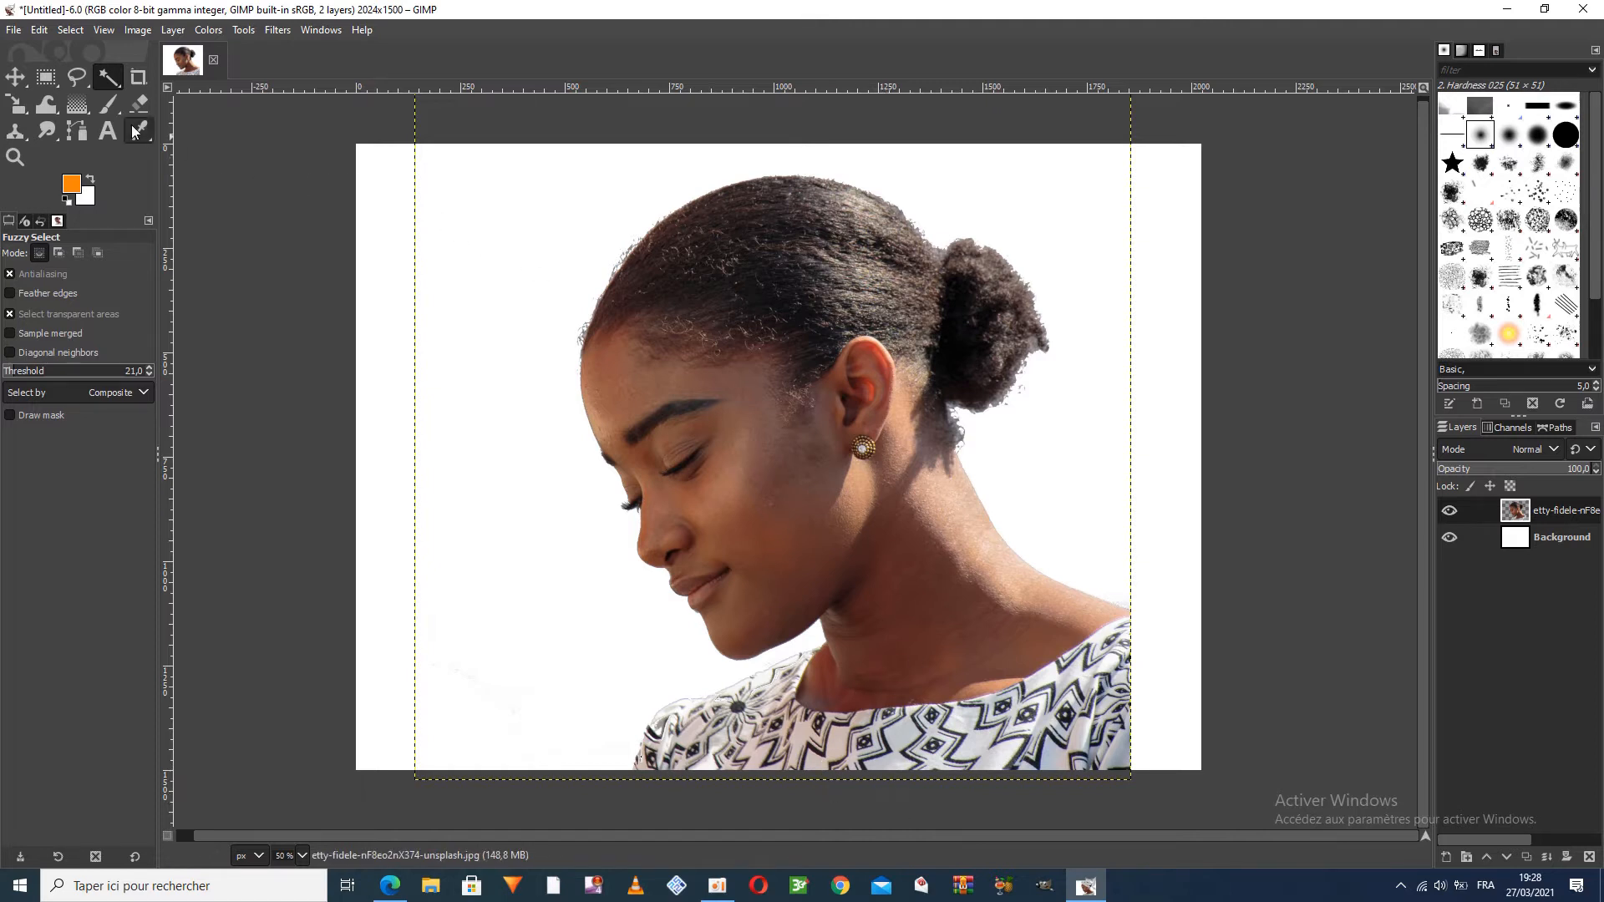
Move the cut-out portrait rightwards until its layer edge meets the right edge of the canvas
click(15, 77)
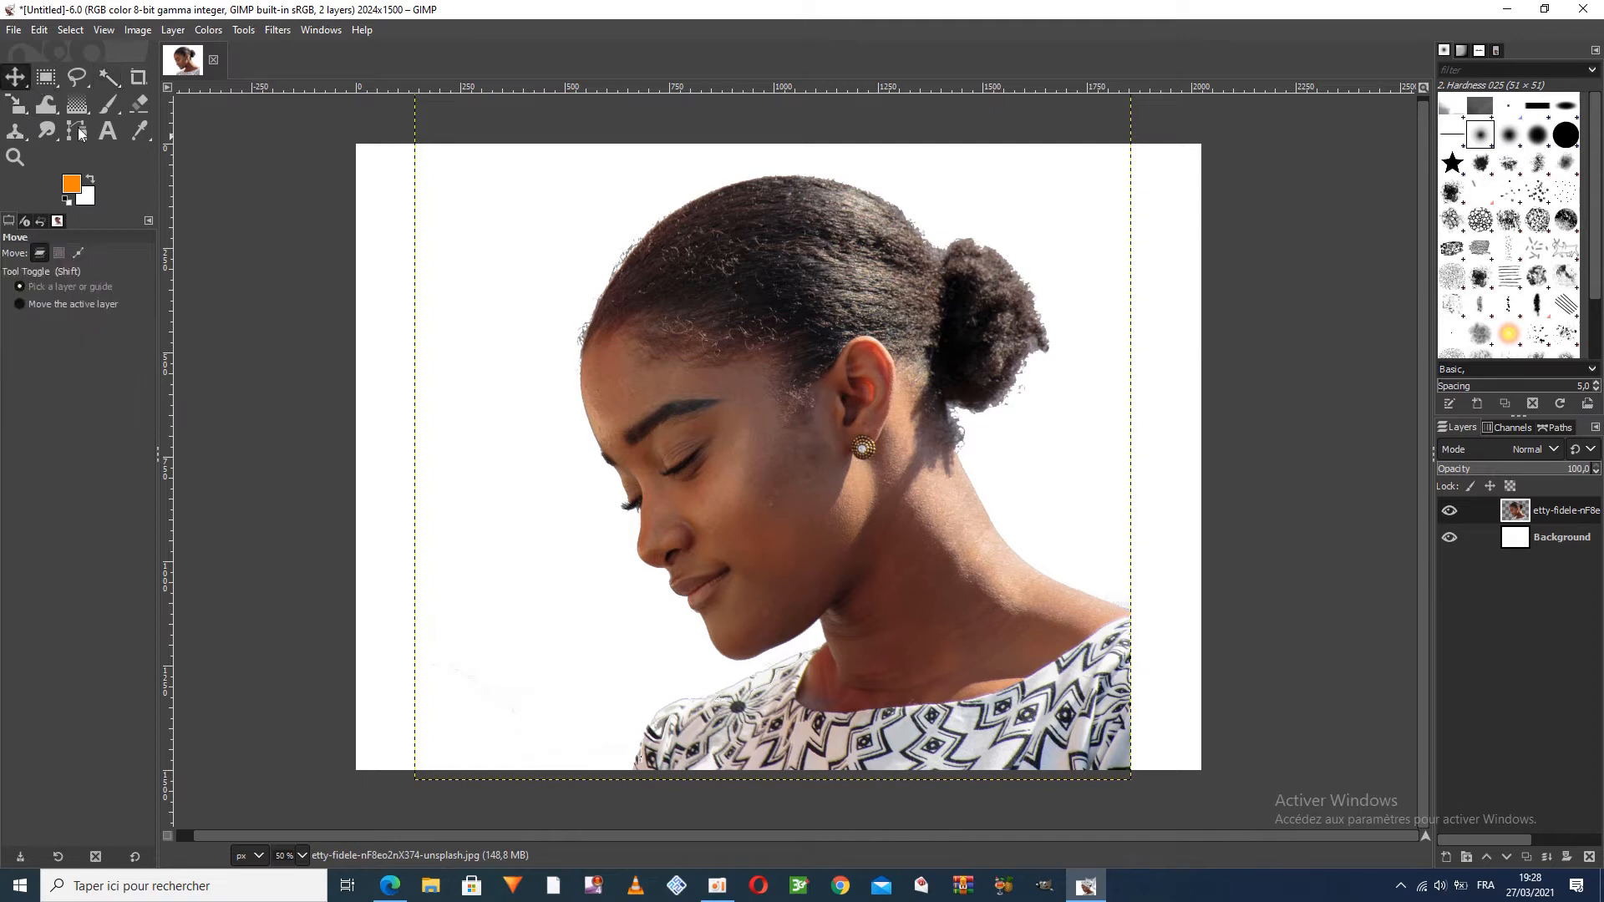
drag(915, 635, 983, 627)
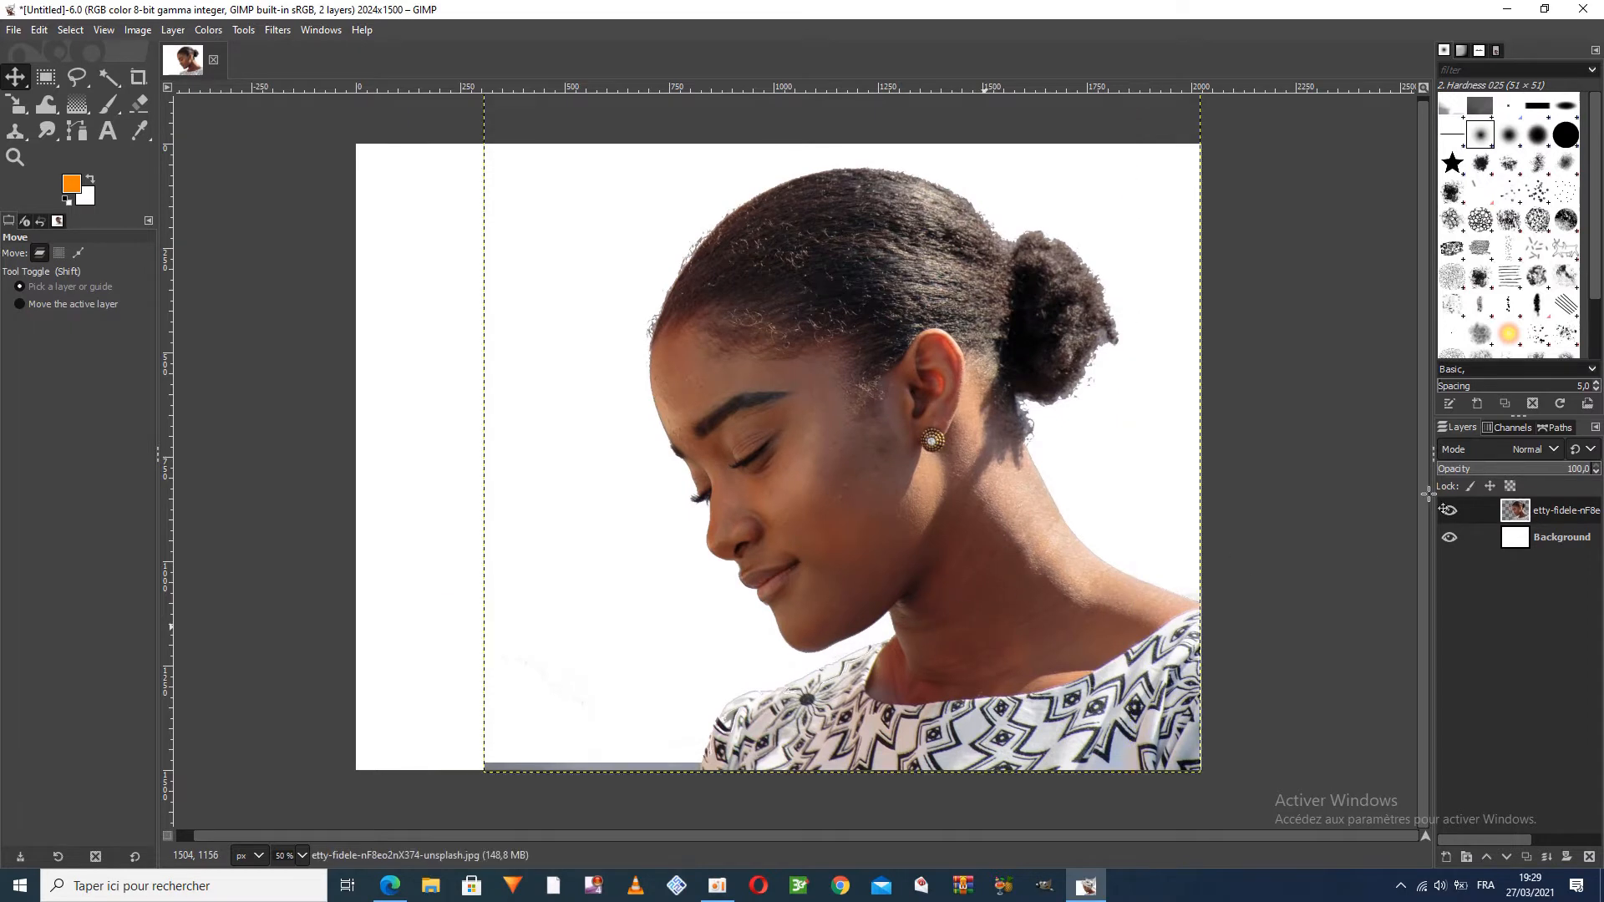
click(72, 30)
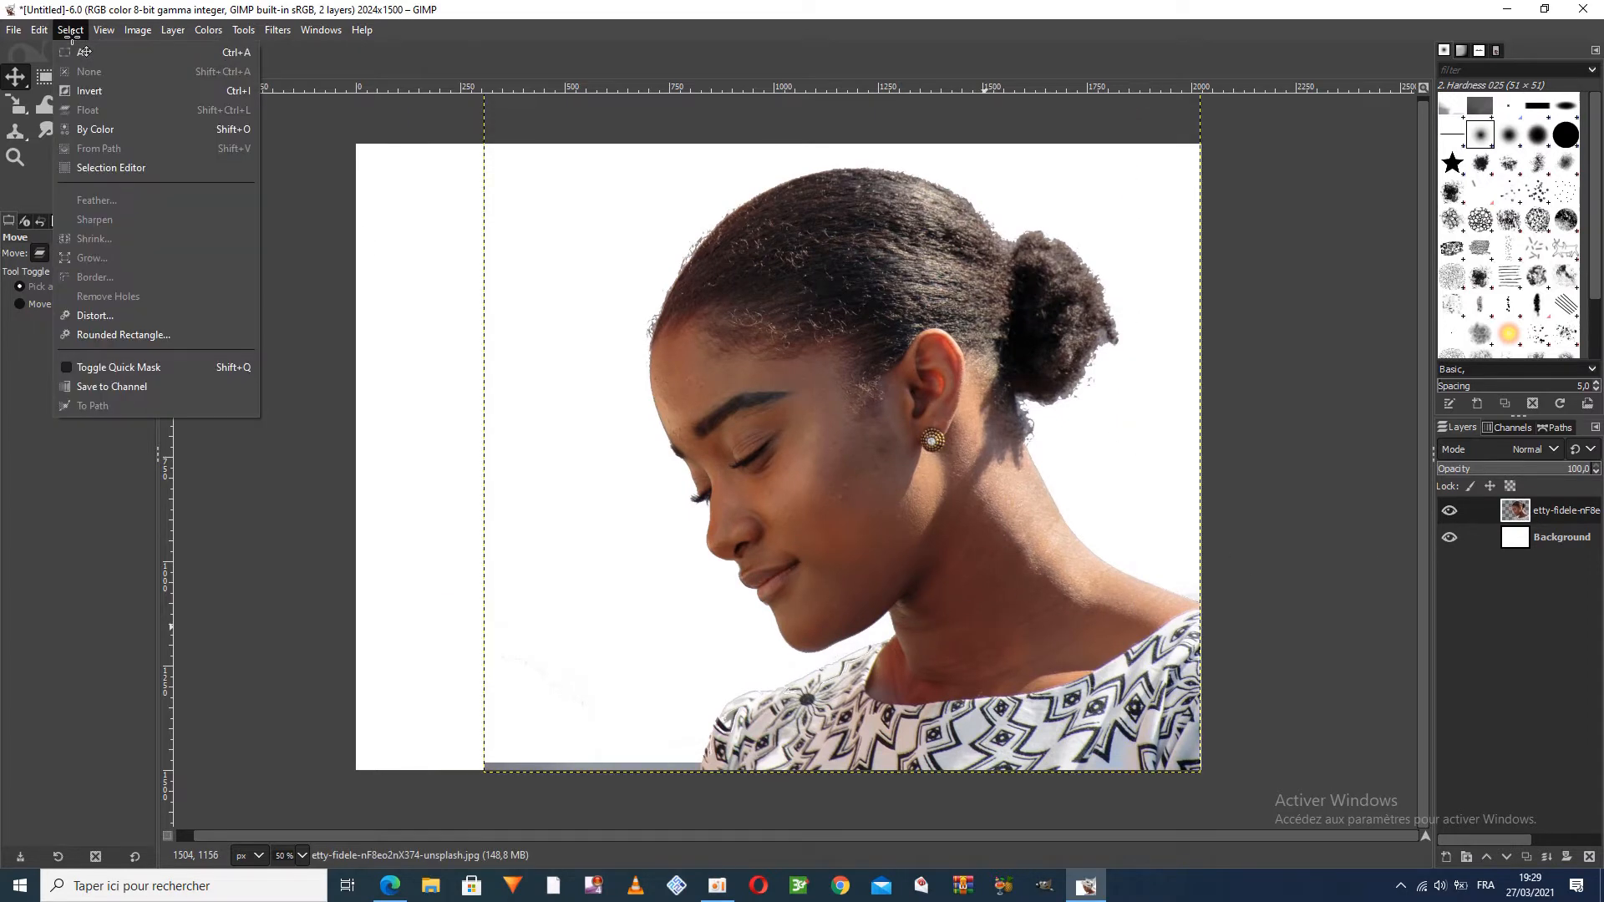
click(83, 52)
click(70, 30)
click(87, 72)
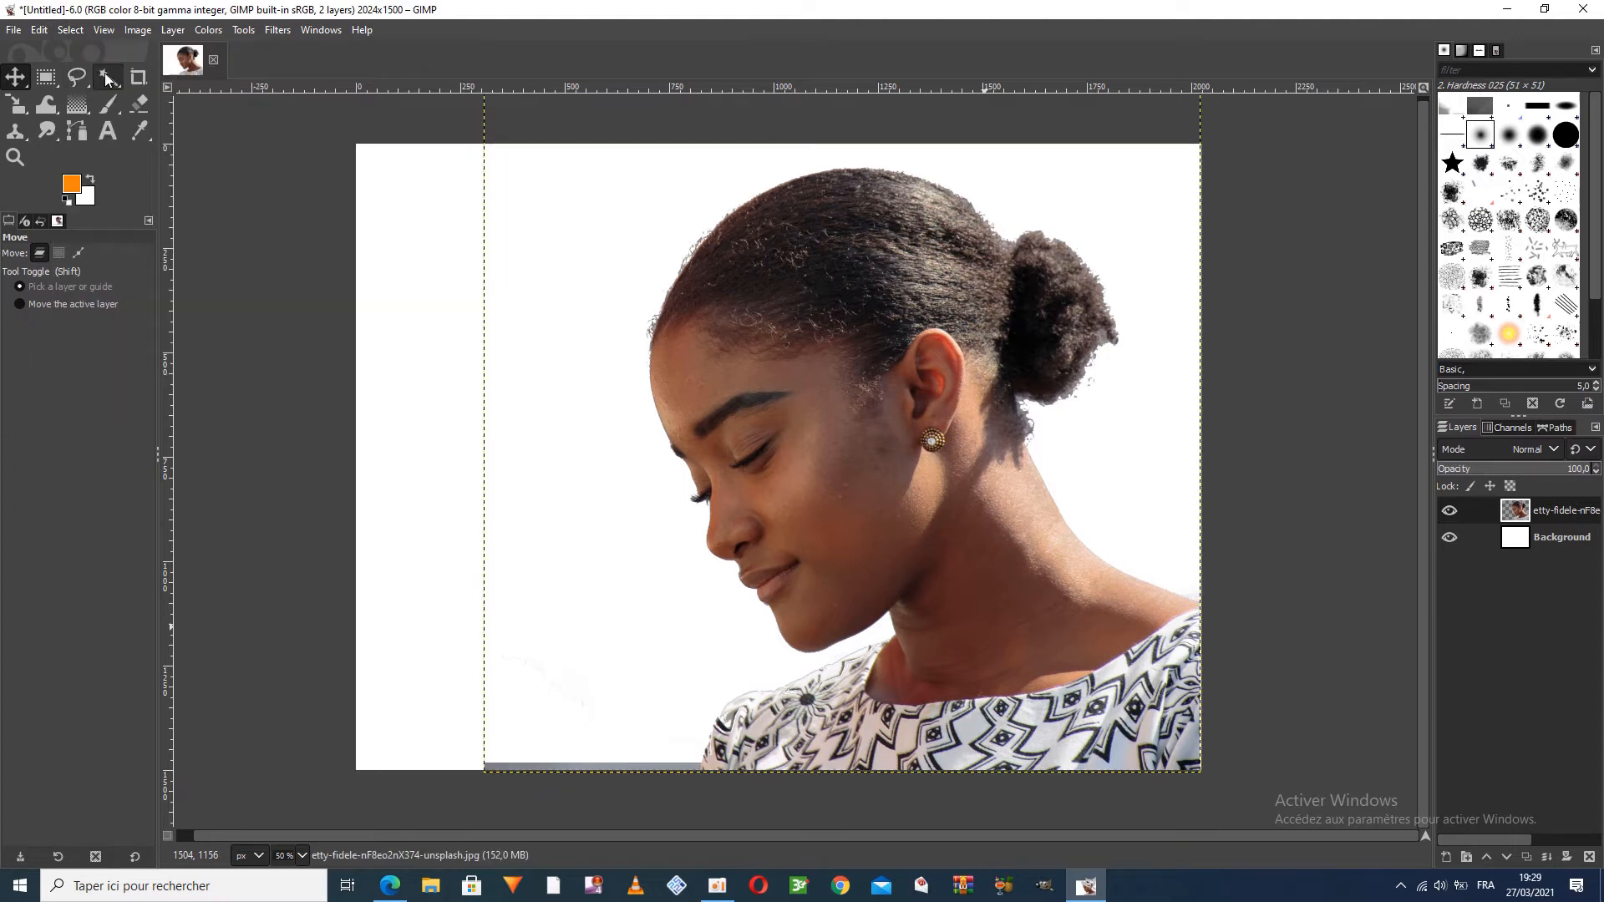
Fuzzy-select the thin grey strip along the portrait's bottom edge, delete it, and clear the selection
click(108, 77)
click(655, 765)
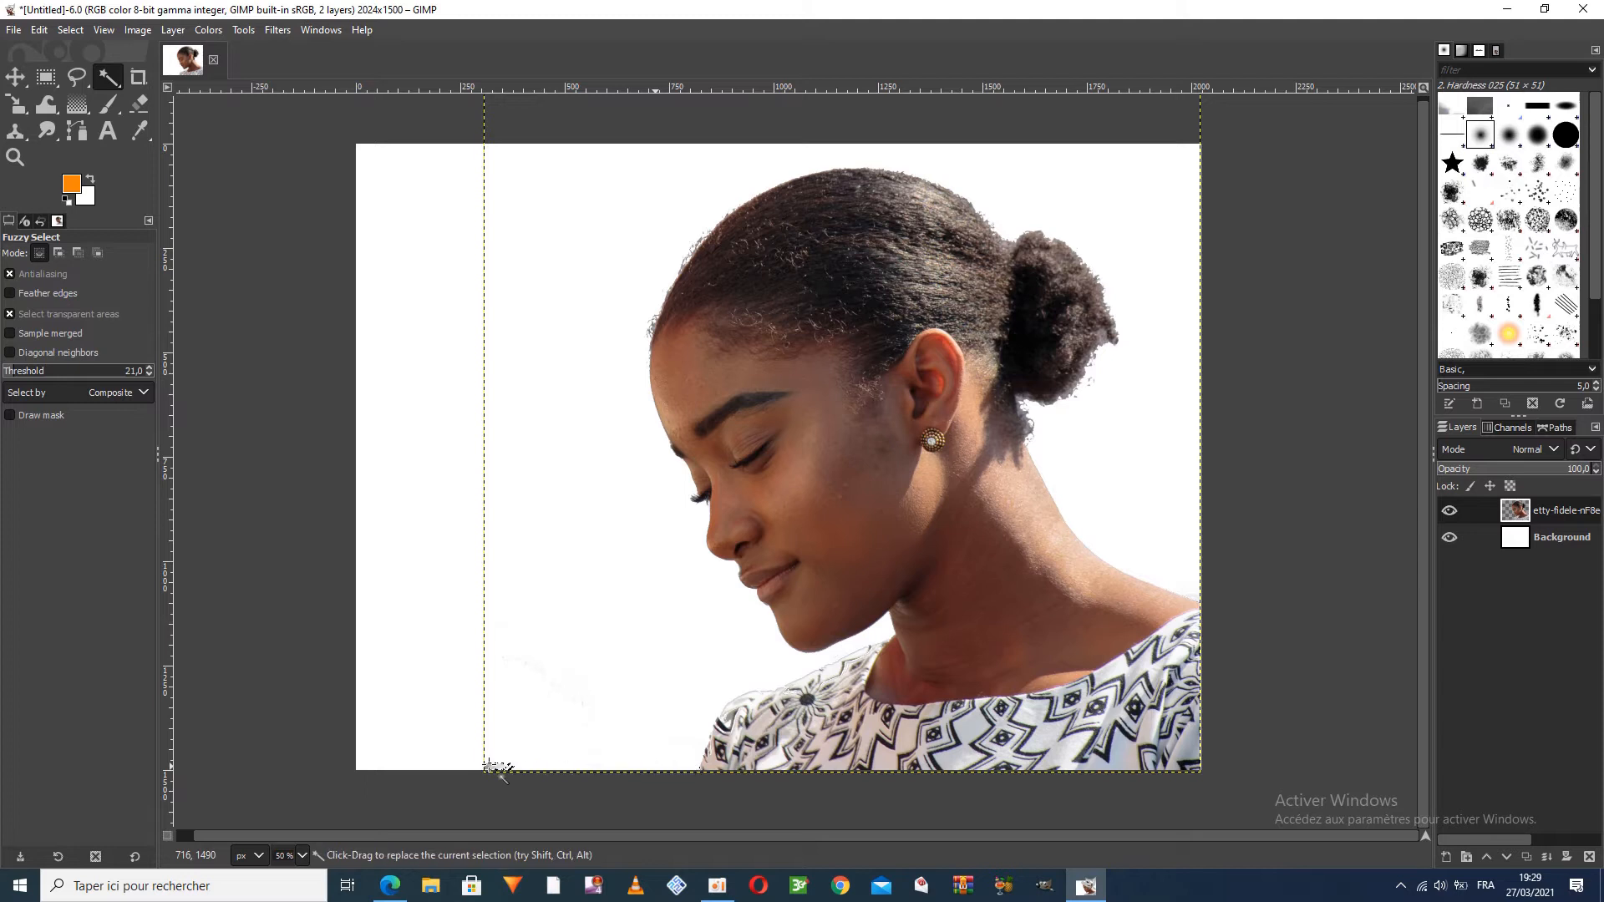
click(71, 30)
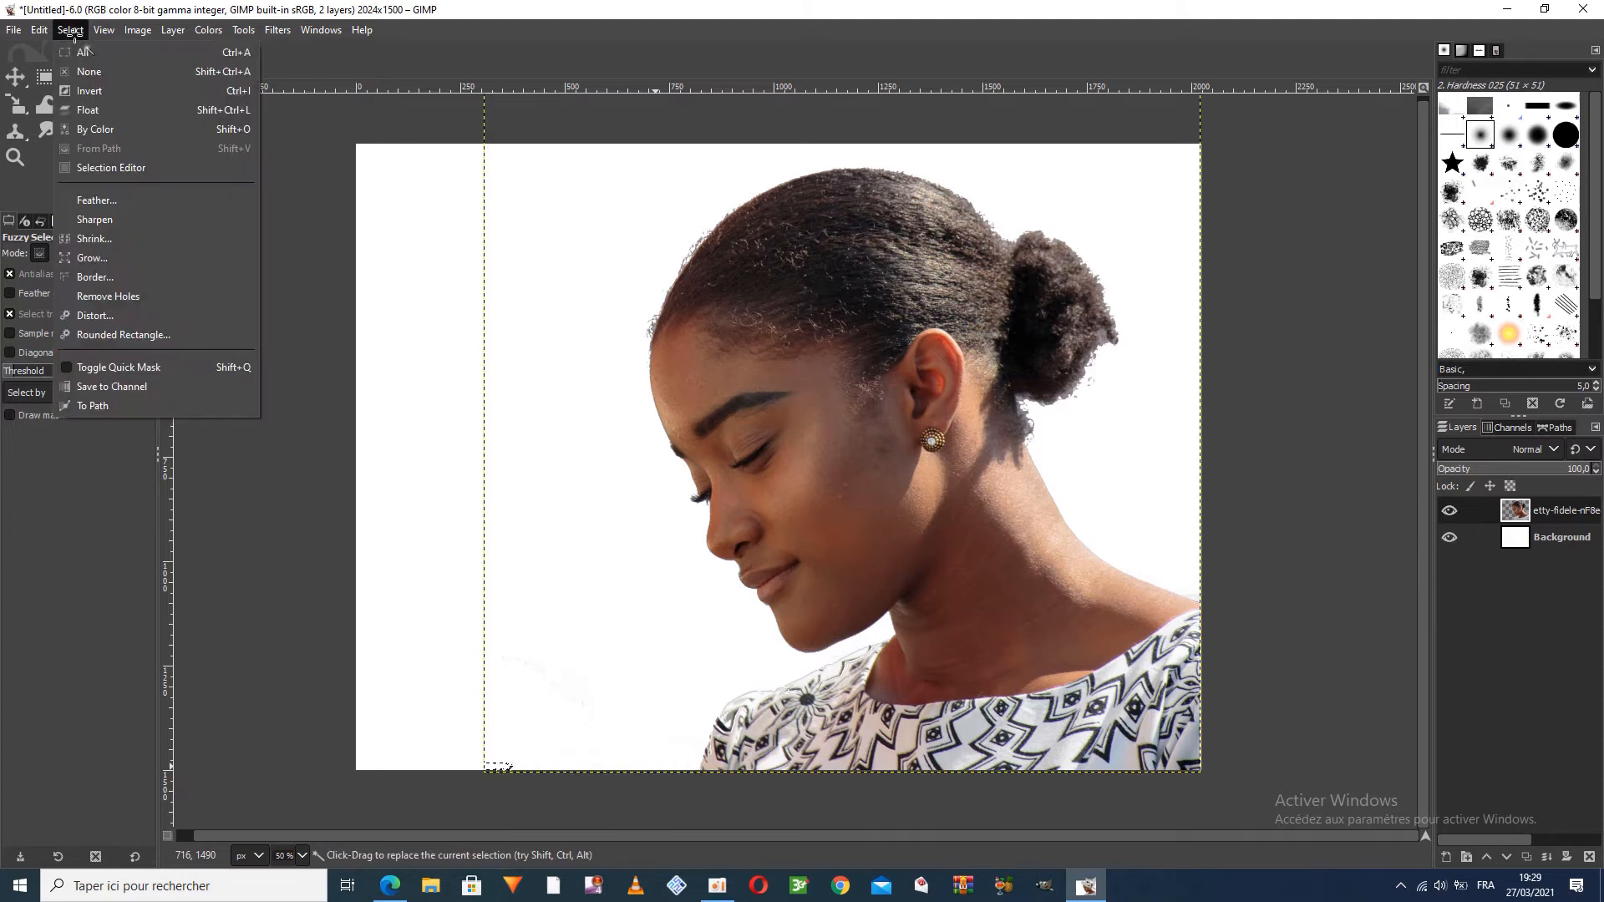
click(81, 72)
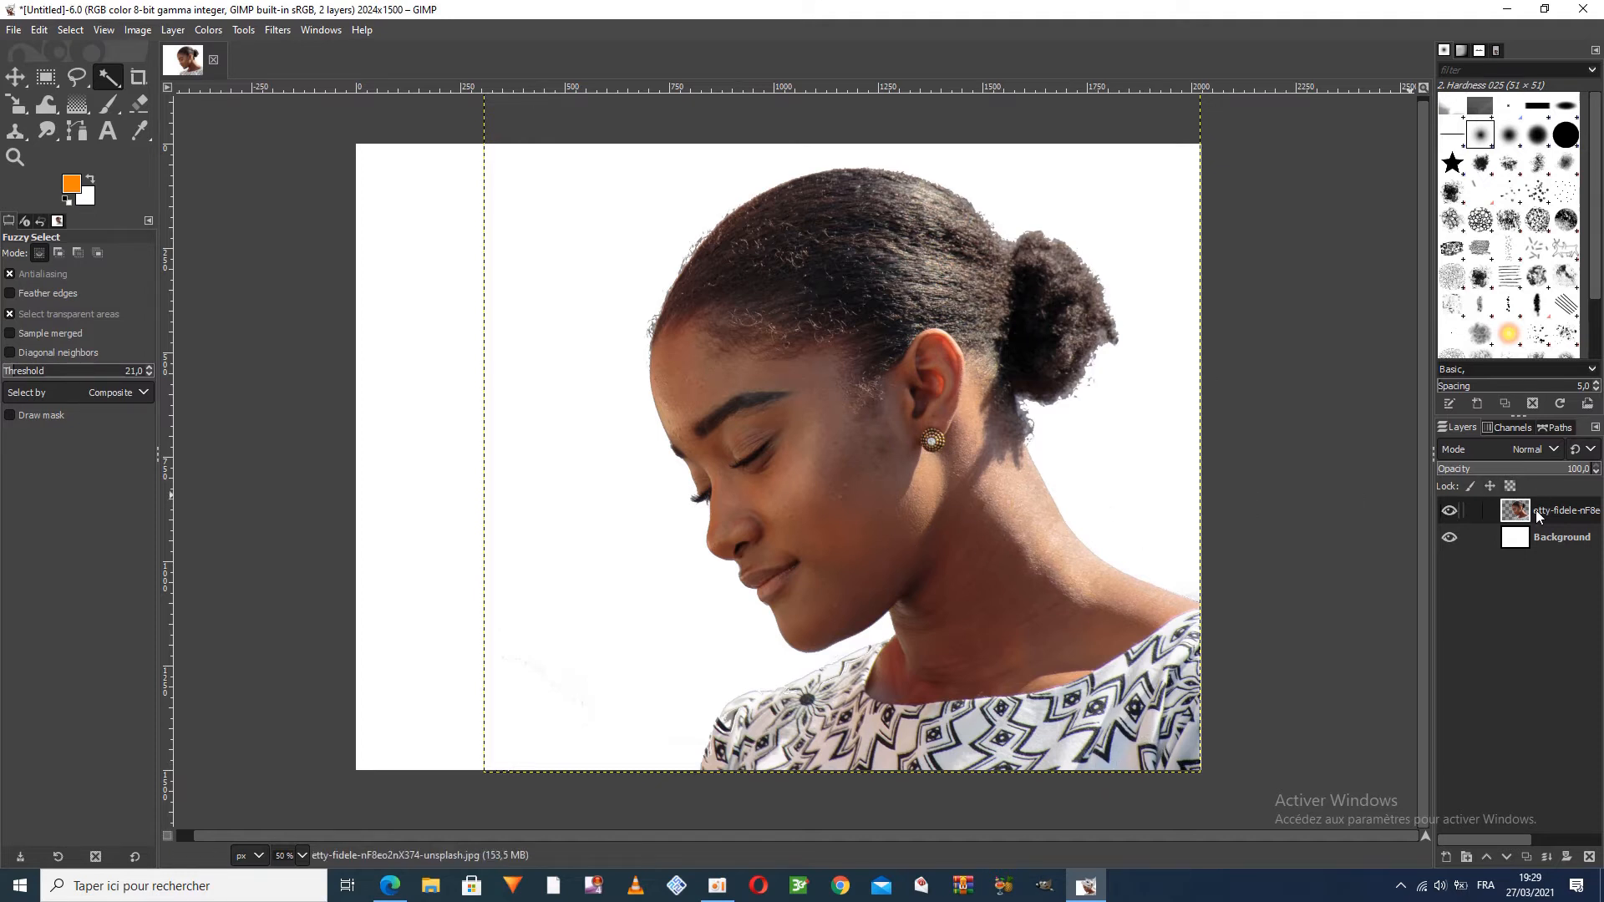
Check the cut-out layer's visibility and add the mountain forest photo from the desktop as a new layer above the portrait
click(1449, 512)
click(1448, 512)
double_click(756, 6)
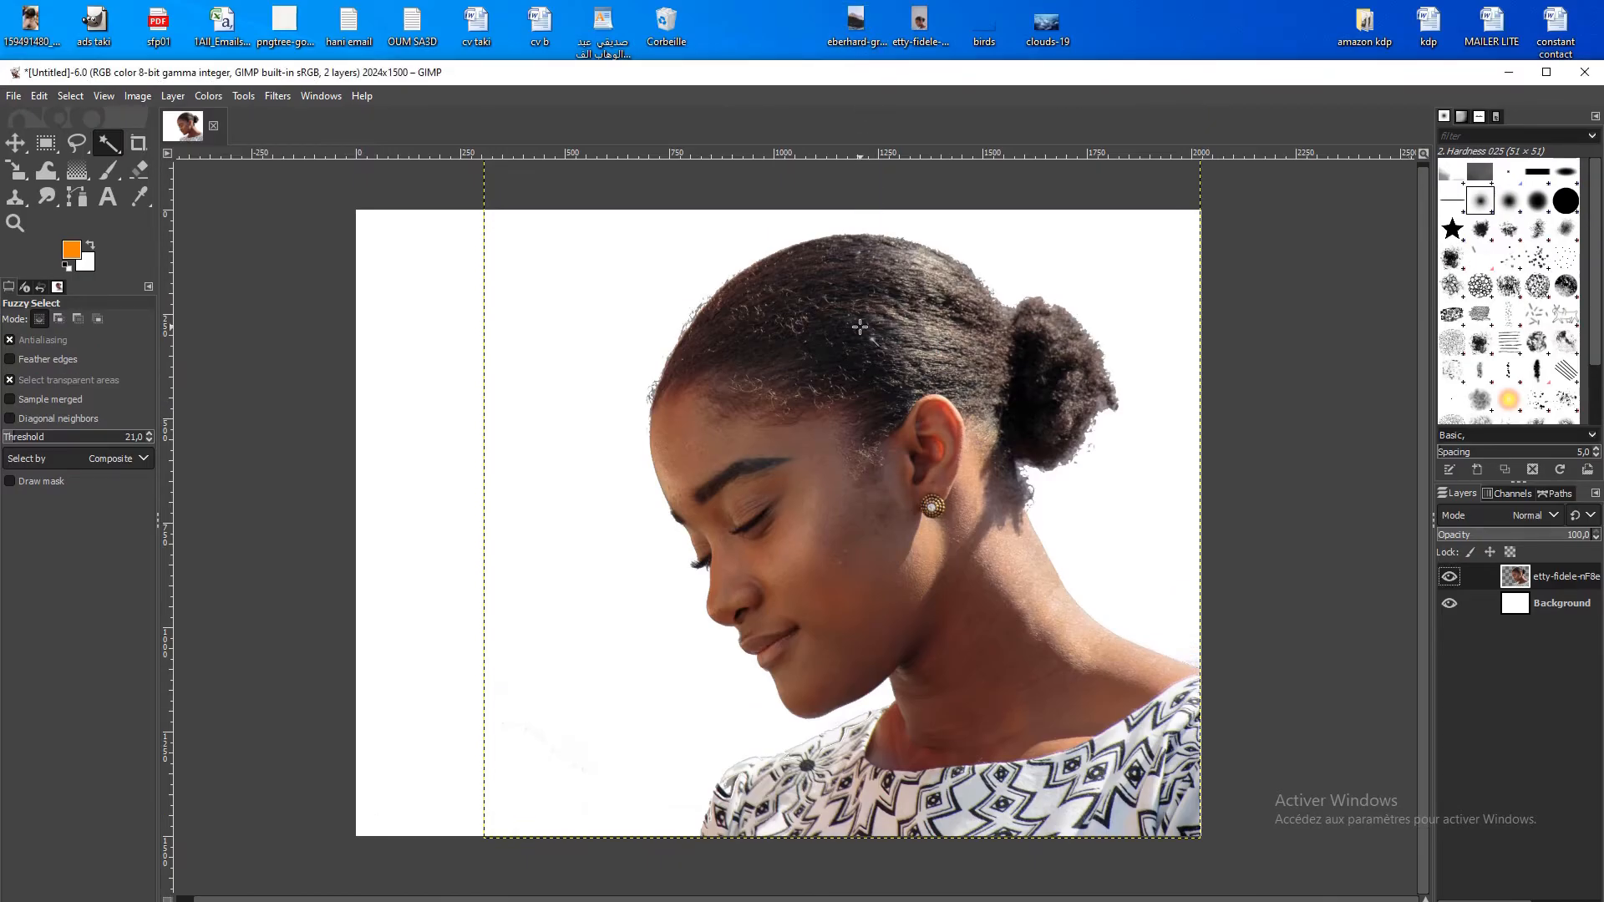
click(524, 333)
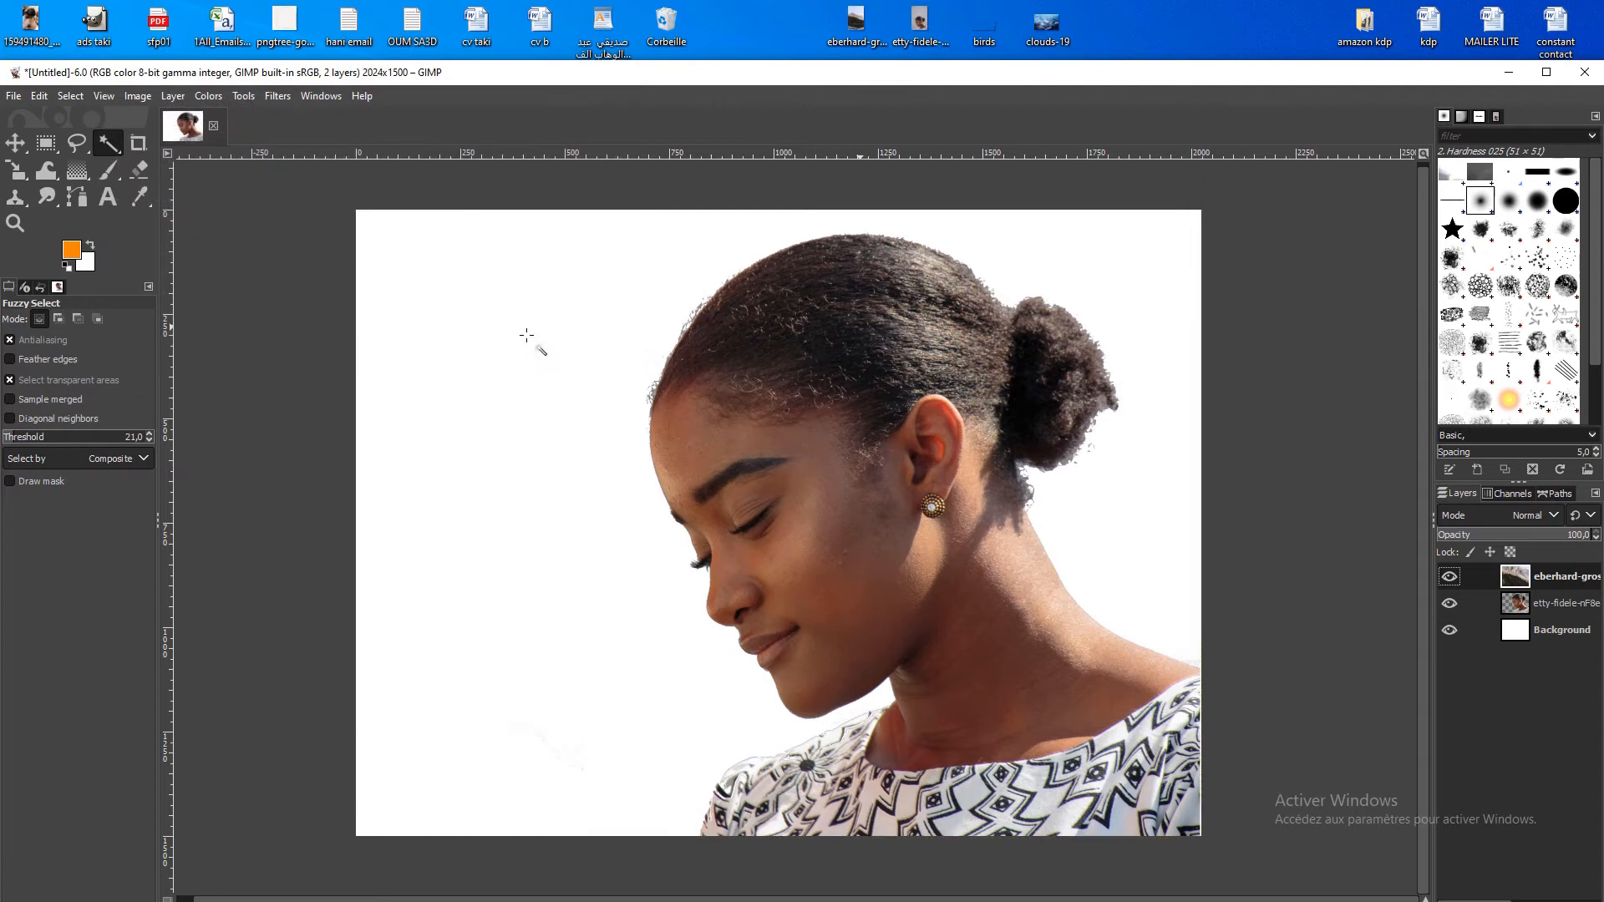
double_click(781, 73)
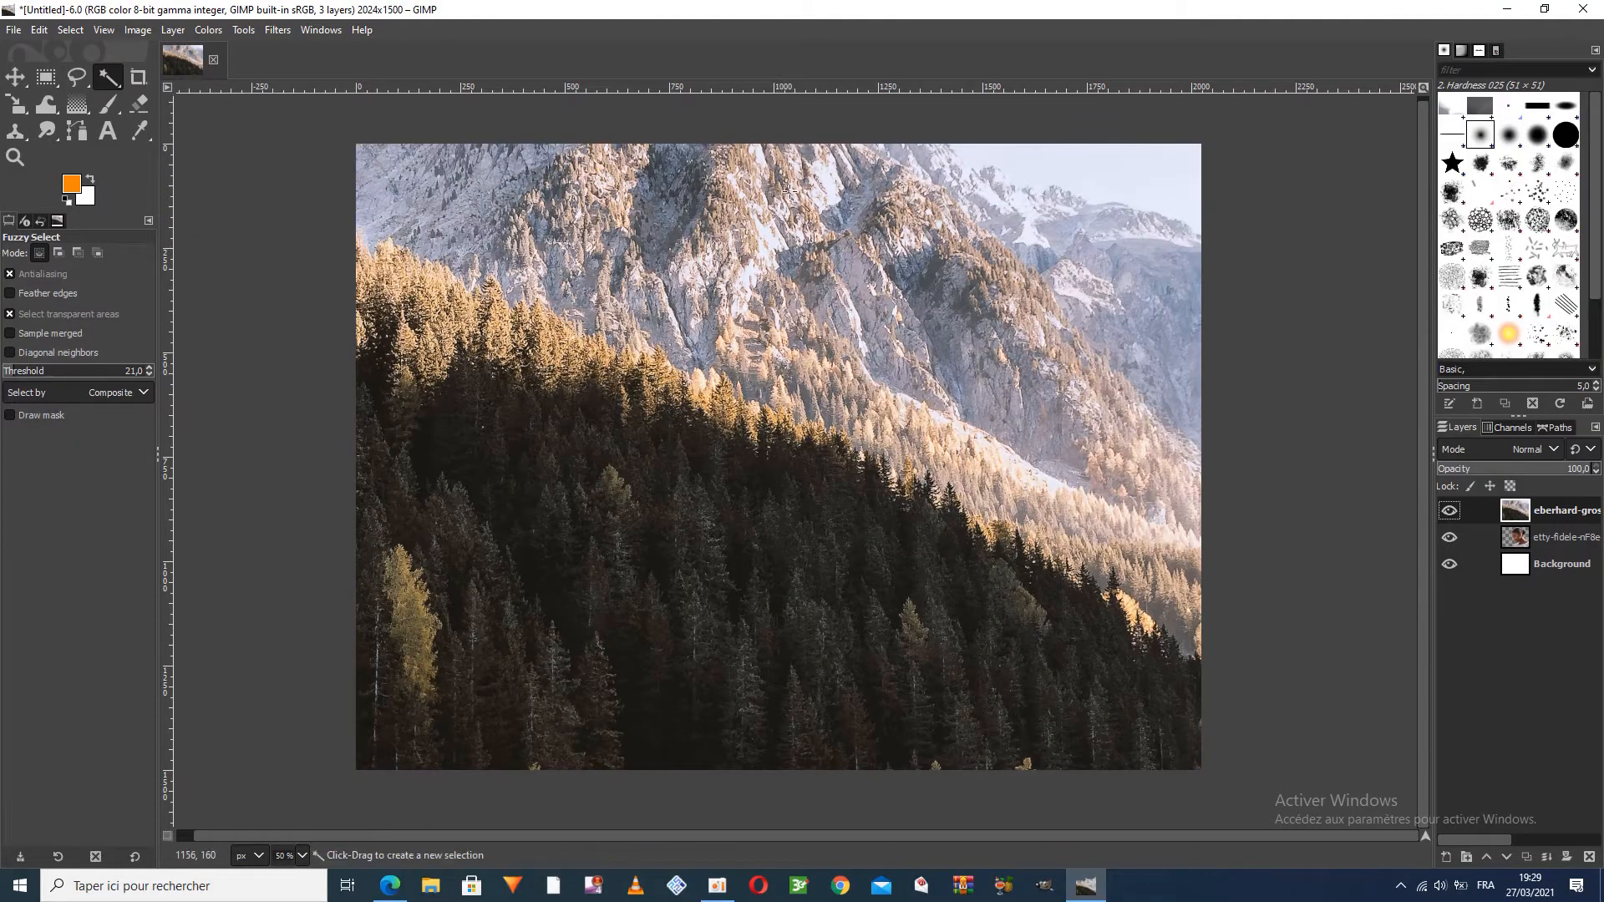
Scale the mountain forest layer to 1404 × 1508 px so it covers the portrait area and ends at the canvas's right edge
click(17, 104)
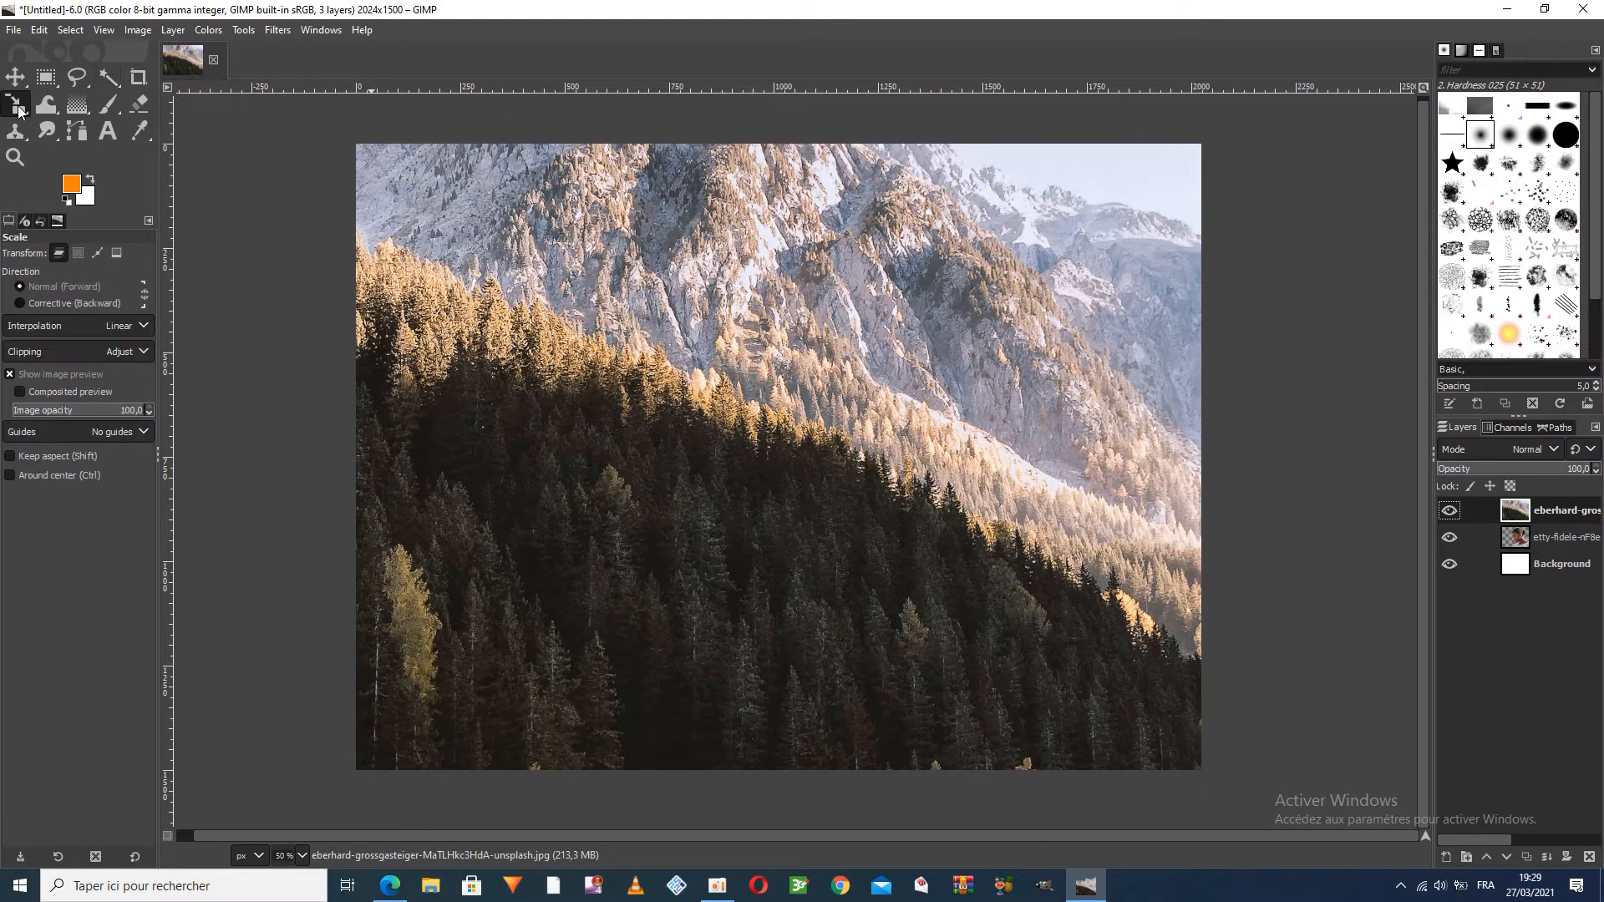
click(779, 457)
drag(373, 301, 882, 200)
drag(419, 456, 622, 461)
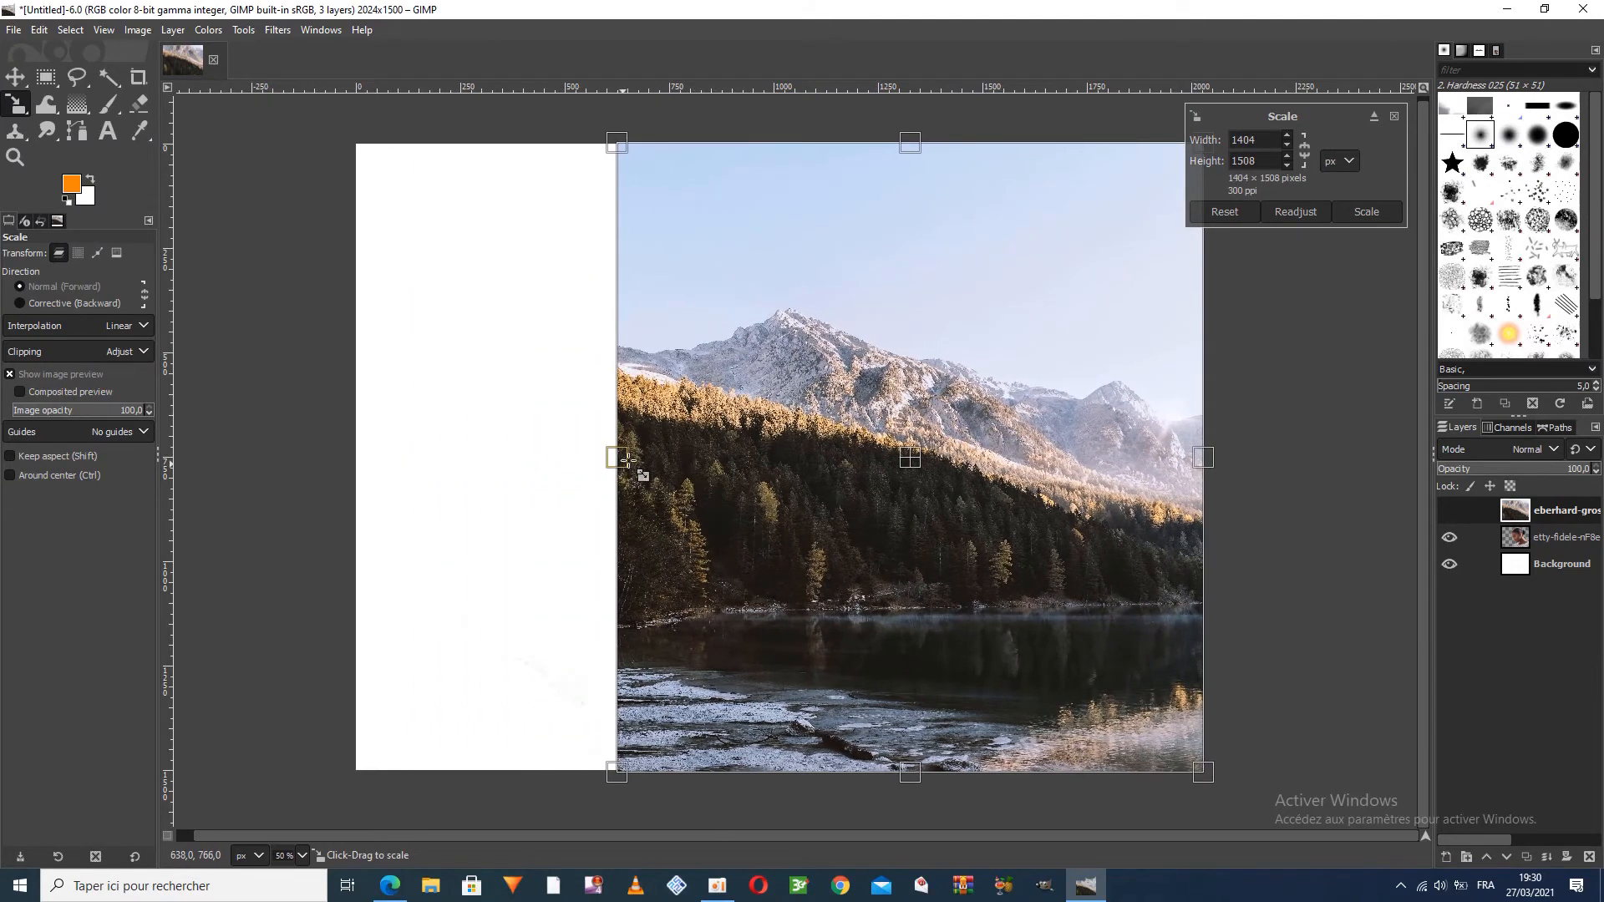
click(1368, 211)
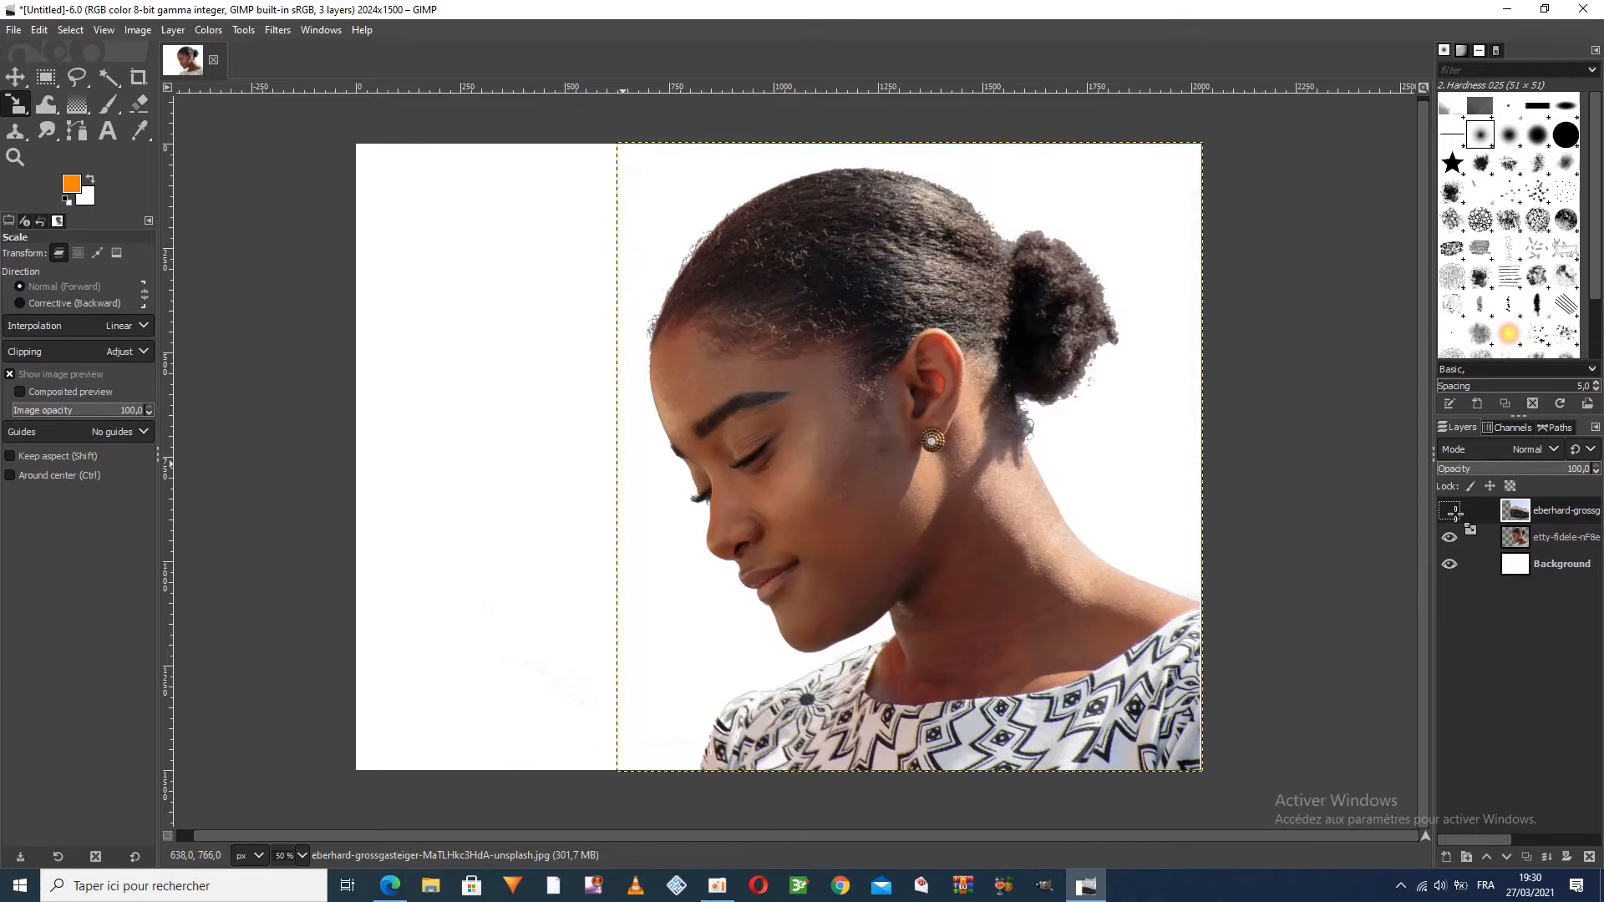
Convert the portrait layer's alpha to a selection and add a layer mask initialized from that selection to the mountain forest layer
click(1513, 539)
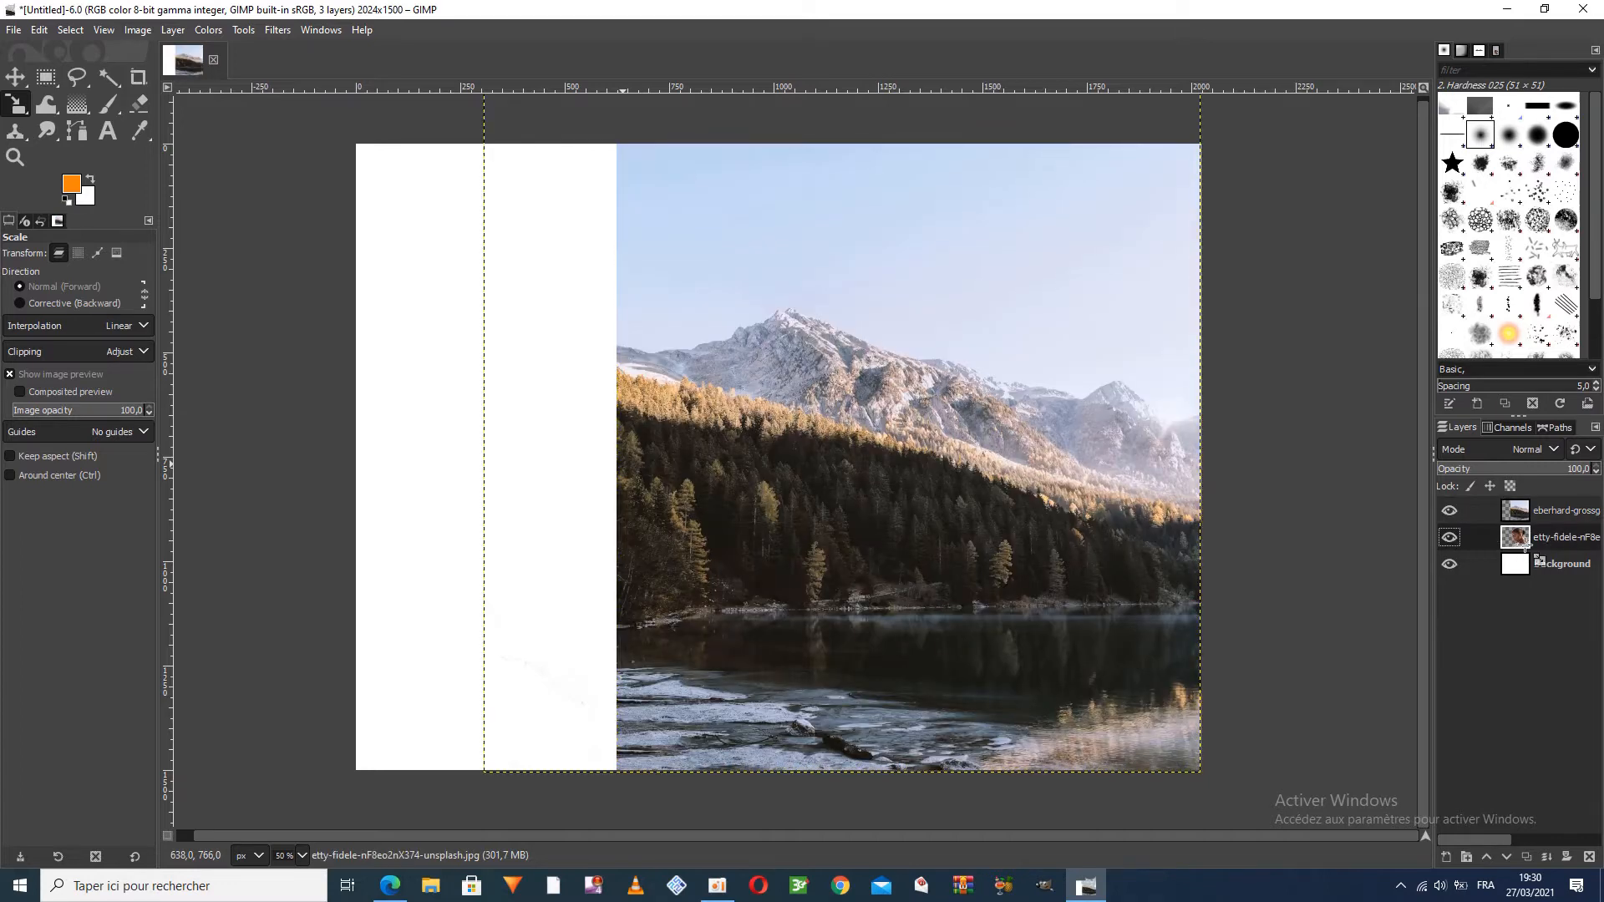
right_click(1513, 545)
click(1420, 522)
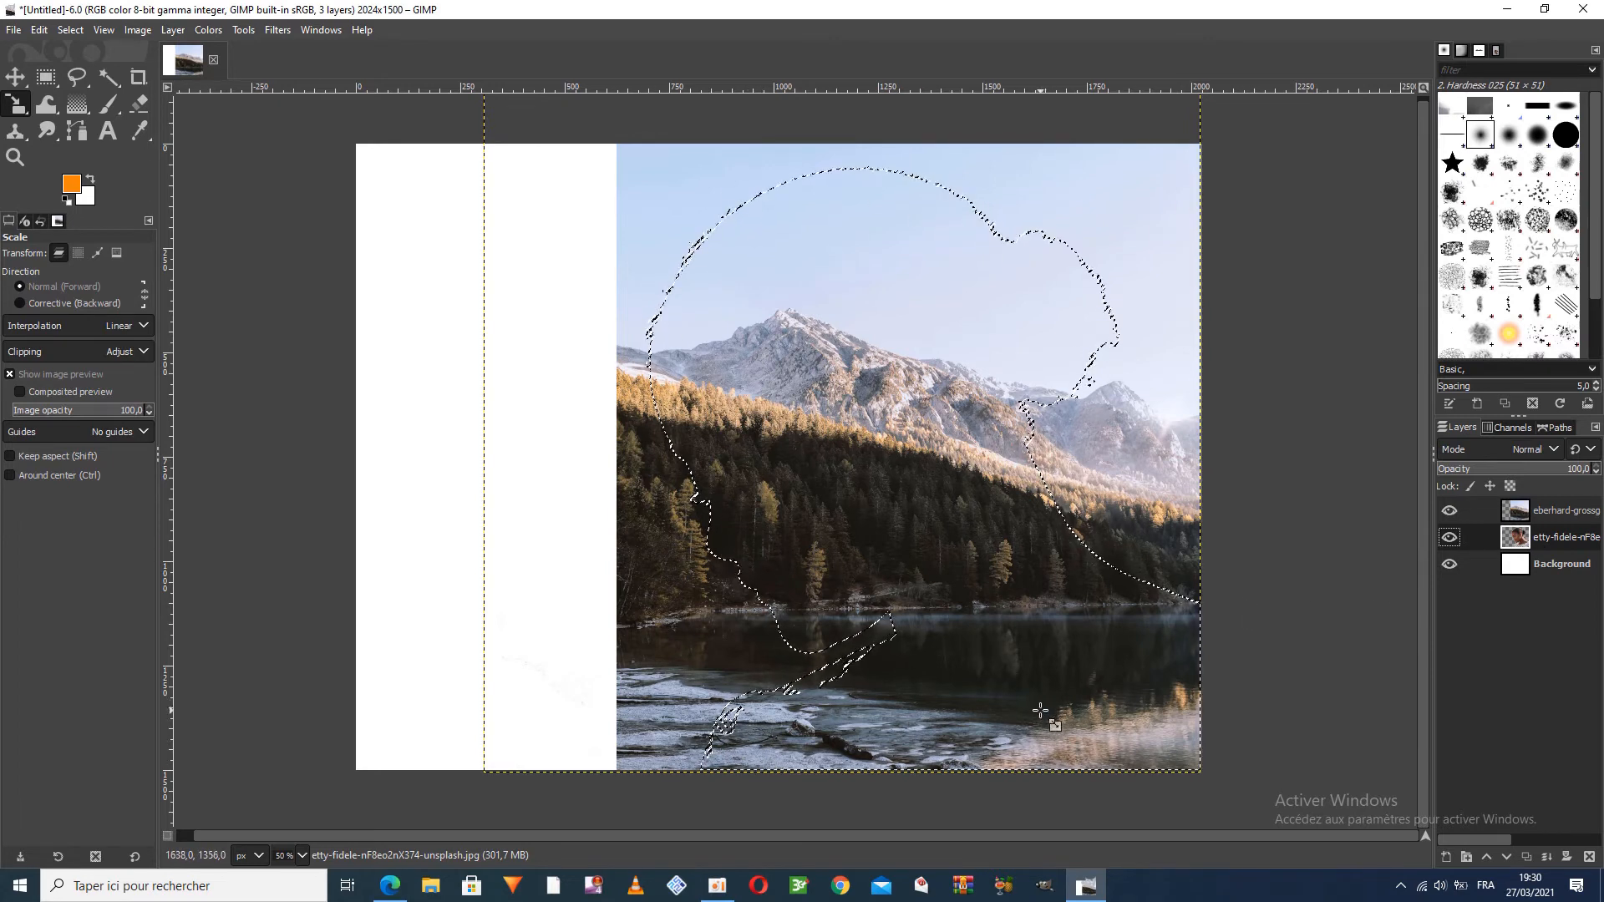
click(1535, 513)
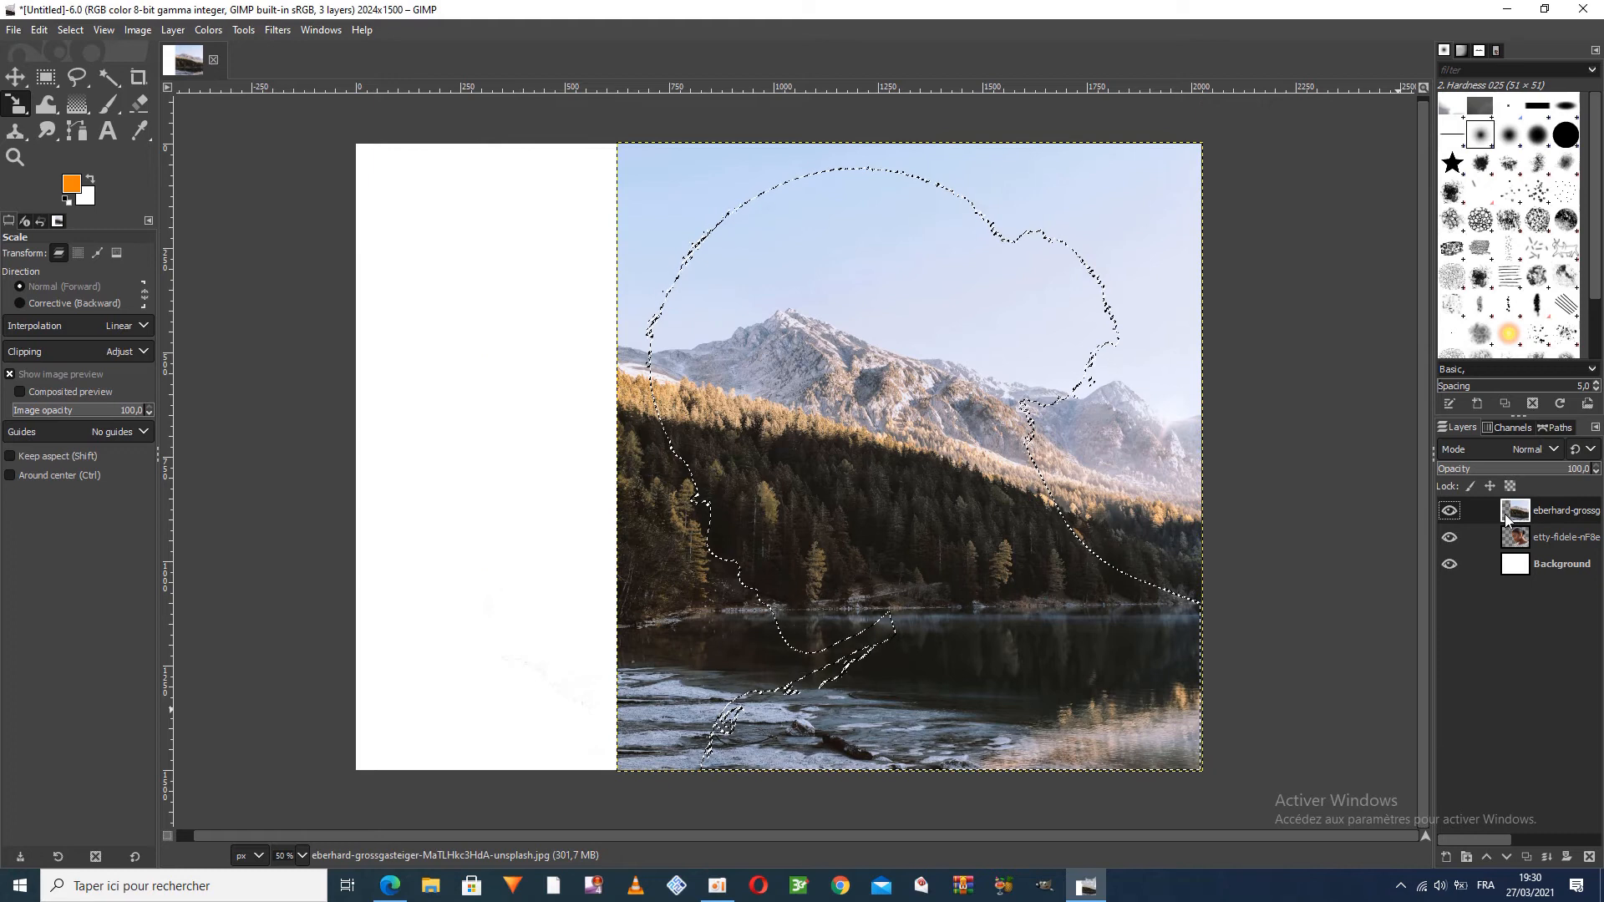
right_click(1510, 518)
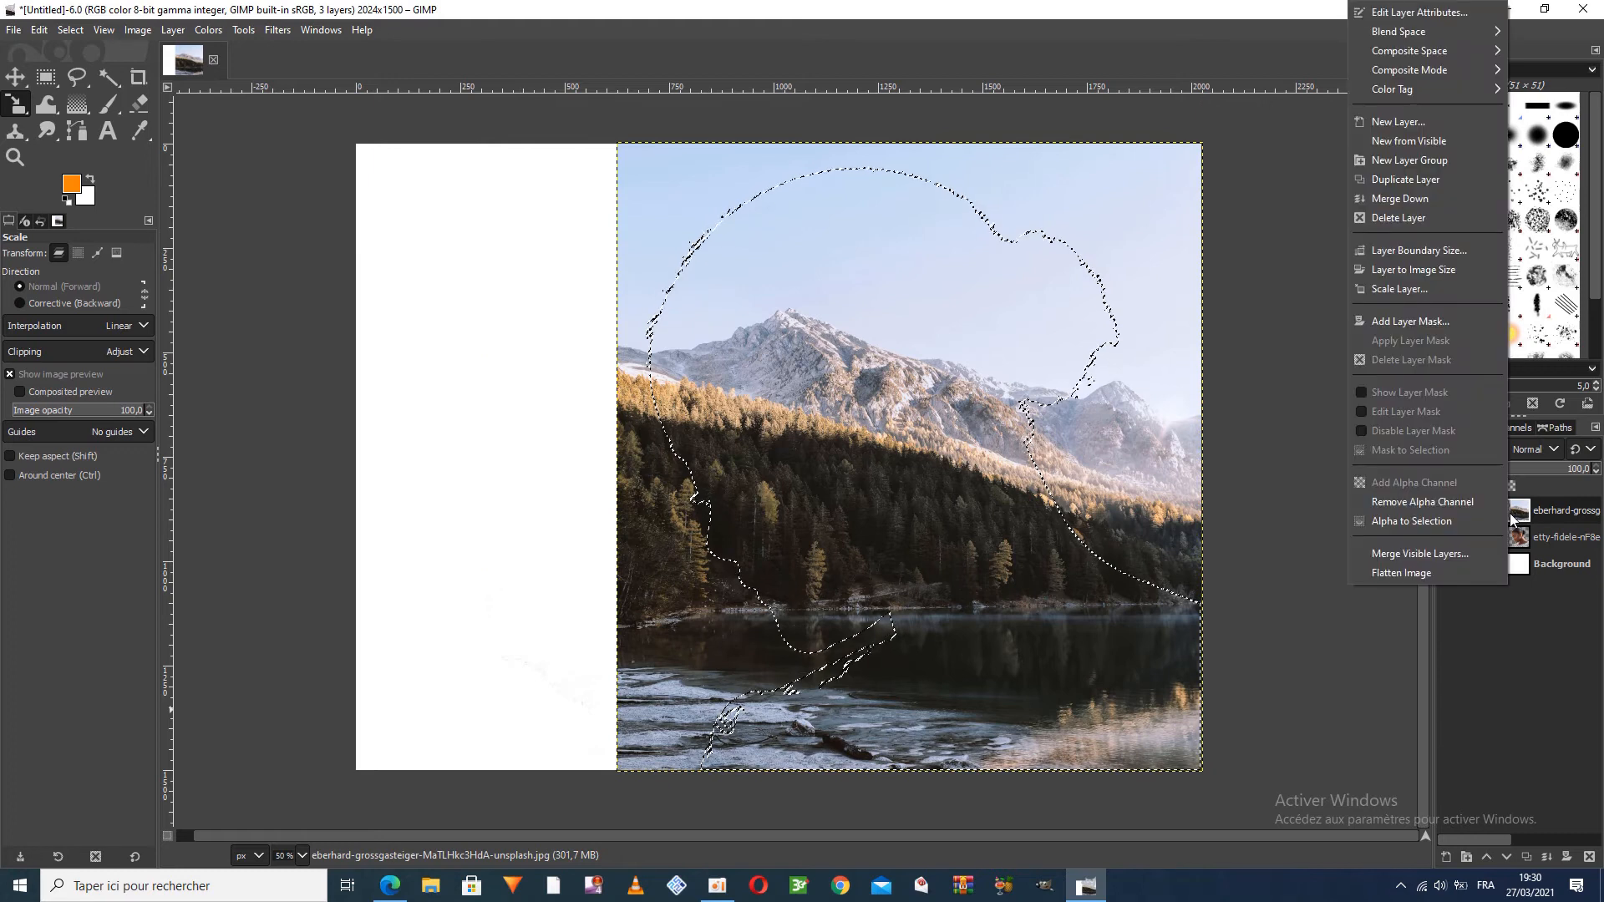
click(1395, 320)
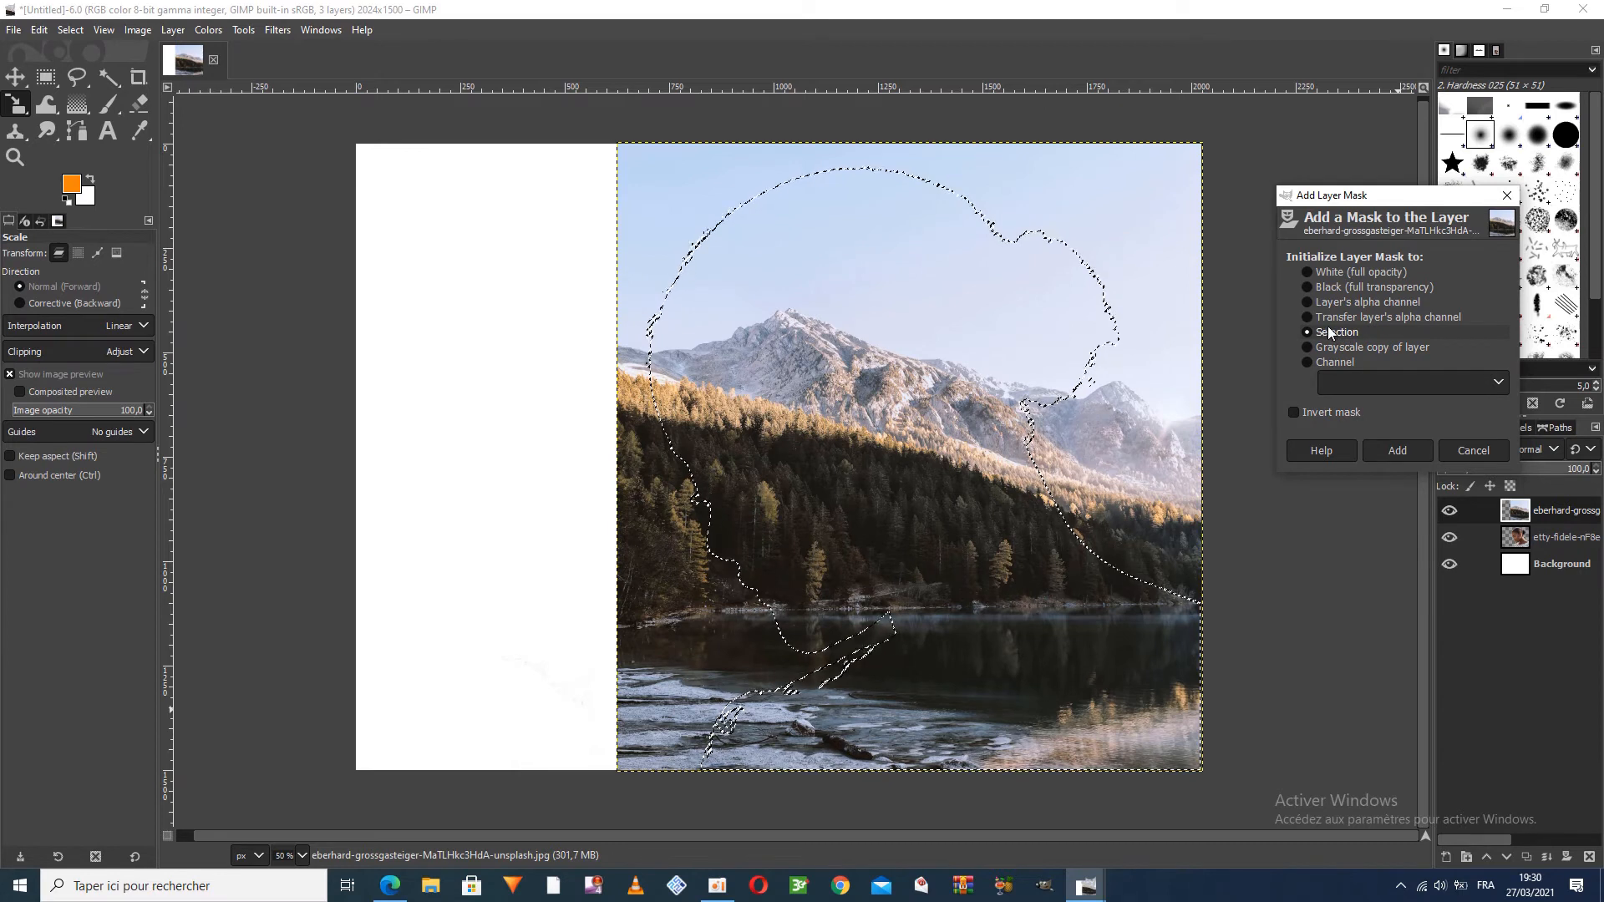
click(1398, 451)
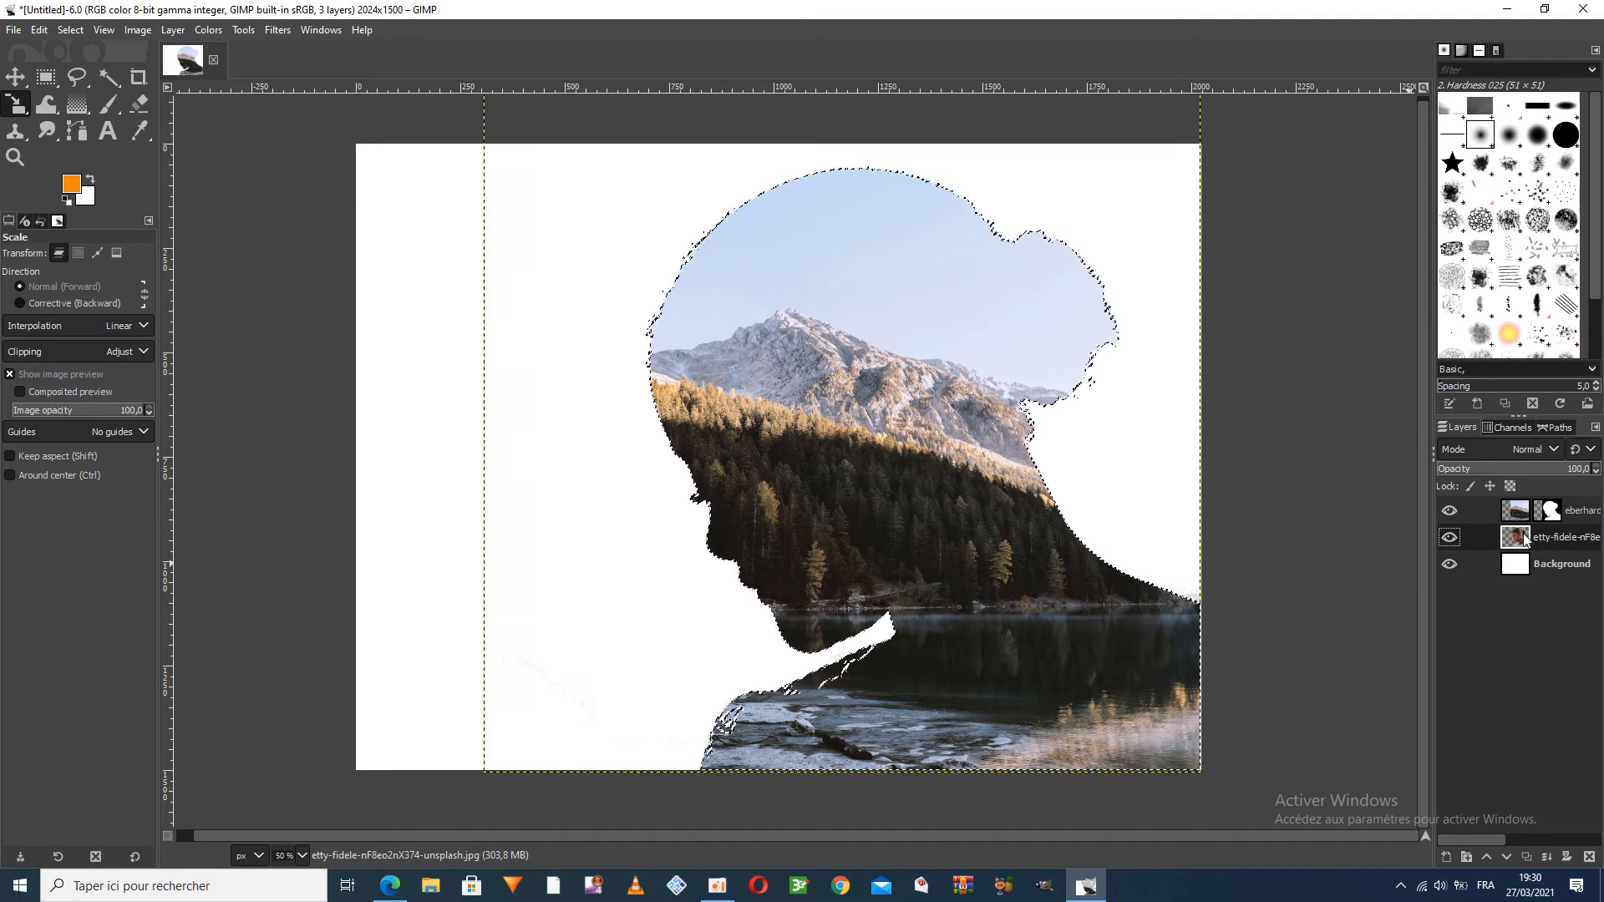
Duplicate the portrait layer, raise the copy above the masked mountain layer, and clear the selection
click(1526, 857)
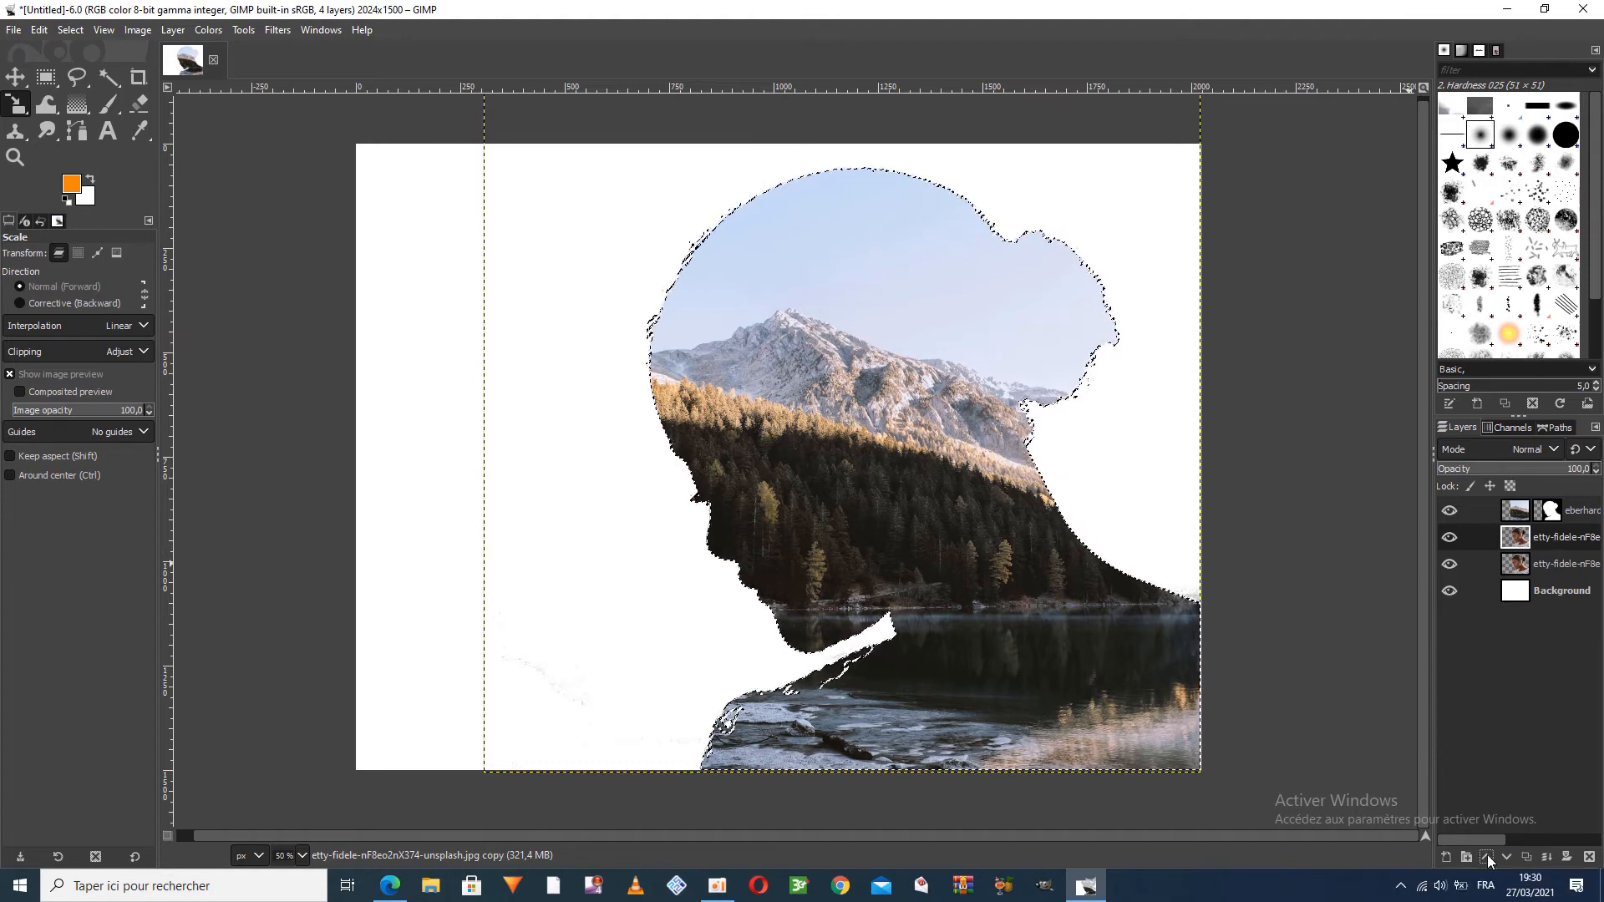
click(1486, 854)
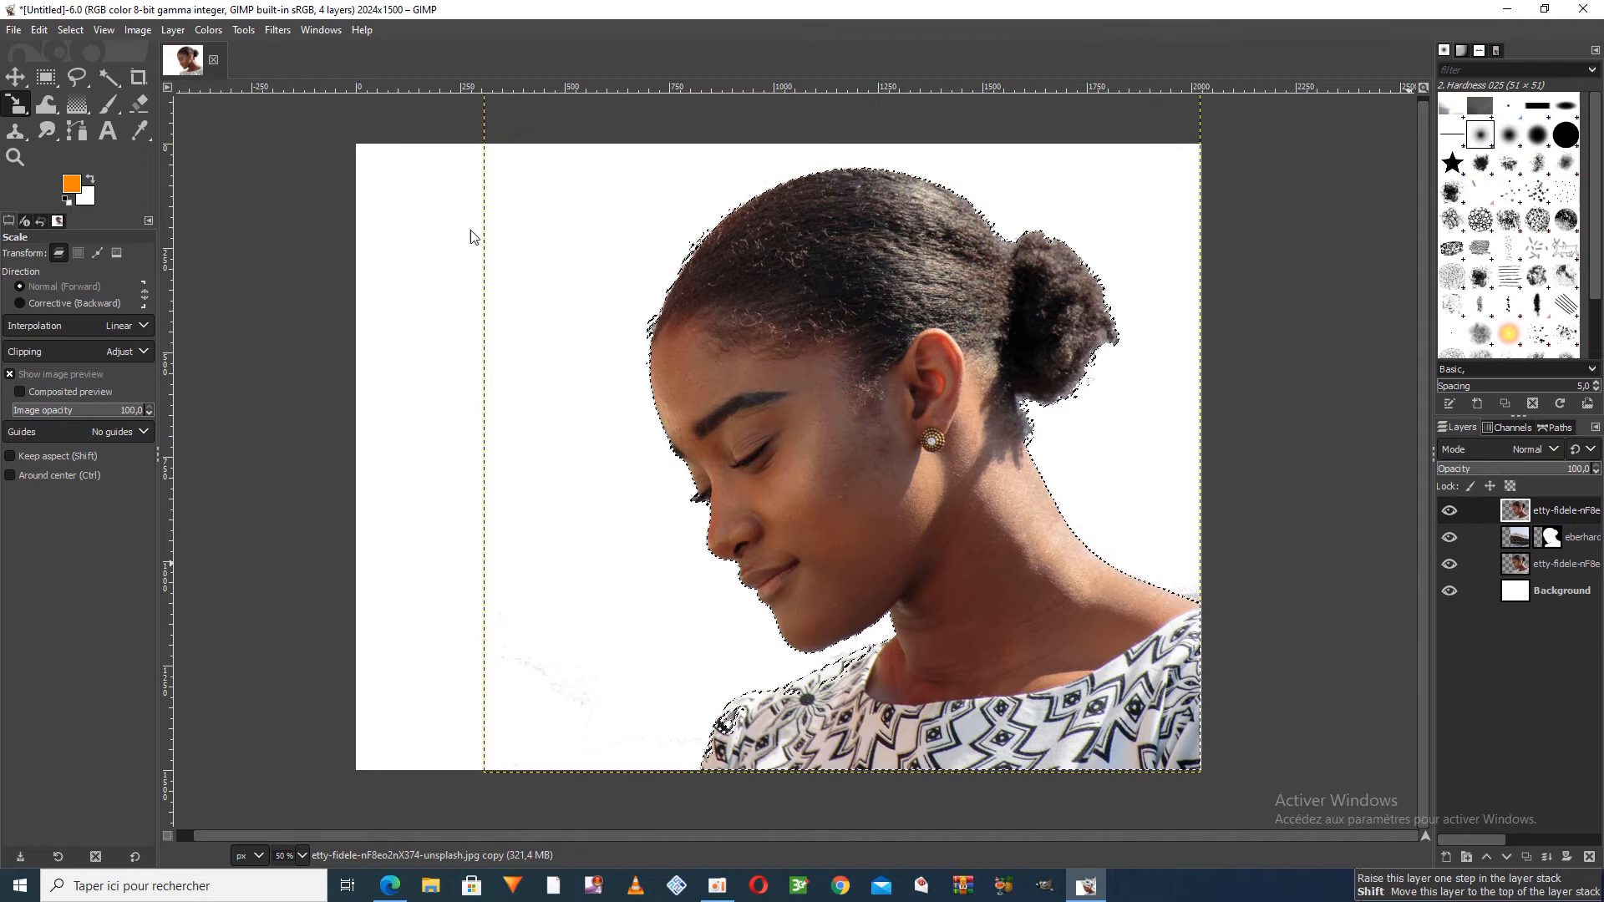
click(70, 33)
click(86, 73)
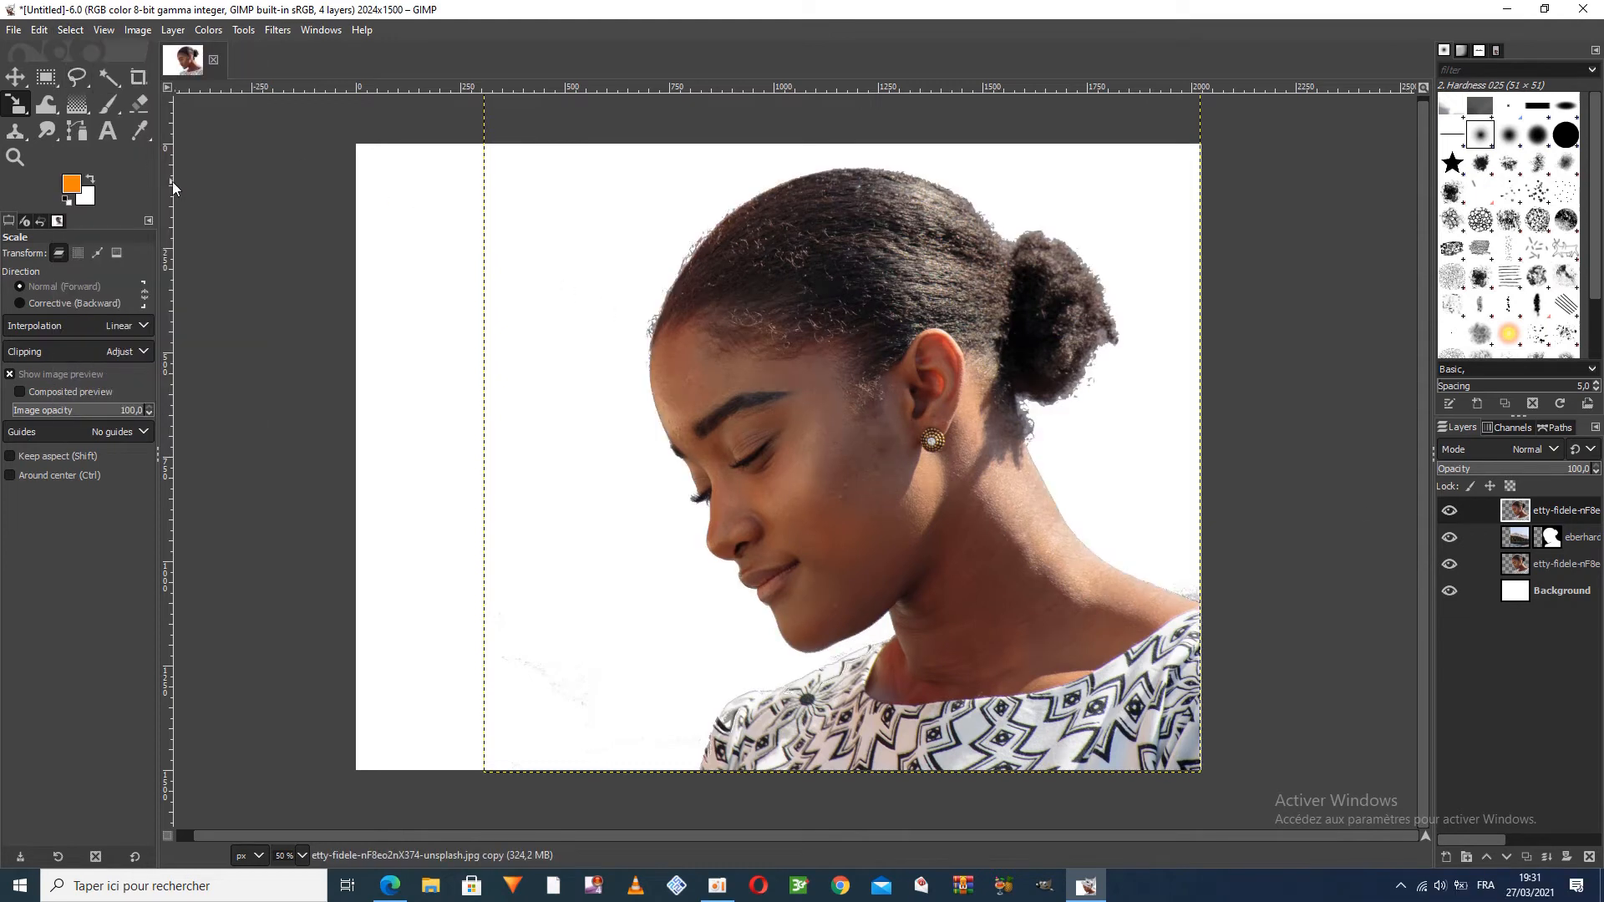
Erase the hair, back of the neck and shoulder of the portrait copy with soft brushes, ending with 2. Hardness 050 at size 513
click(140, 105)
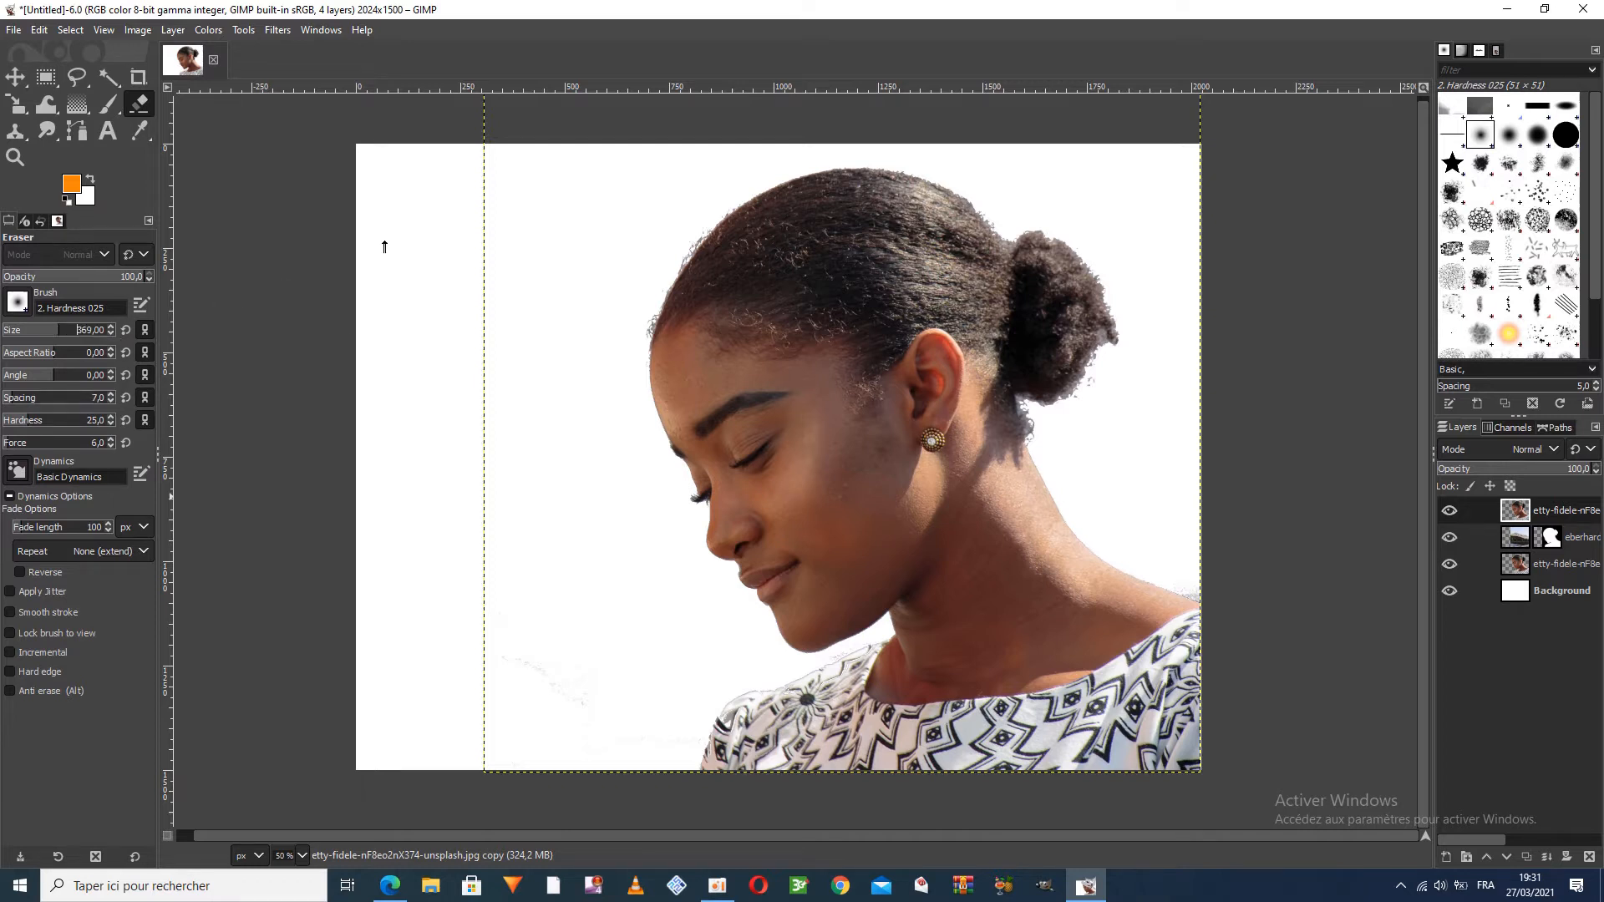
mouse_move(688, 238)
mouse_down()
mouse_move(742, 199)
mouse_move(952, 188)
mouse_move(1068, 286)
mouse_move(1049, 251)
mouse_move(823, 161)
mouse_move(930, 172)
mouse_move(990, 280)
mouse_move(969, 250)
mouse_move(1036, 322)
mouse_move(835, 250)
mouse_move(678, 263)
mouse_move(826, 234)
mouse_move(938, 258)
mouse_move(768, 334)
mouse_move(882, 327)
mouse_up()
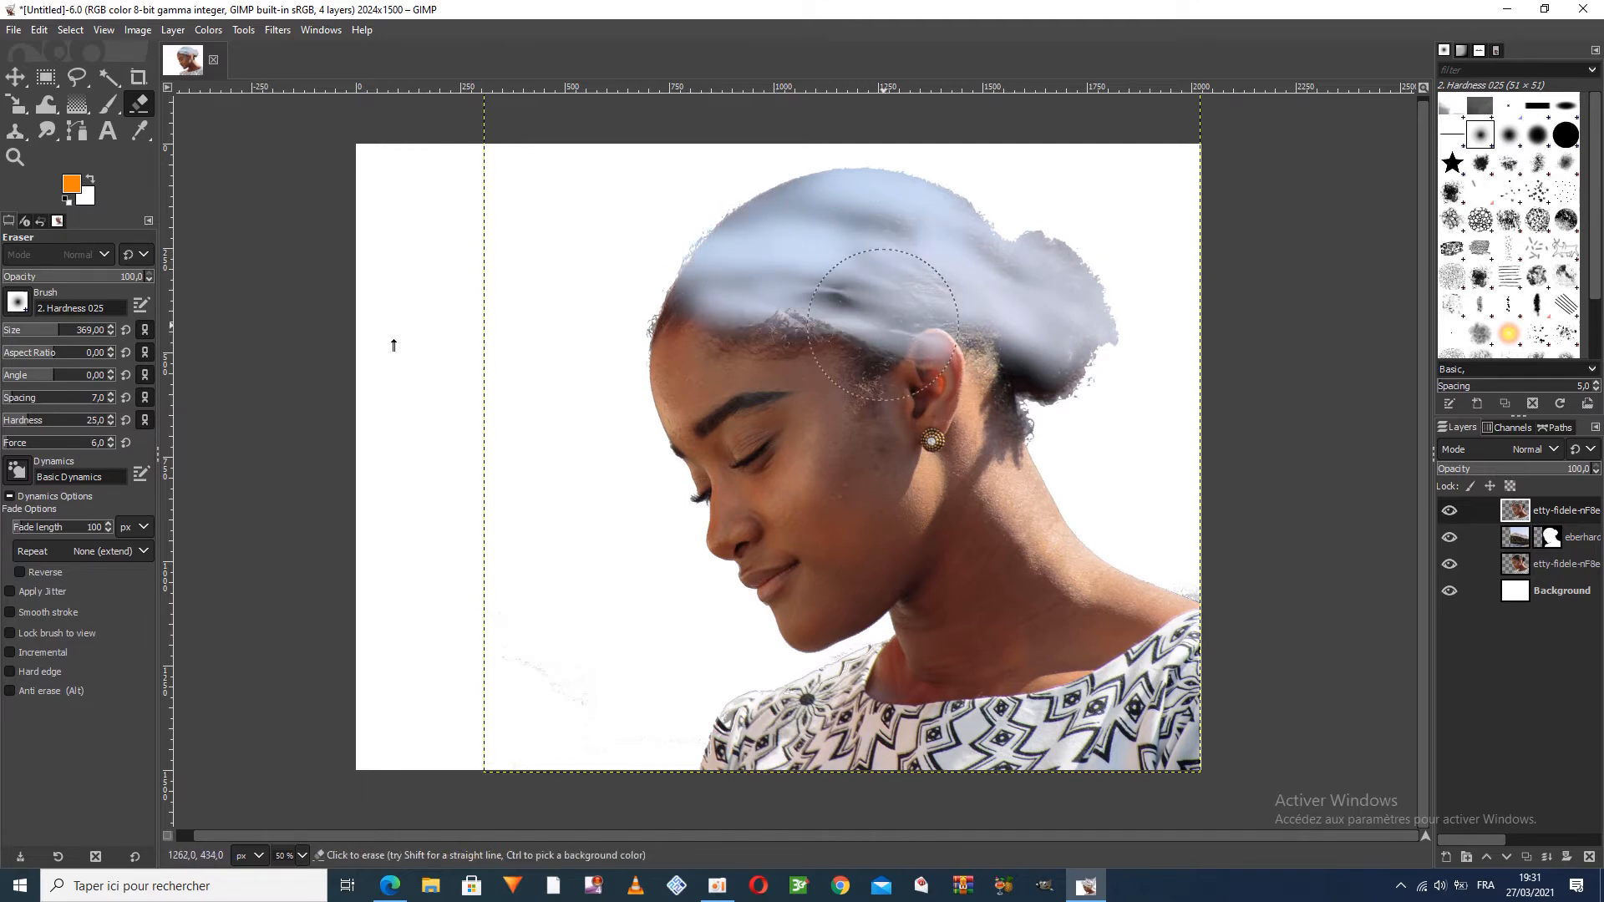
click(1509, 136)
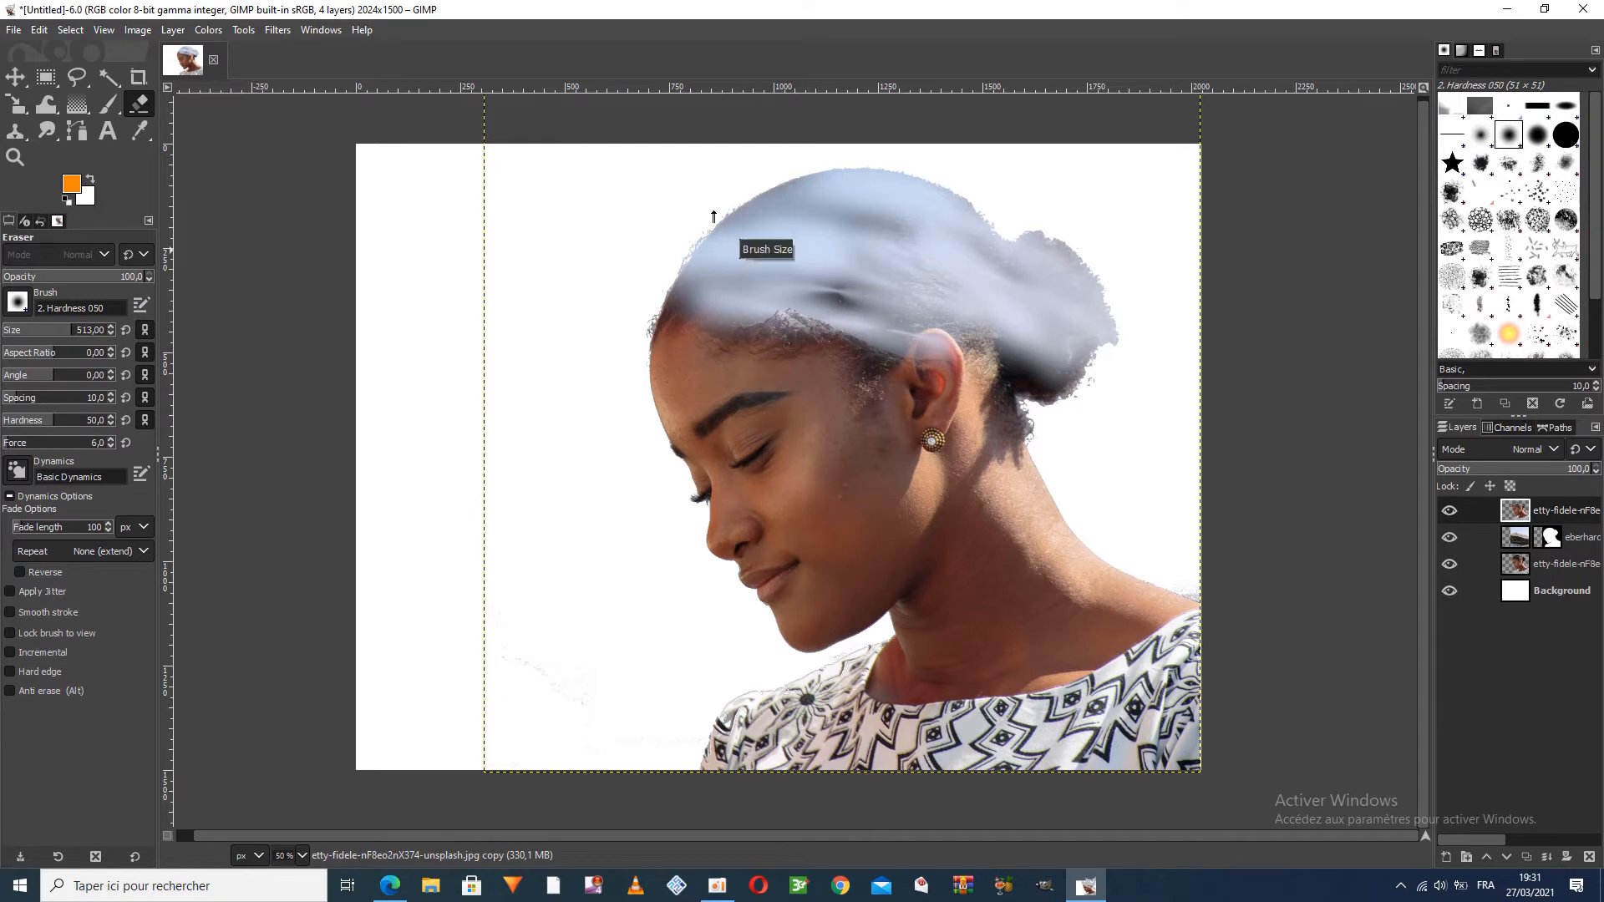
mouse_move(1128, 268)
mouse_down()
mouse_move(1106, 357)
mouse_move(1086, 404)
mouse_move(950, 340)
mouse_move(970, 358)
mouse_move(840, 312)
mouse_move(620, 285)
mouse_move(840, 195)
mouse_move(924, 204)
mouse_move(1122, 318)
mouse_move(1046, 361)
mouse_move(1046, 398)
mouse_move(1124, 482)
mouse_move(1100, 540)
mouse_move(1012, 441)
mouse_move(1049, 483)
mouse_move(999, 448)
mouse_move(987, 478)
mouse_move(1028, 556)
mouse_move(1021, 601)
mouse_move(991, 578)
mouse_move(1005, 590)
mouse_move(1014, 548)
mouse_move(1002, 719)
mouse_up()
mouse_move(744, 812)
mouse_down()
mouse_move(836, 816)
mouse_move(750, 815)
mouse_move(892, 764)
mouse_move(711, 792)
mouse_move(862, 778)
mouse_move(1007, 704)
mouse_move(971, 695)
mouse_move(991, 680)
mouse_move(942, 713)
mouse_move(986, 664)
mouse_move(870, 740)
mouse_move(960, 703)
mouse_move(1043, 760)
mouse_move(1139, 747)
mouse_move(1181, 706)
mouse_move(1115, 688)
mouse_move(1154, 654)
mouse_move(1144, 609)
mouse_move(1209, 612)
mouse_move(1119, 720)
mouse_move(1079, 703)
mouse_move(1076, 746)
mouse_move(1069, 721)
mouse_move(1126, 725)
mouse_move(1170, 676)
mouse_move(1138, 669)
mouse_move(1062, 708)
mouse_move(1075, 644)
mouse_move(1125, 615)
mouse_move(1064, 700)
mouse_move(1115, 660)
mouse_move(1091, 650)
mouse_move(1196, 667)
mouse_move(1172, 602)
mouse_move(1091, 571)
mouse_up()
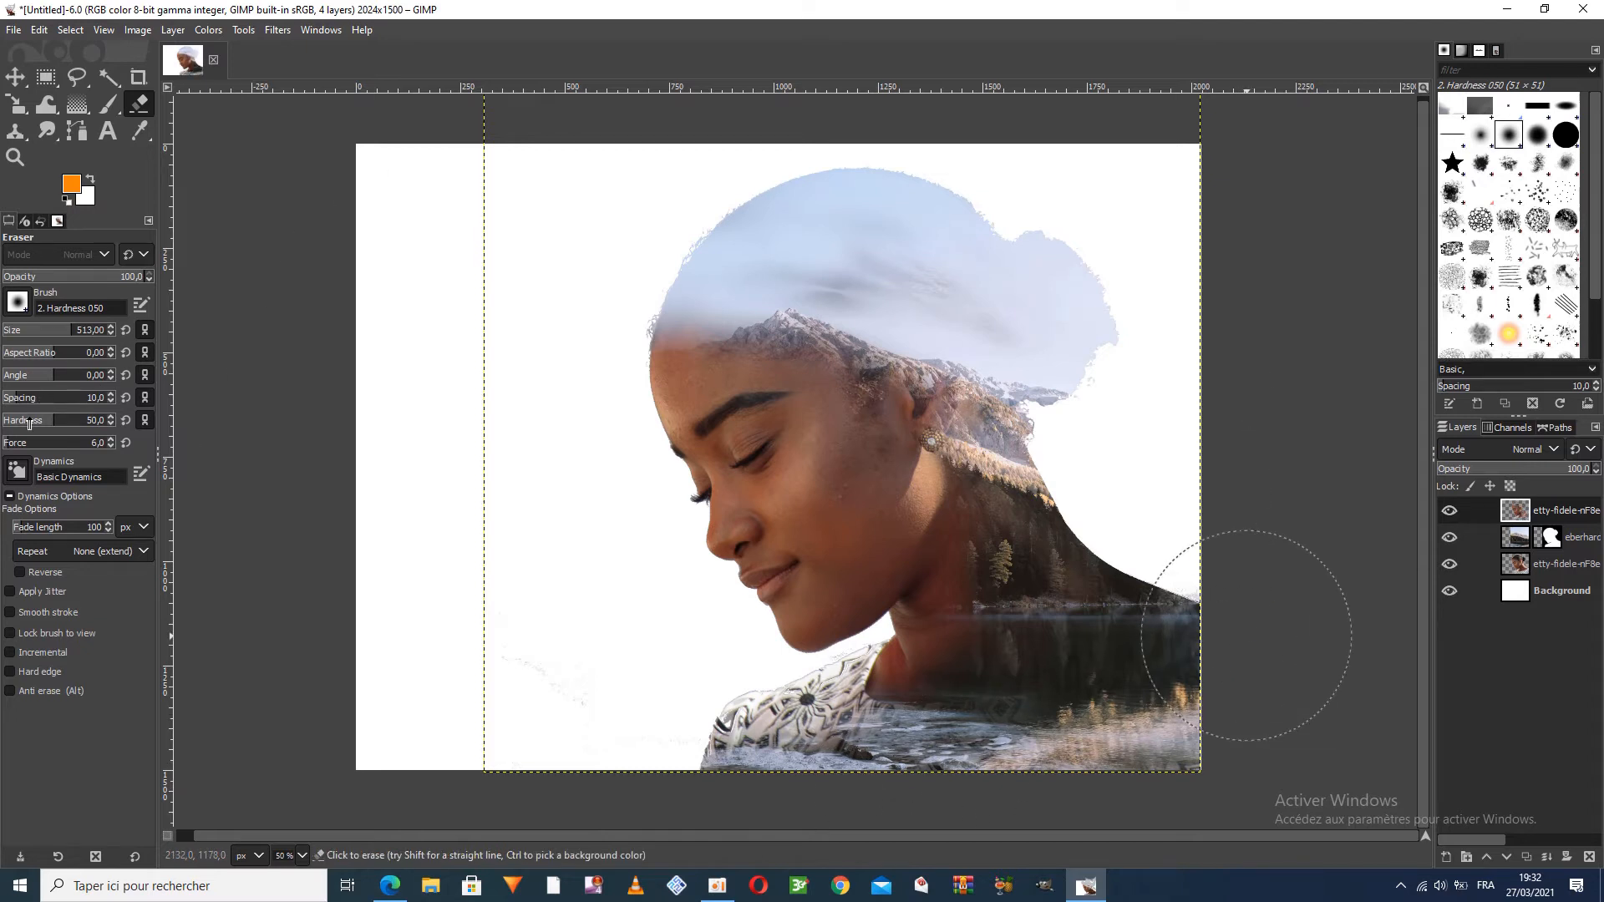
Lower the eraser's hardness to 29 and soften the transition along the portrait copy's forehead and neck
drag(43, 422, 38, 420)
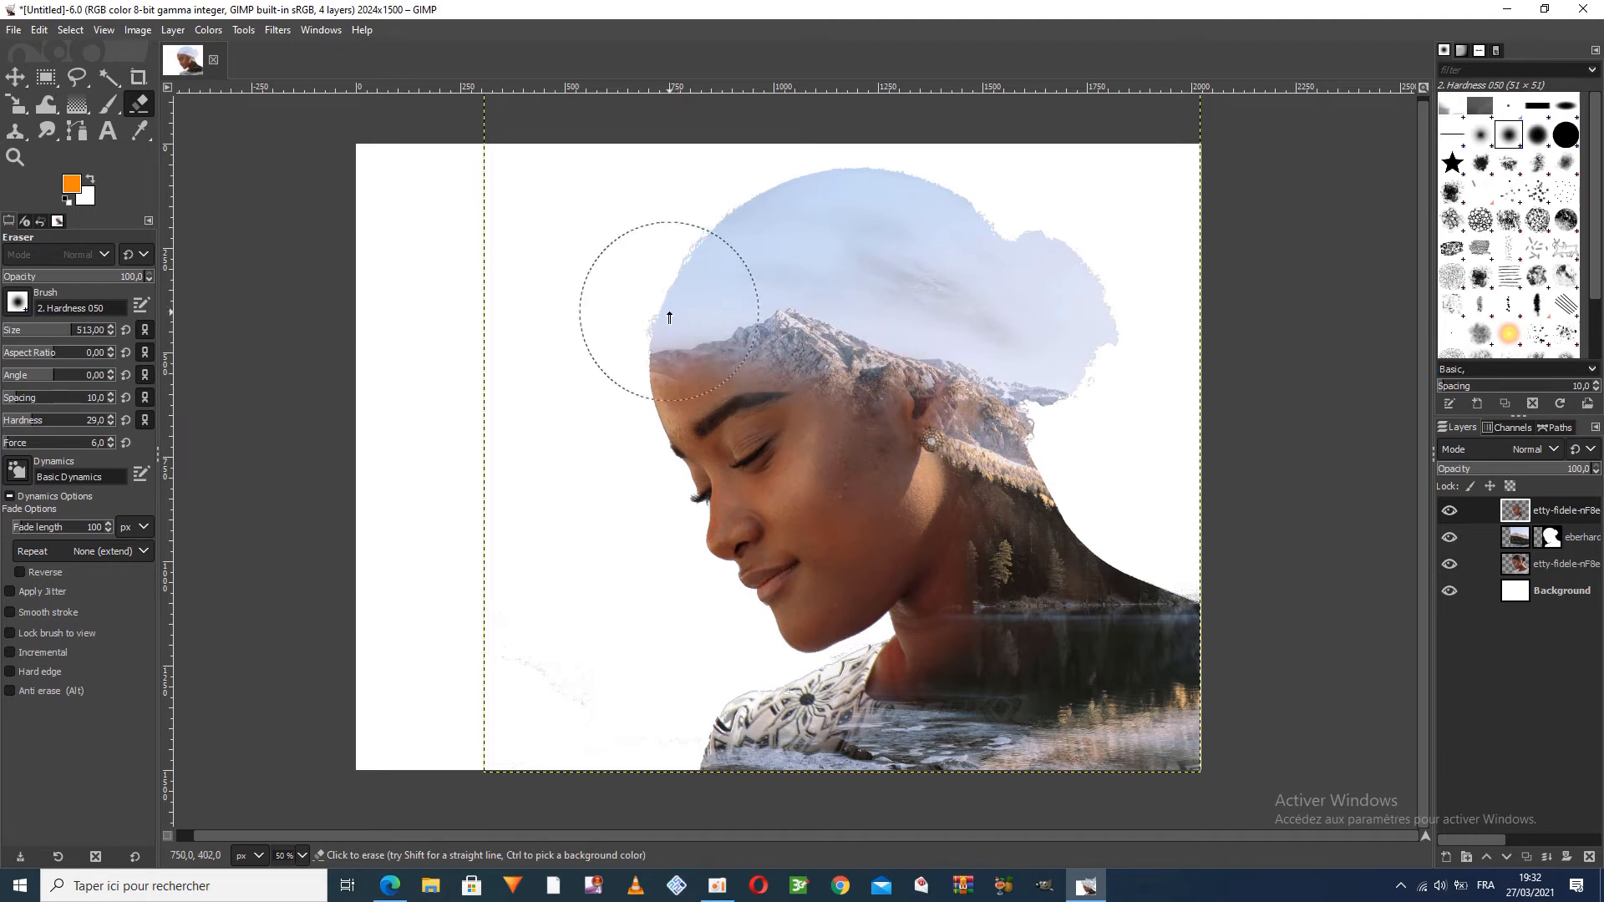
mouse_move(942, 523)
mouse_down()
mouse_move(976, 507)
mouse_move(1001, 579)
mouse_move(978, 588)
mouse_move(993, 628)
mouse_move(970, 690)
mouse_move(963, 619)
mouse_up()
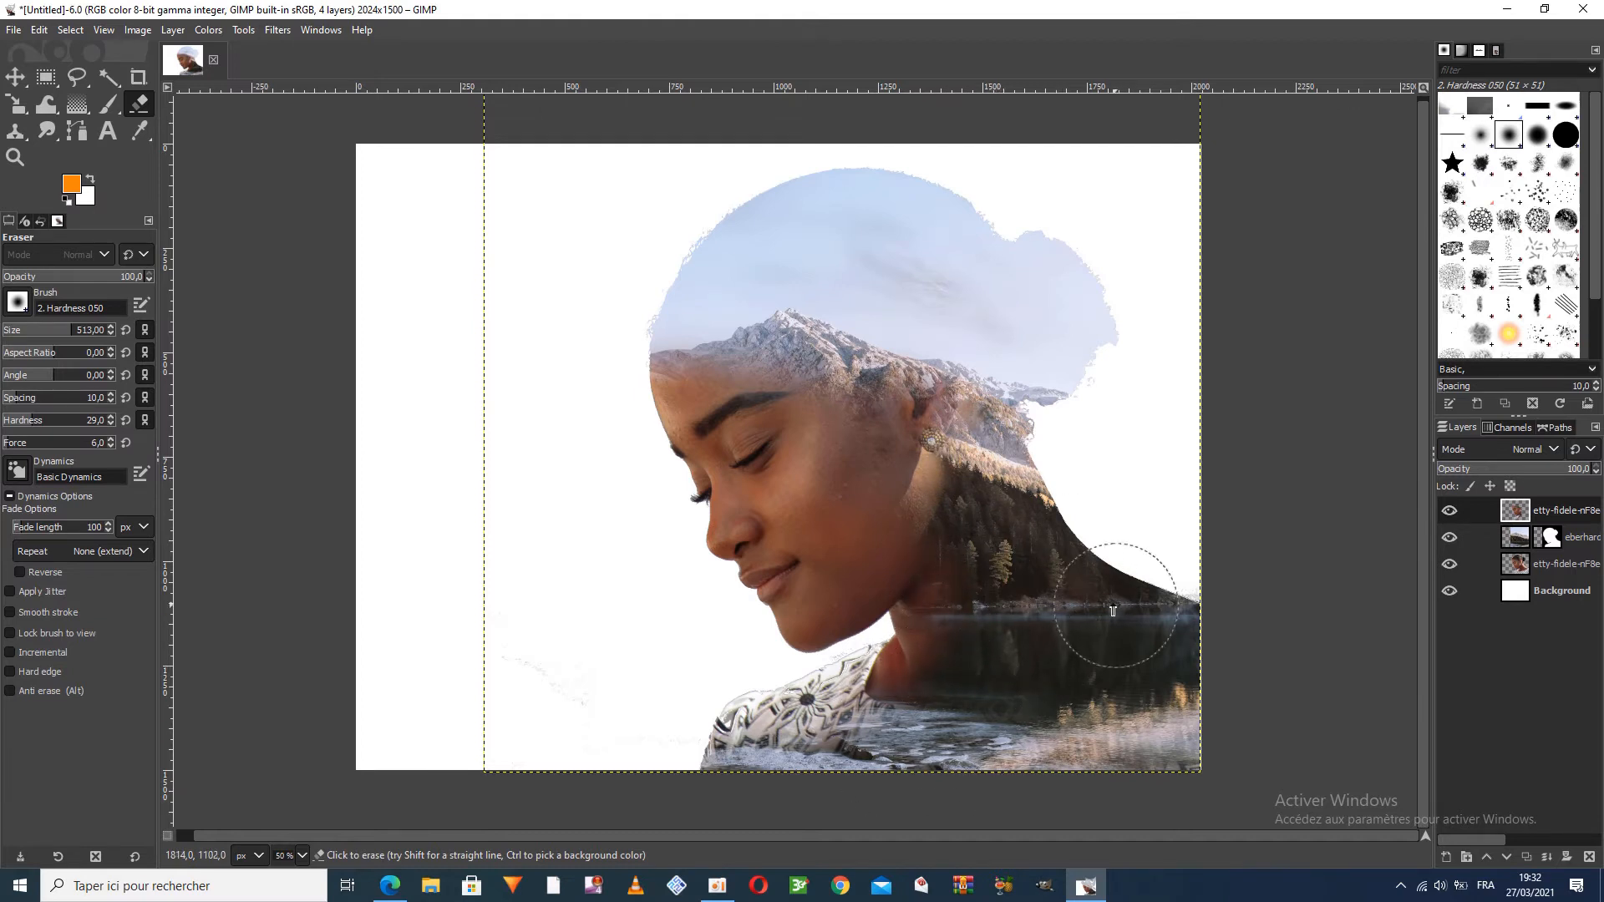
mouse_move(932, 512)
mouse_down()
mouse_move(1002, 510)
mouse_move(1075, 466)
mouse_move(1310, 592)
mouse_up()
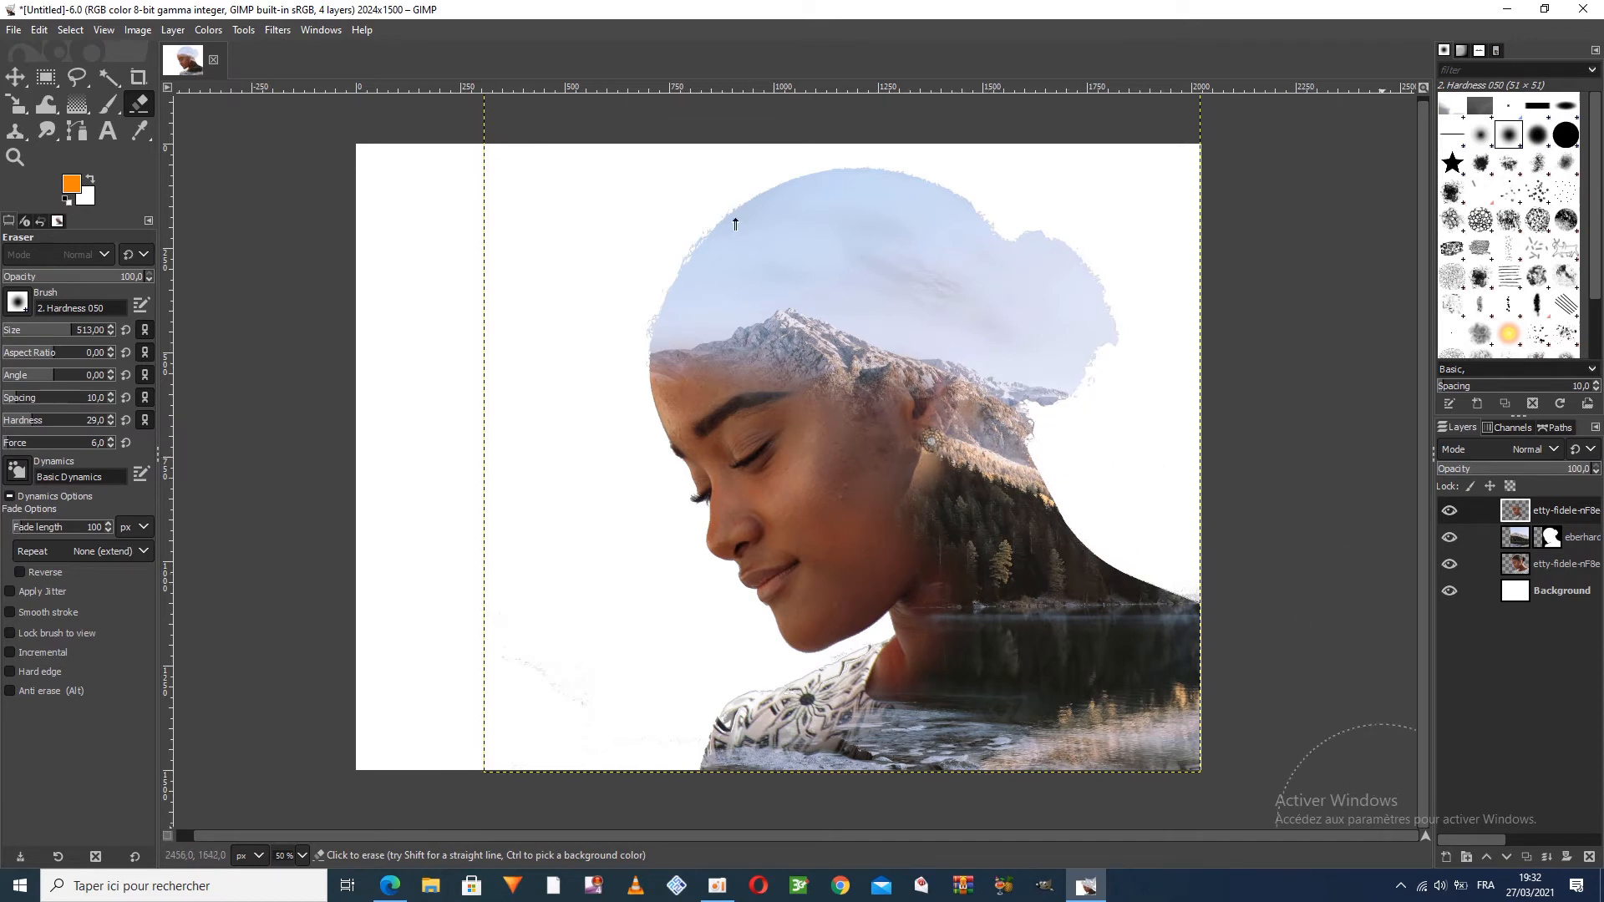
click(71, 31)
click(74, 49)
click(72, 32)
click(77, 71)
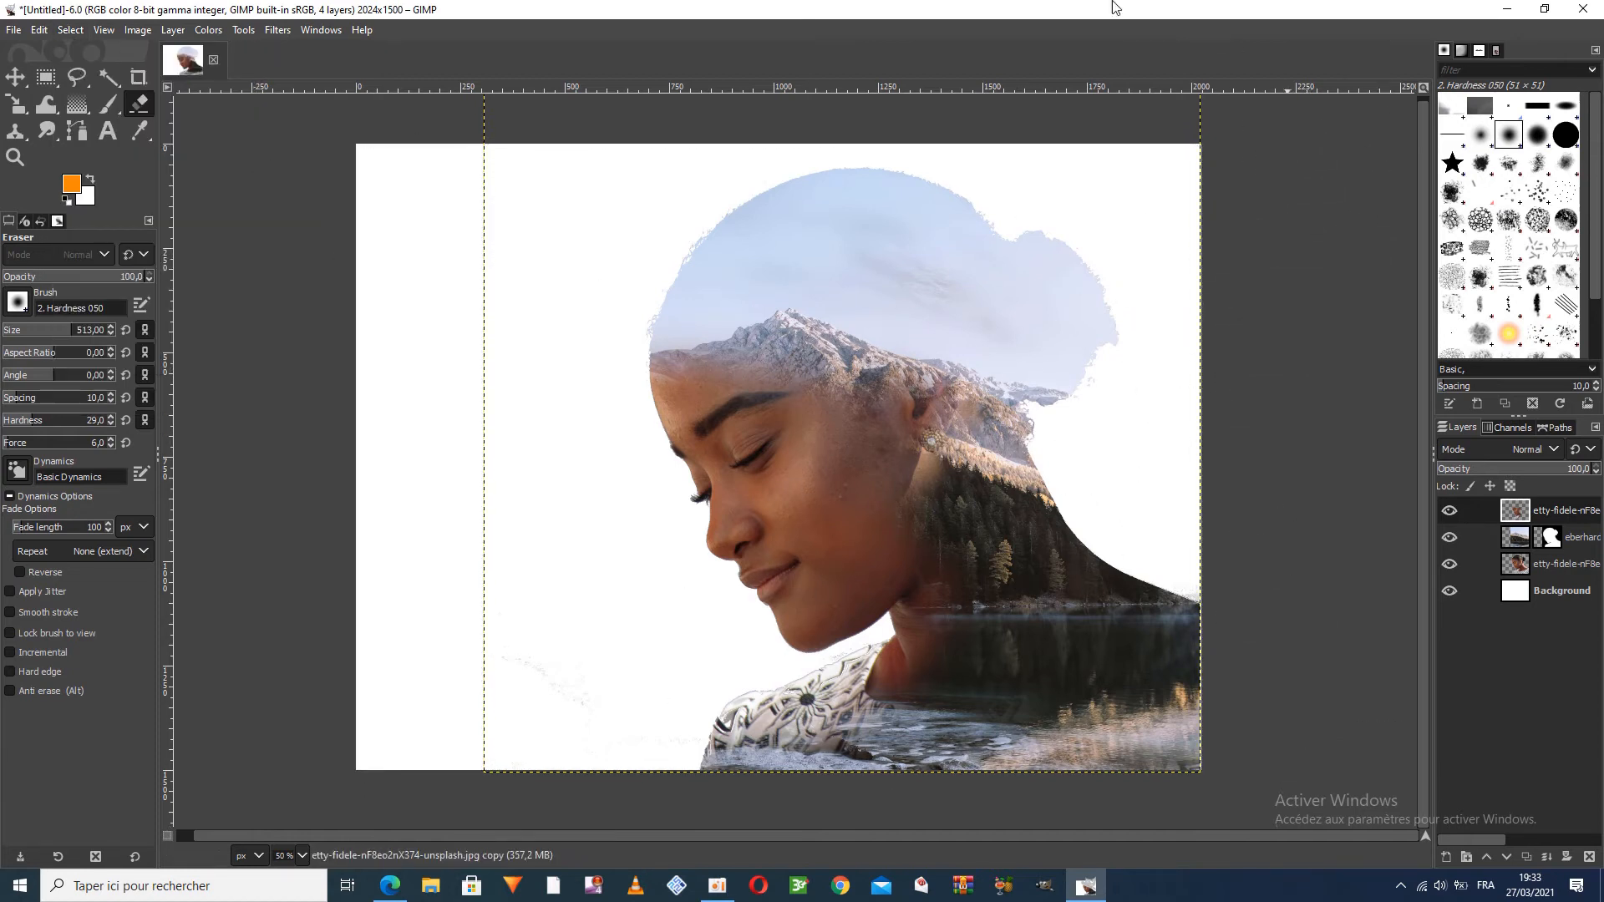
double_click(793, 11)
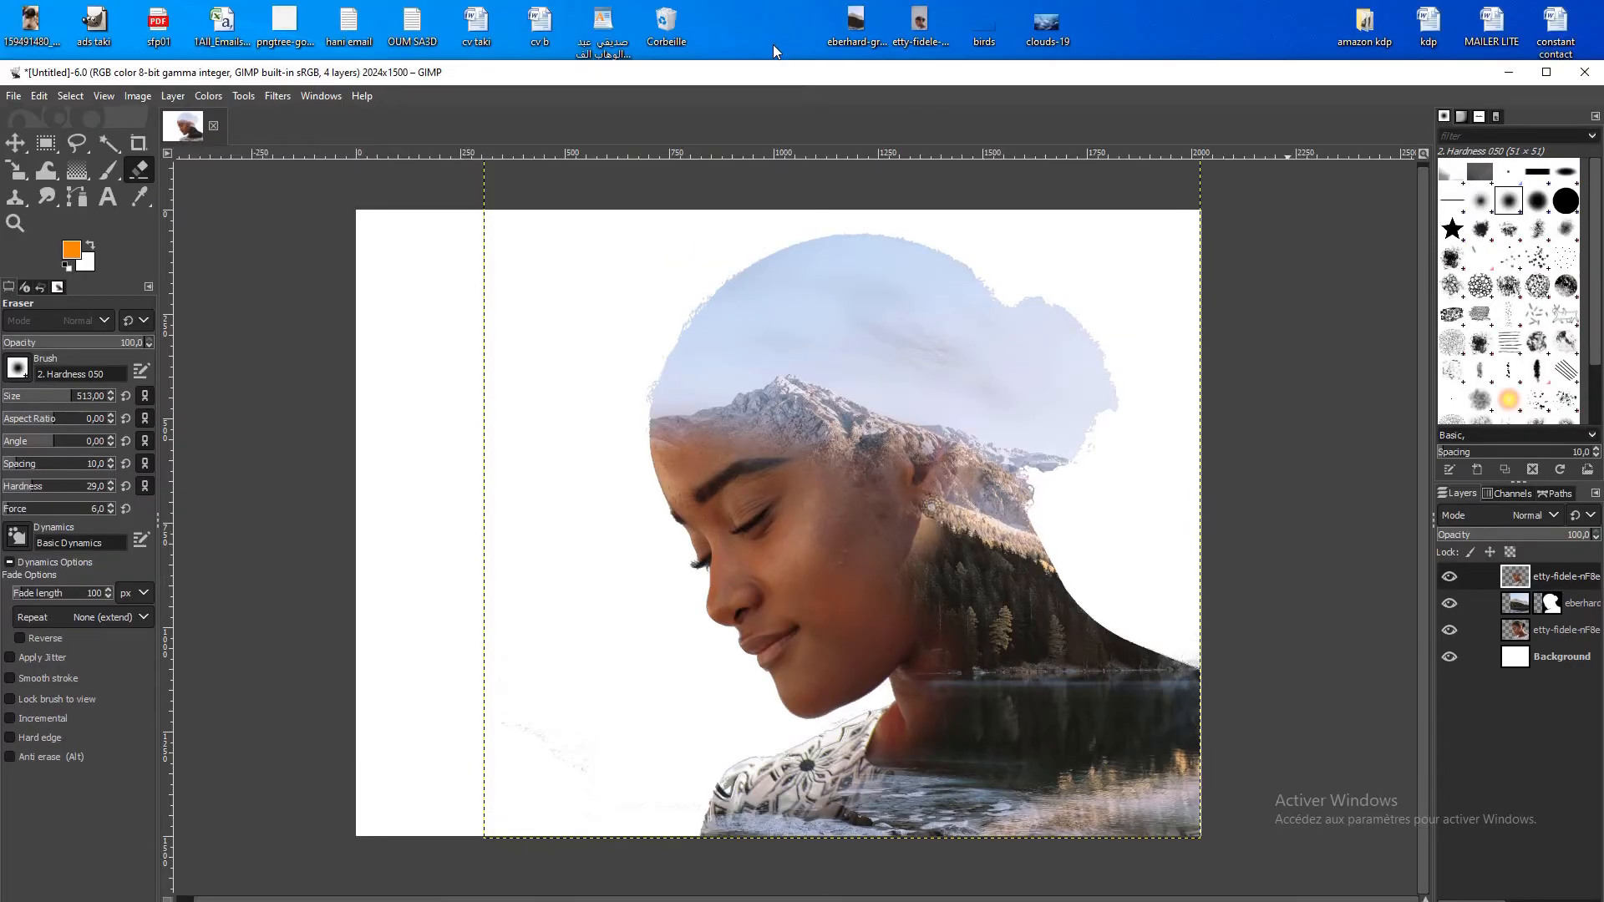
double_click(784, 74)
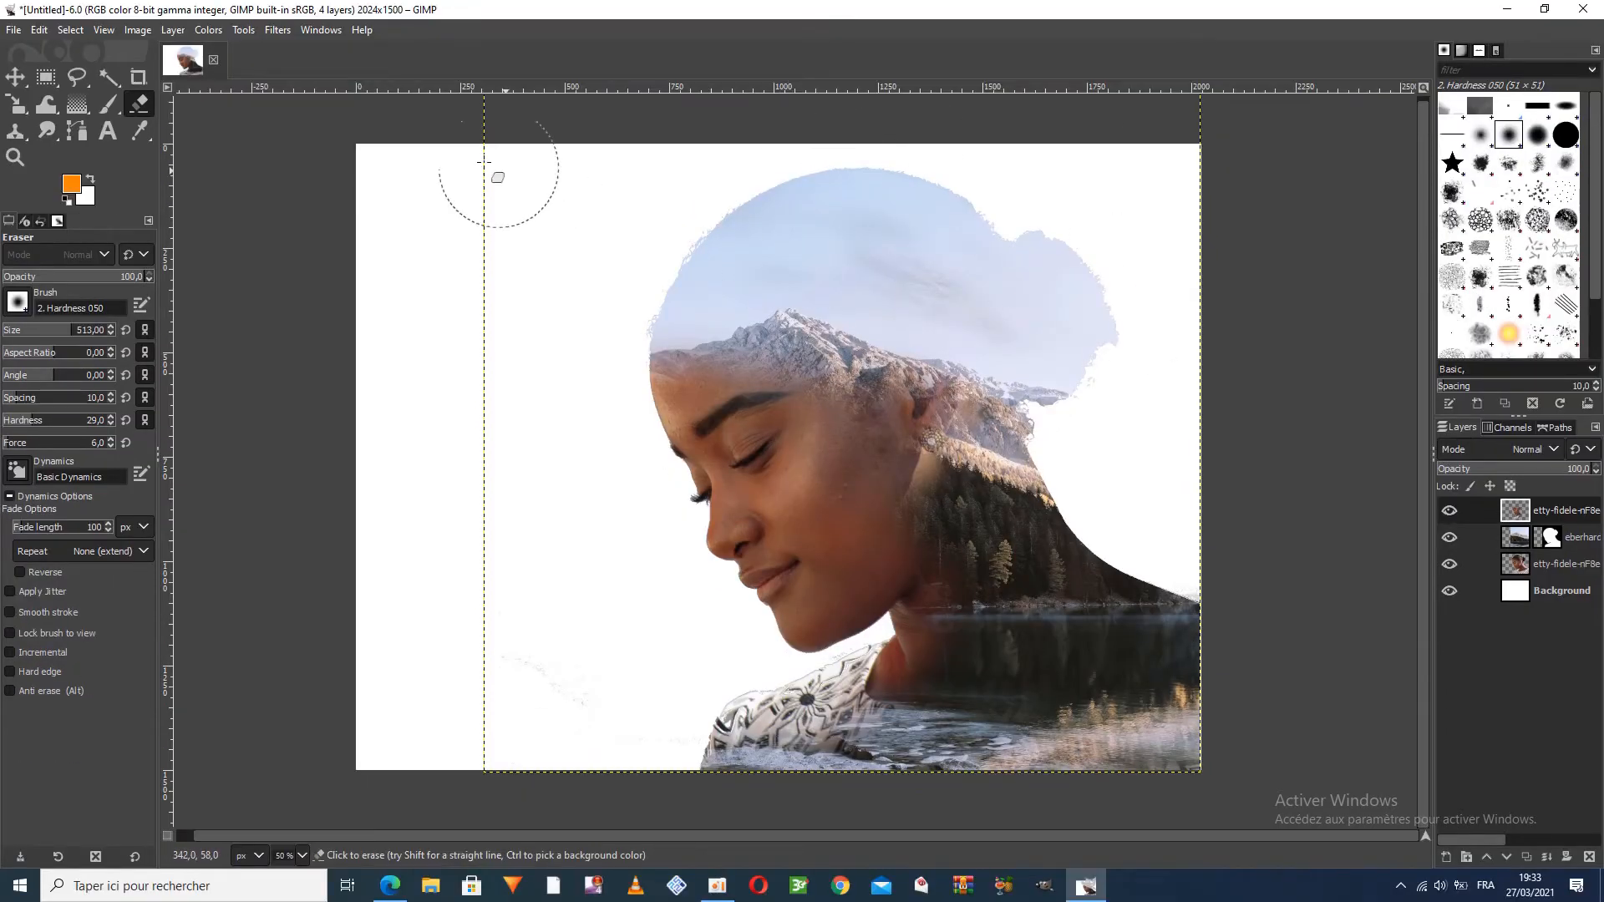
Sample the pale blue of the mountain photo's sky as the foreground color and fill the Background layer with it
click(138, 134)
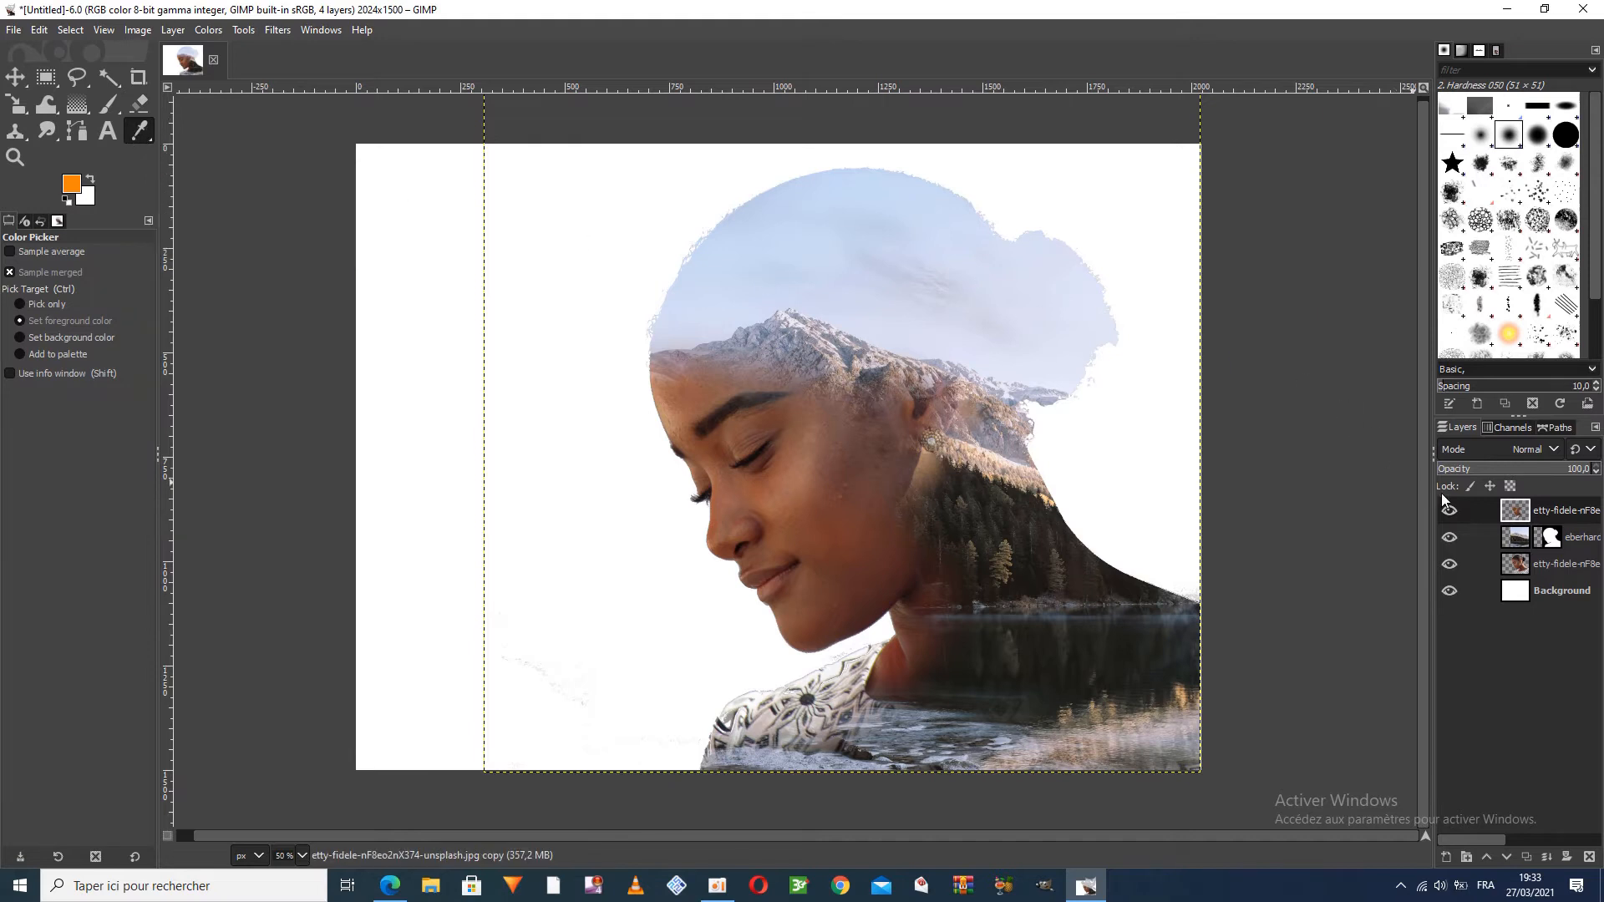
click(1518, 538)
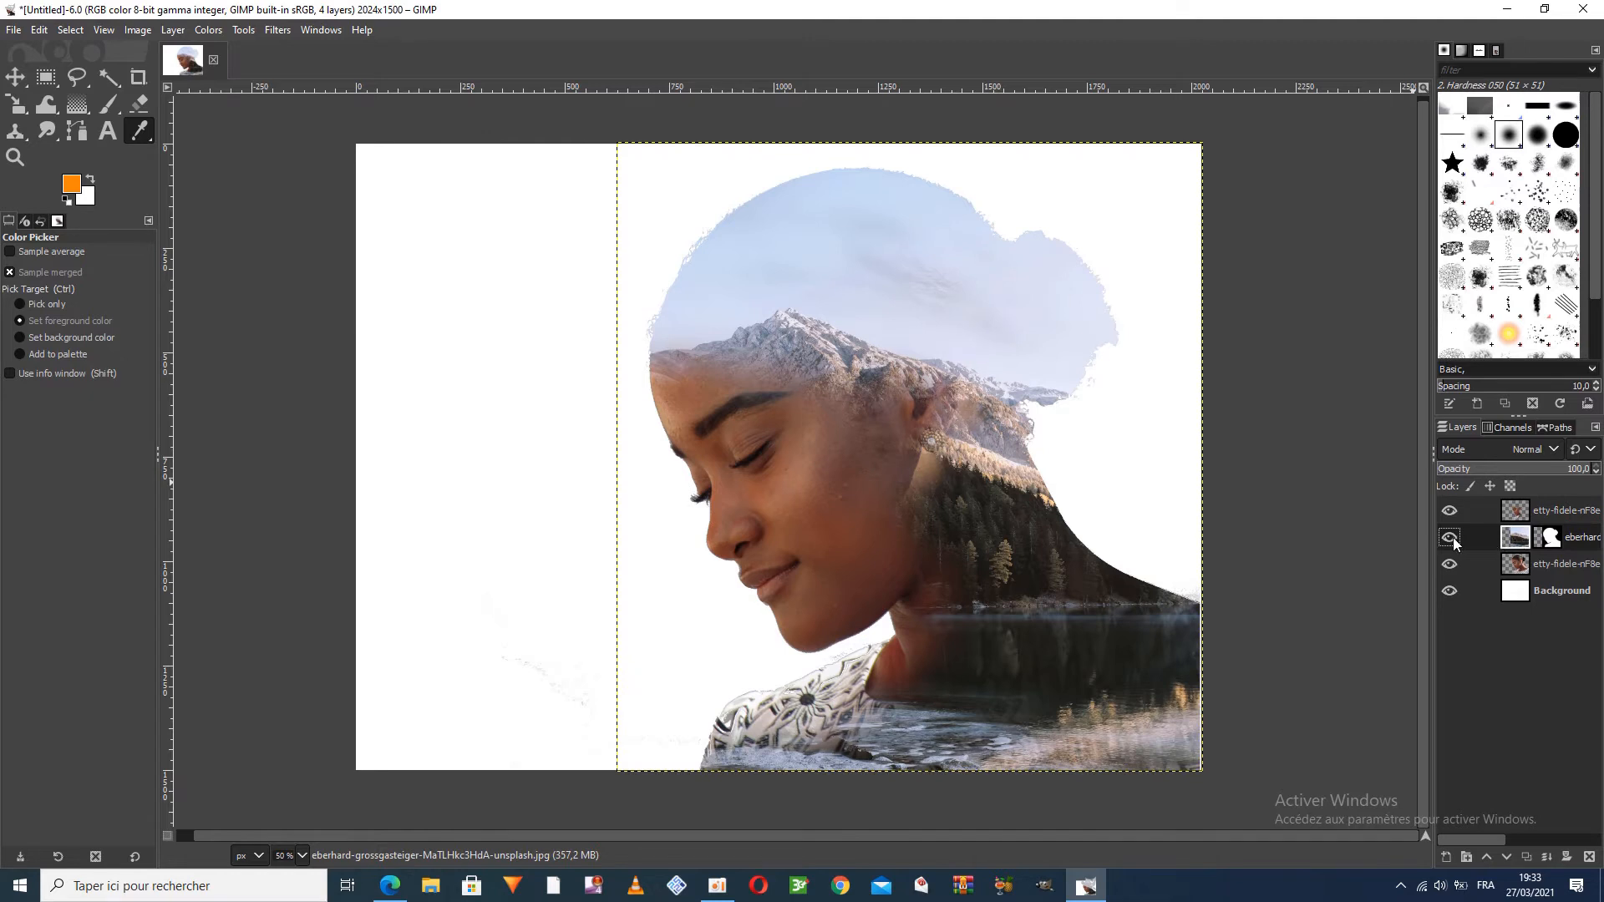
click(1511, 538)
click(1534, 594)
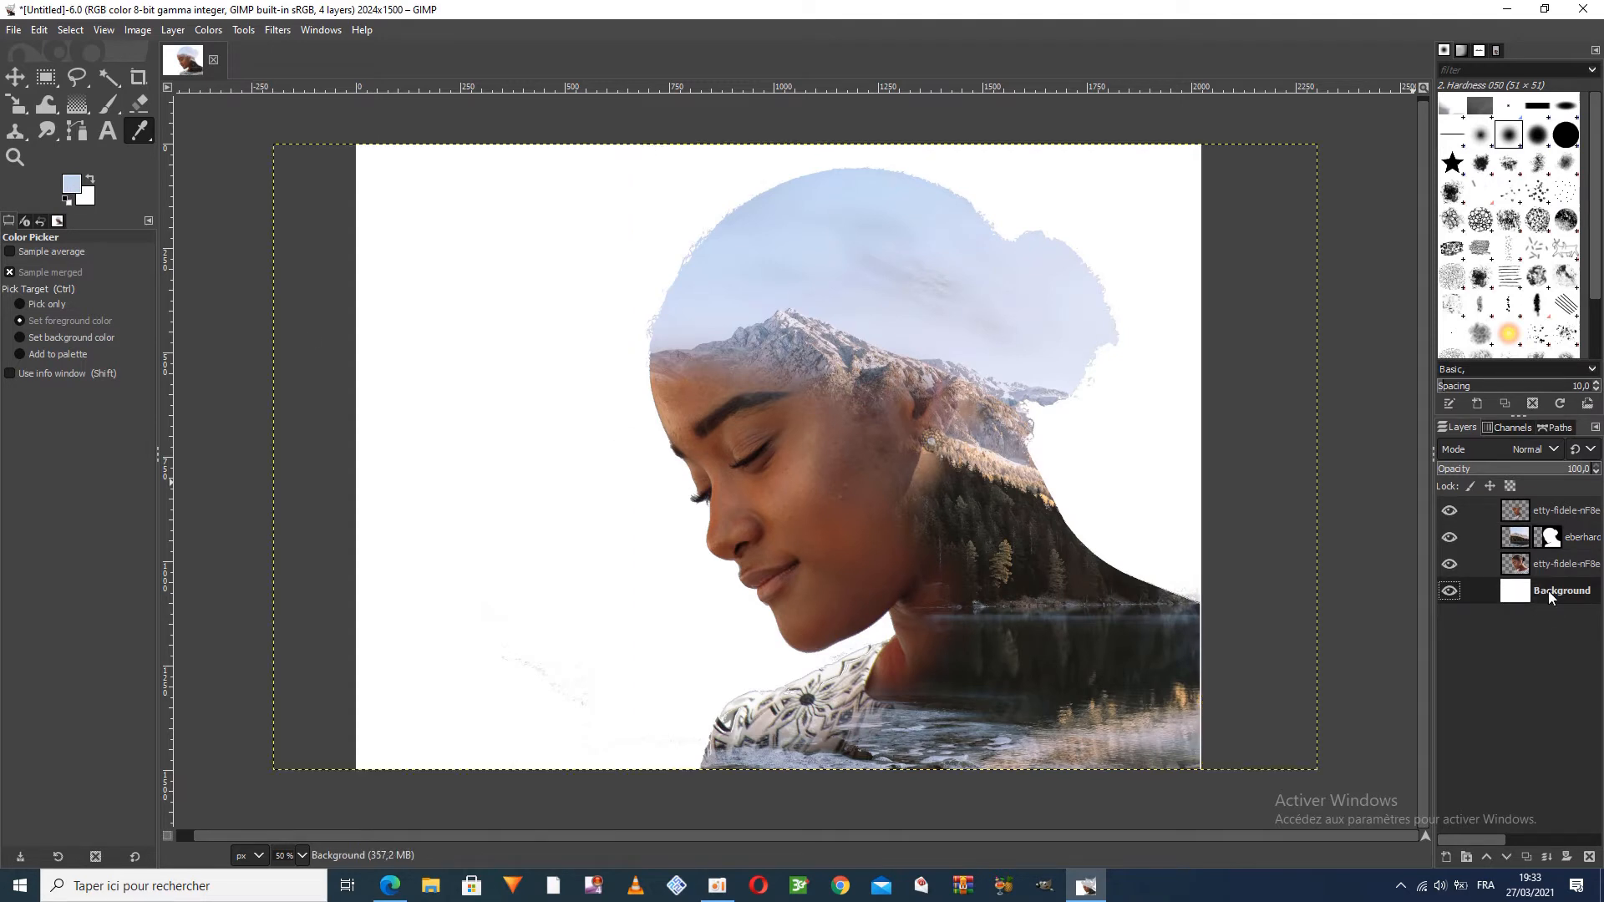
click(38, 30)
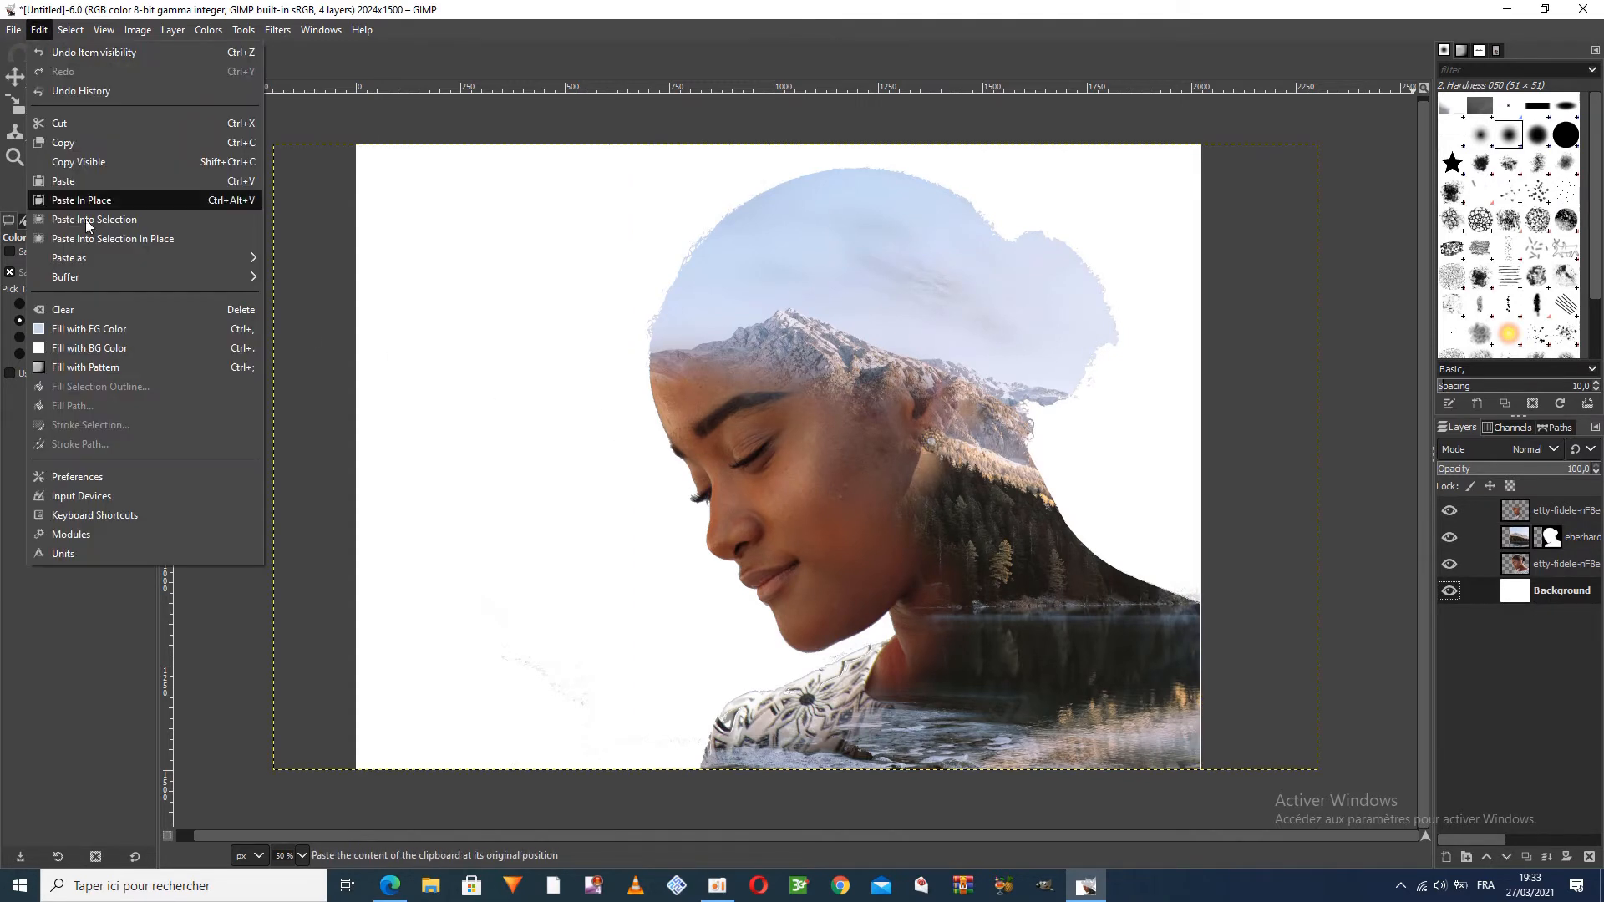
click(170, 331)
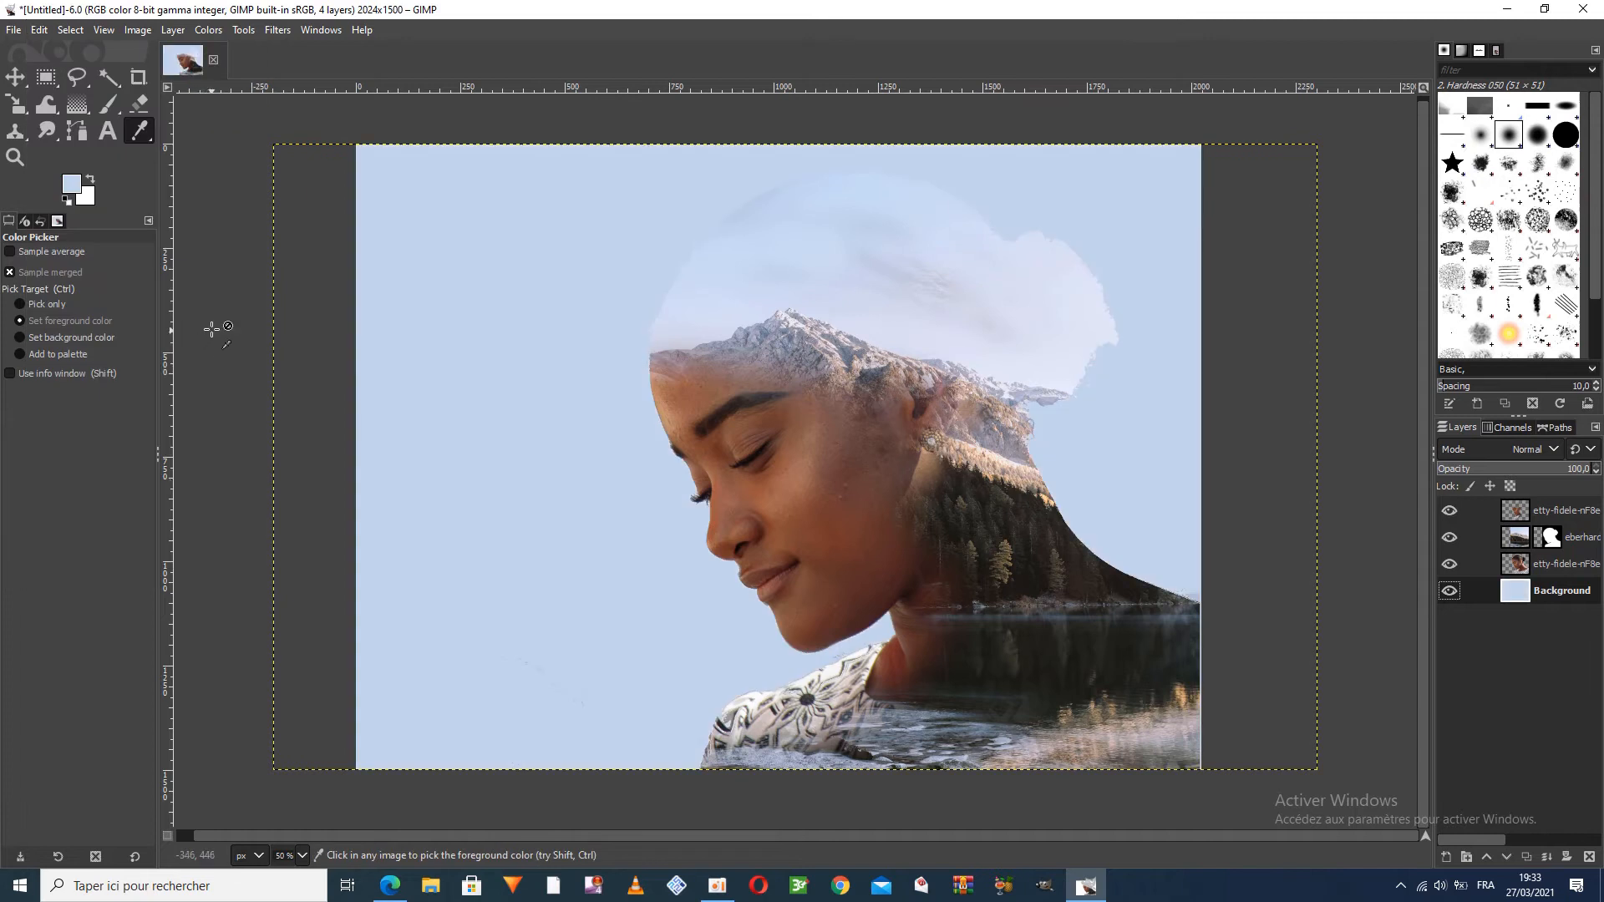
Clear any selection and add the clouds-19 image from the desktop as a new layer directly above the Background
click(70, 32)
click(71, 55)
click(71, 31)
click(81, 72)
double_click(925, 12)
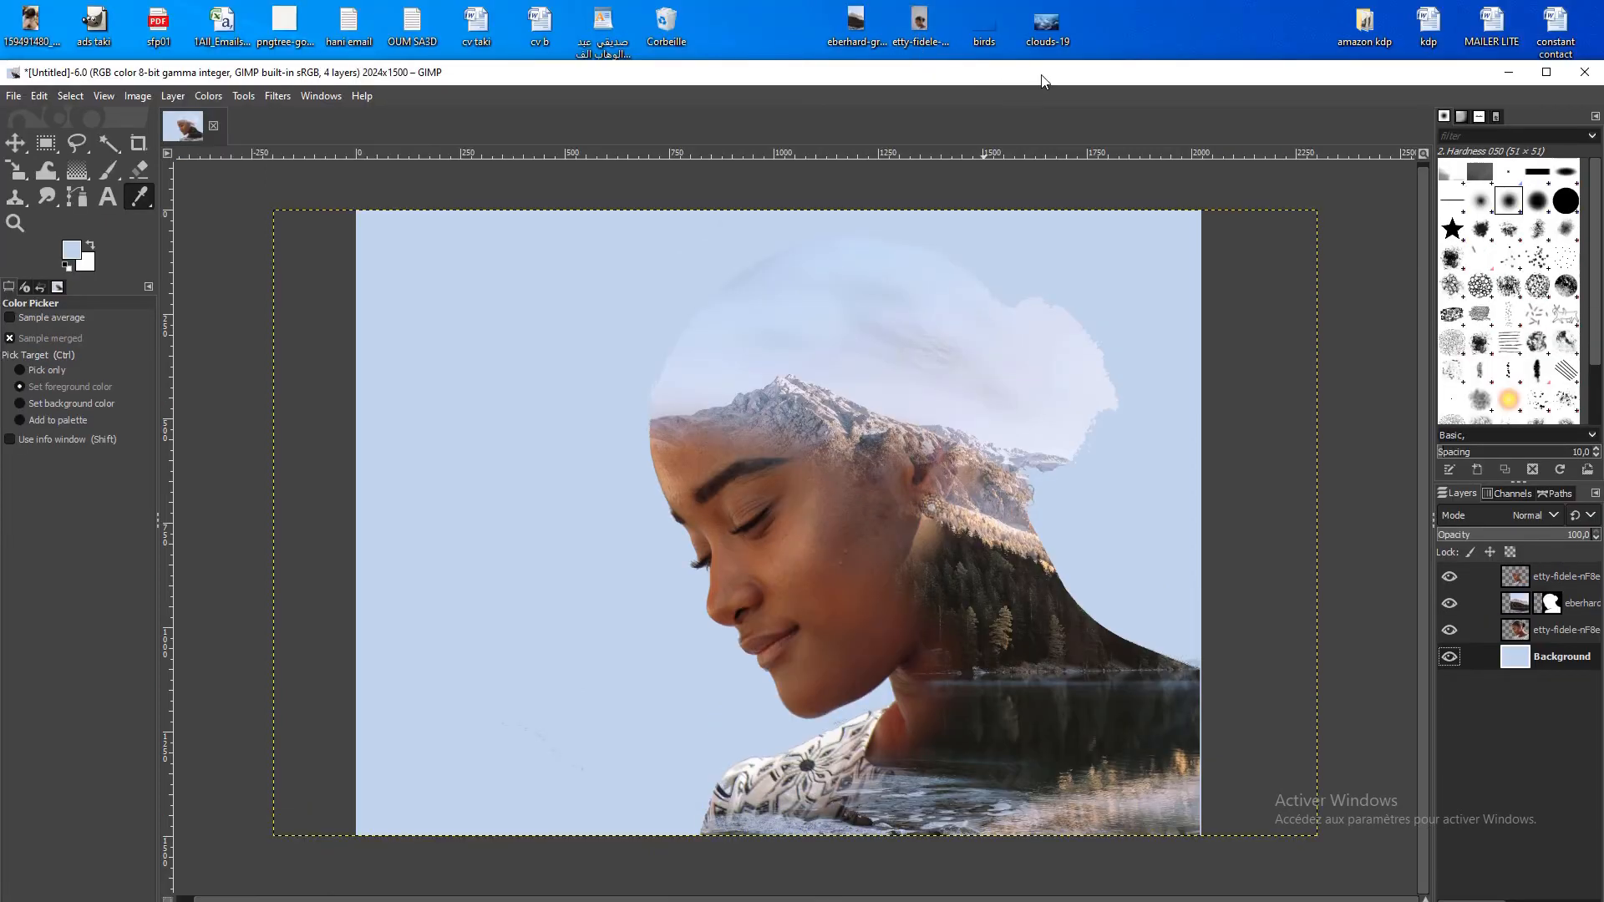
drag(1046, 27, 998, 102)
double_click(920, 79)
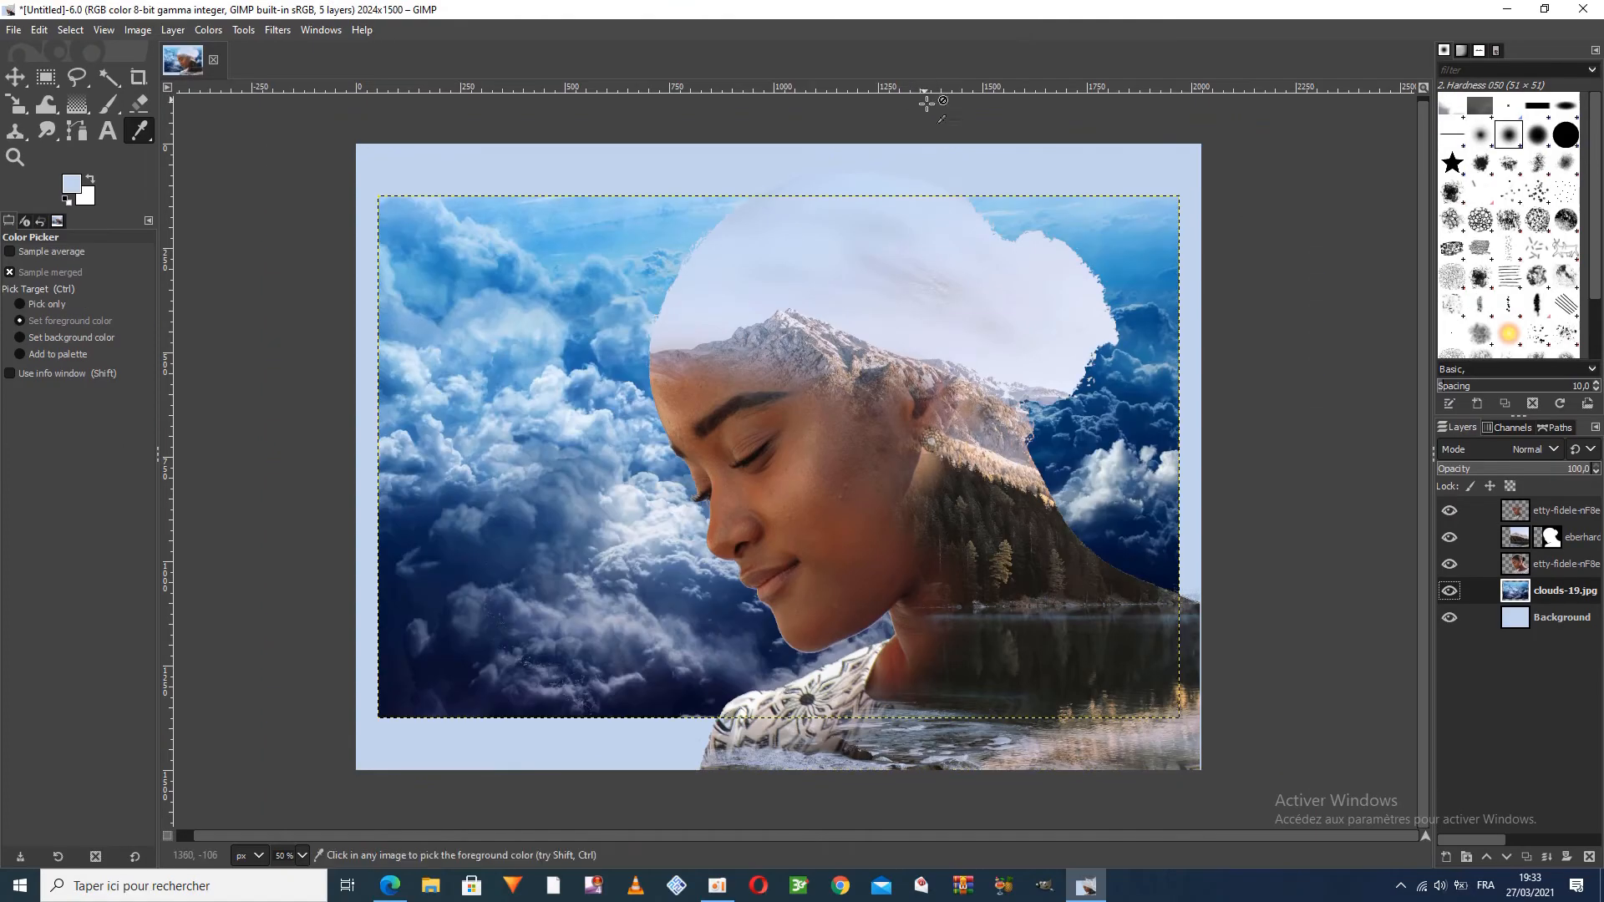
Move the clouds layer into the canvas's top-left corner and make sure nothing stays selected
click(17, 77)
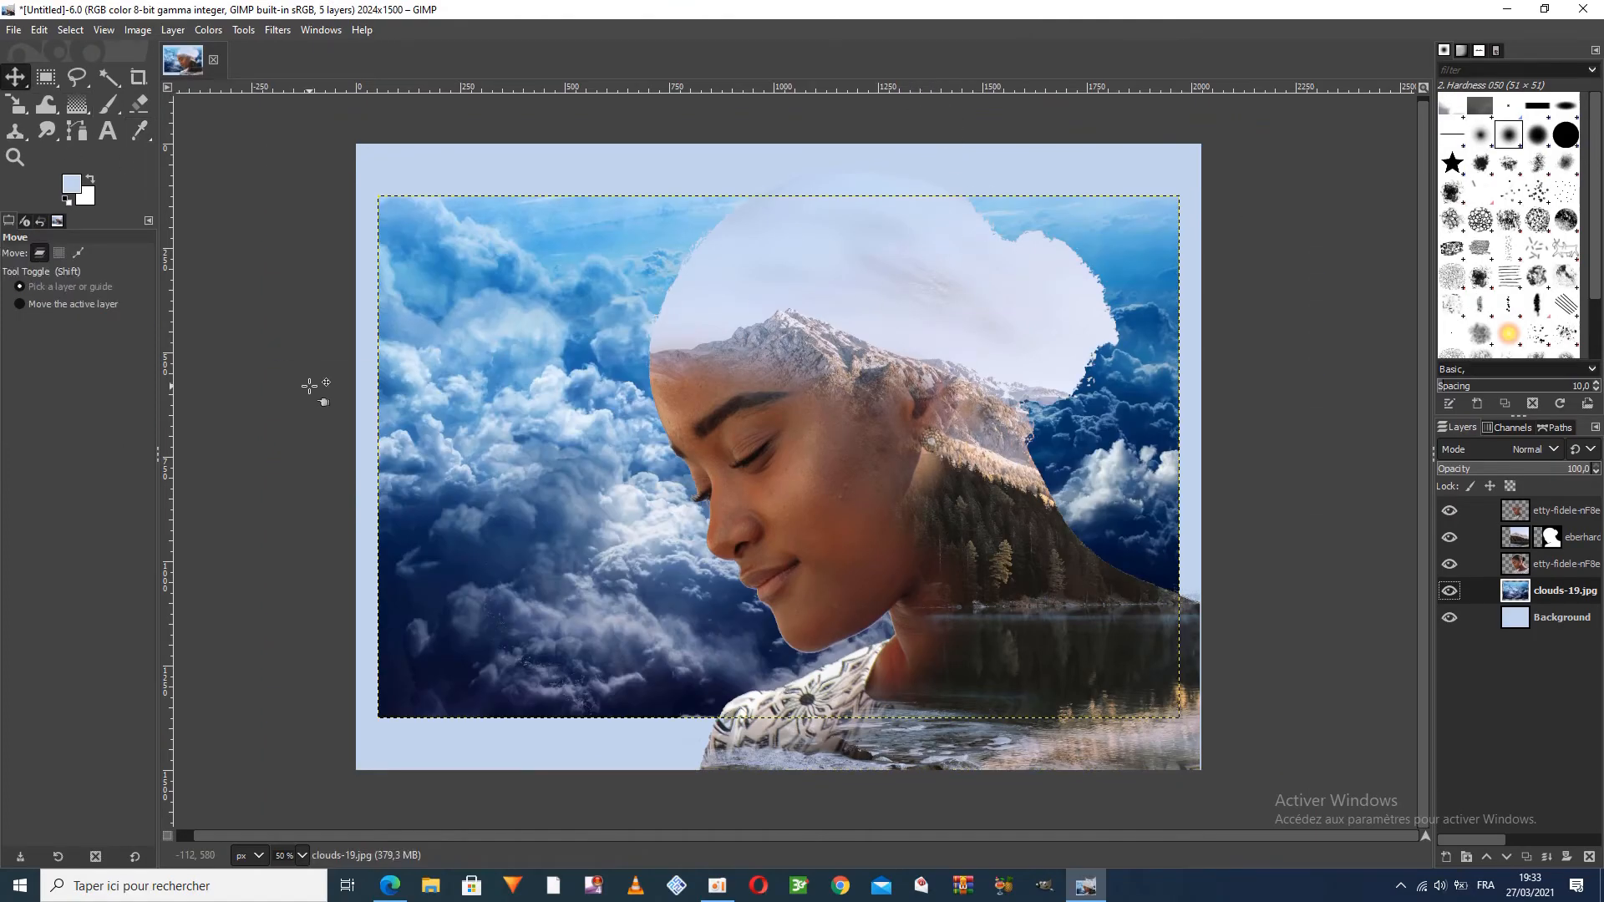
drag(491, 527, 450, 422)
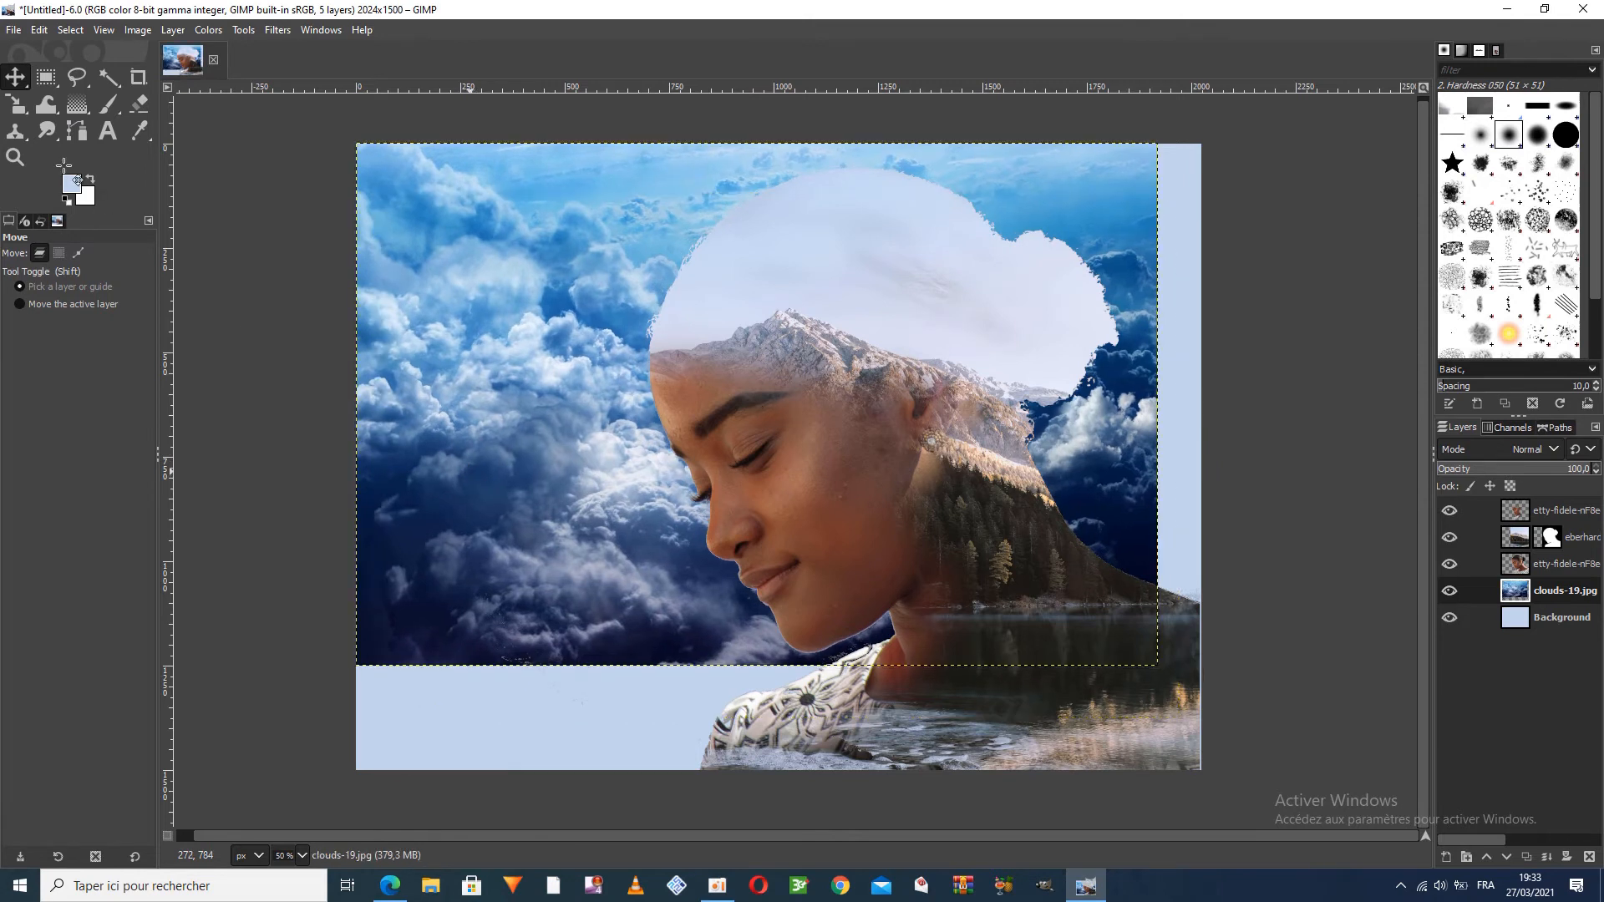
click(70, 30)
click(83, 52)
click(71, 29)
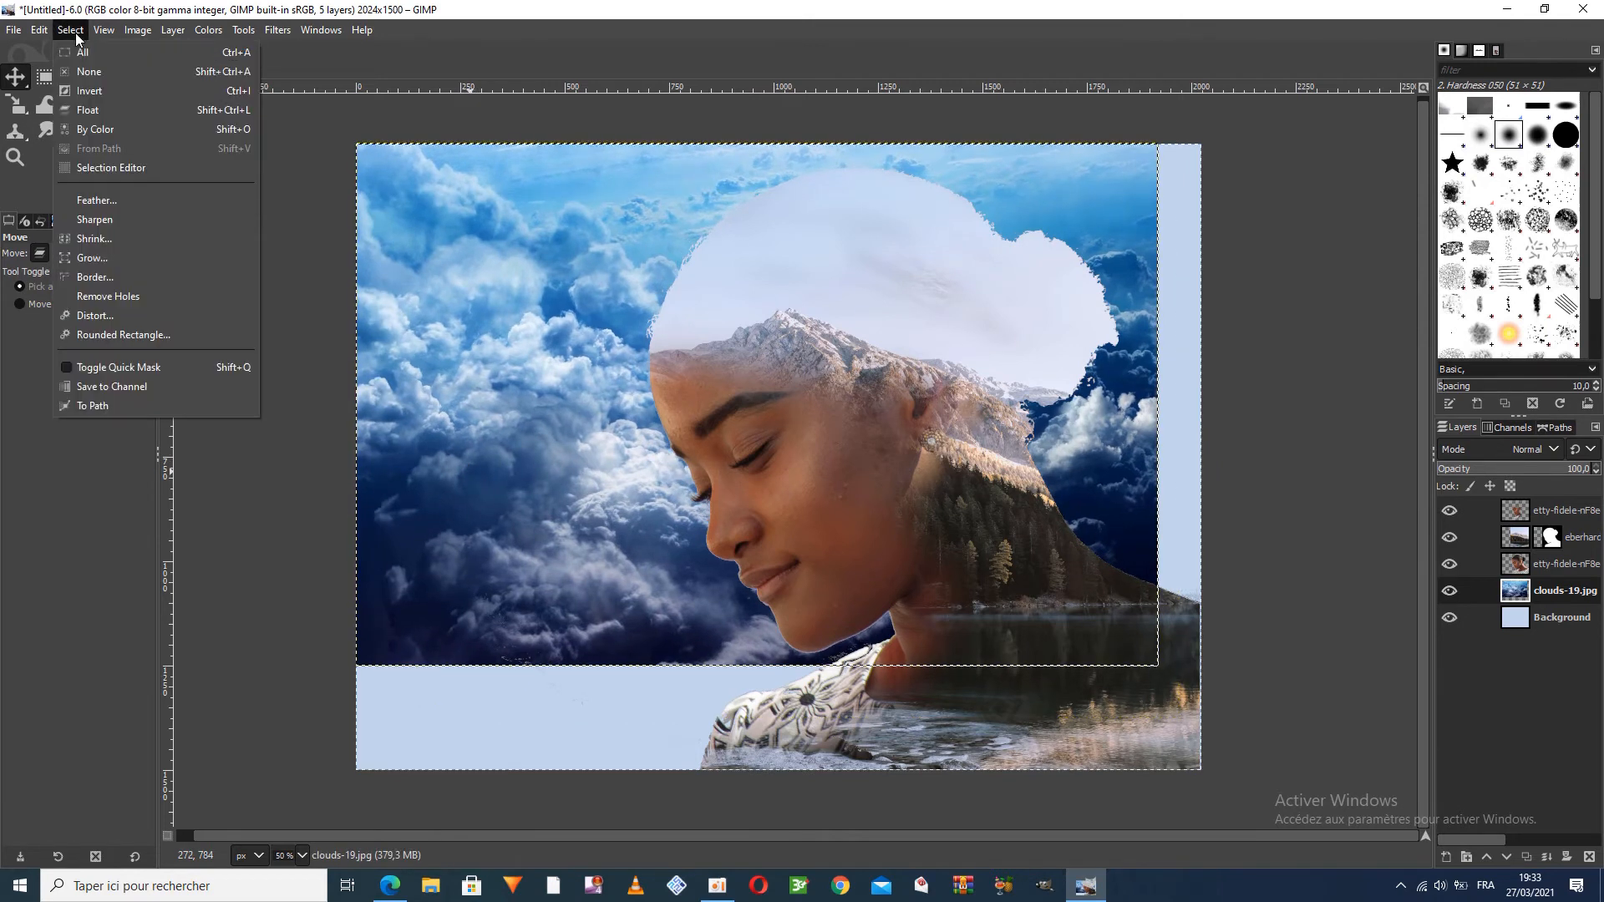
click(84, 71)
Scale the clouds layer to 2032 × 524 px so it spans the canvas width as a band along the top
click(15, 111)
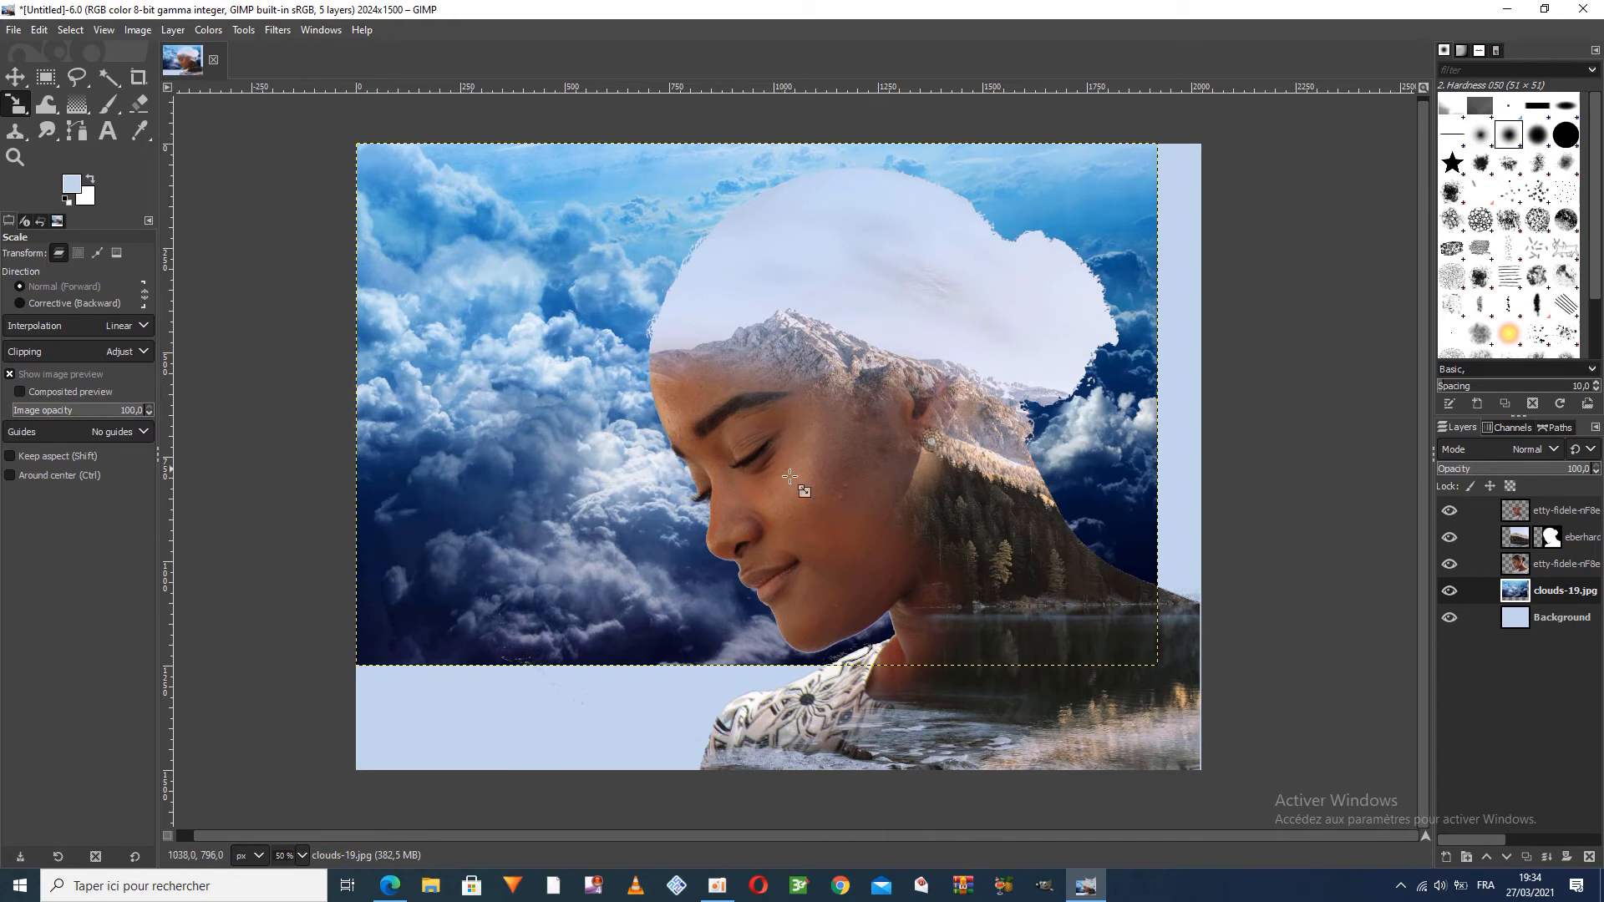
drag(689, 635, 688, 331)
drag(1158, 252, 1201, 253)
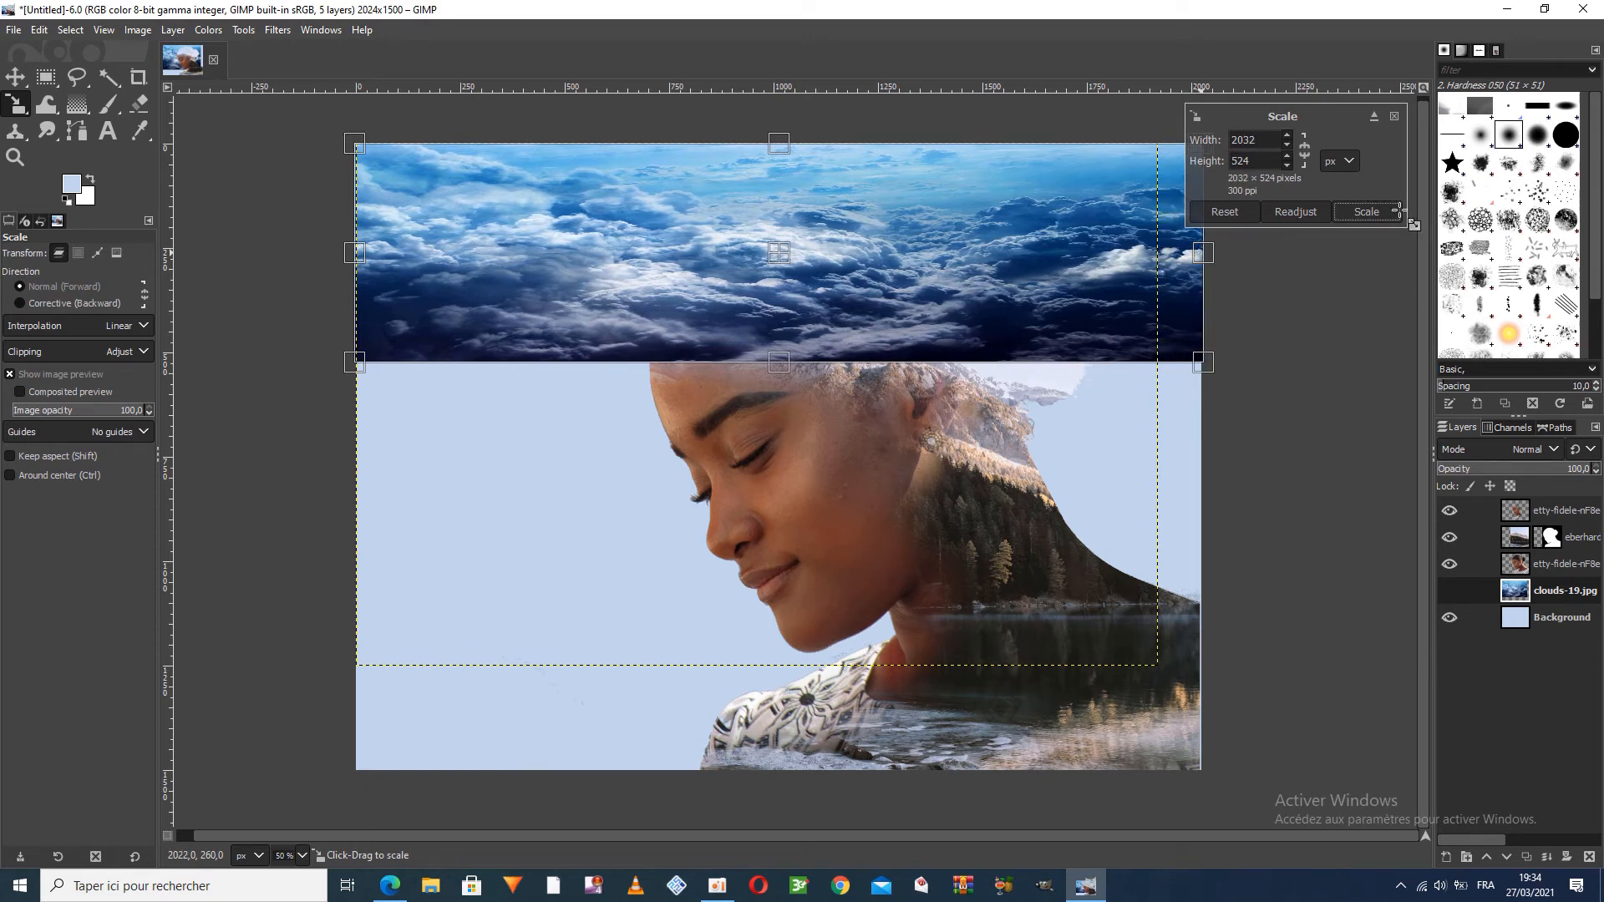
click(1366, 211)
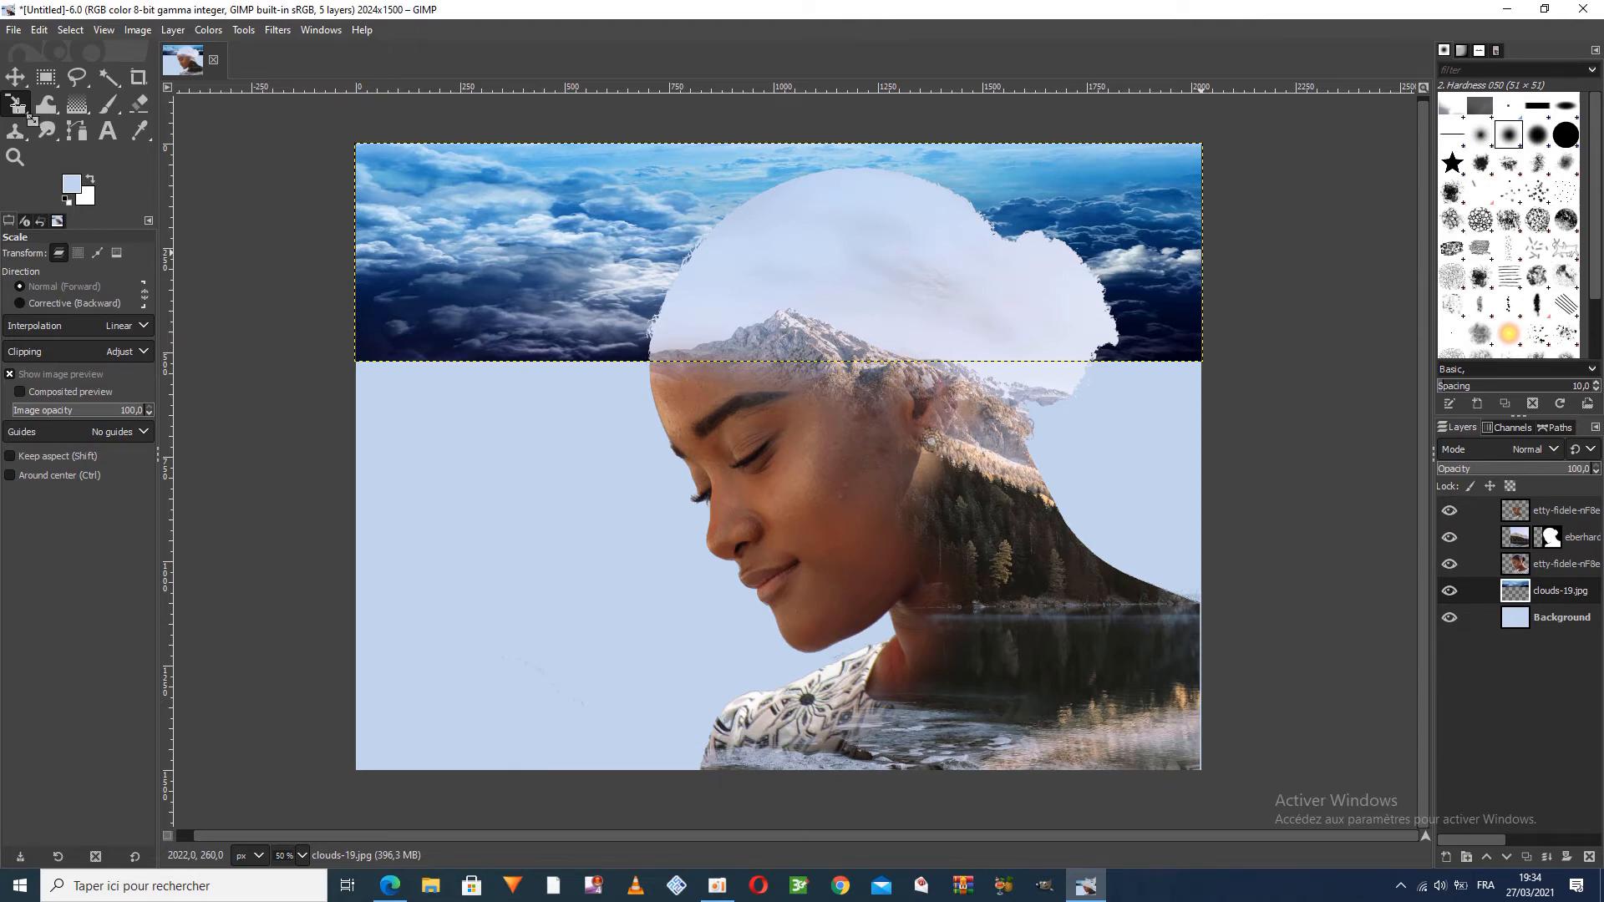
Flip the clouds layer vertically so its dark part lies along the canvas's top edge
click(19, 106)
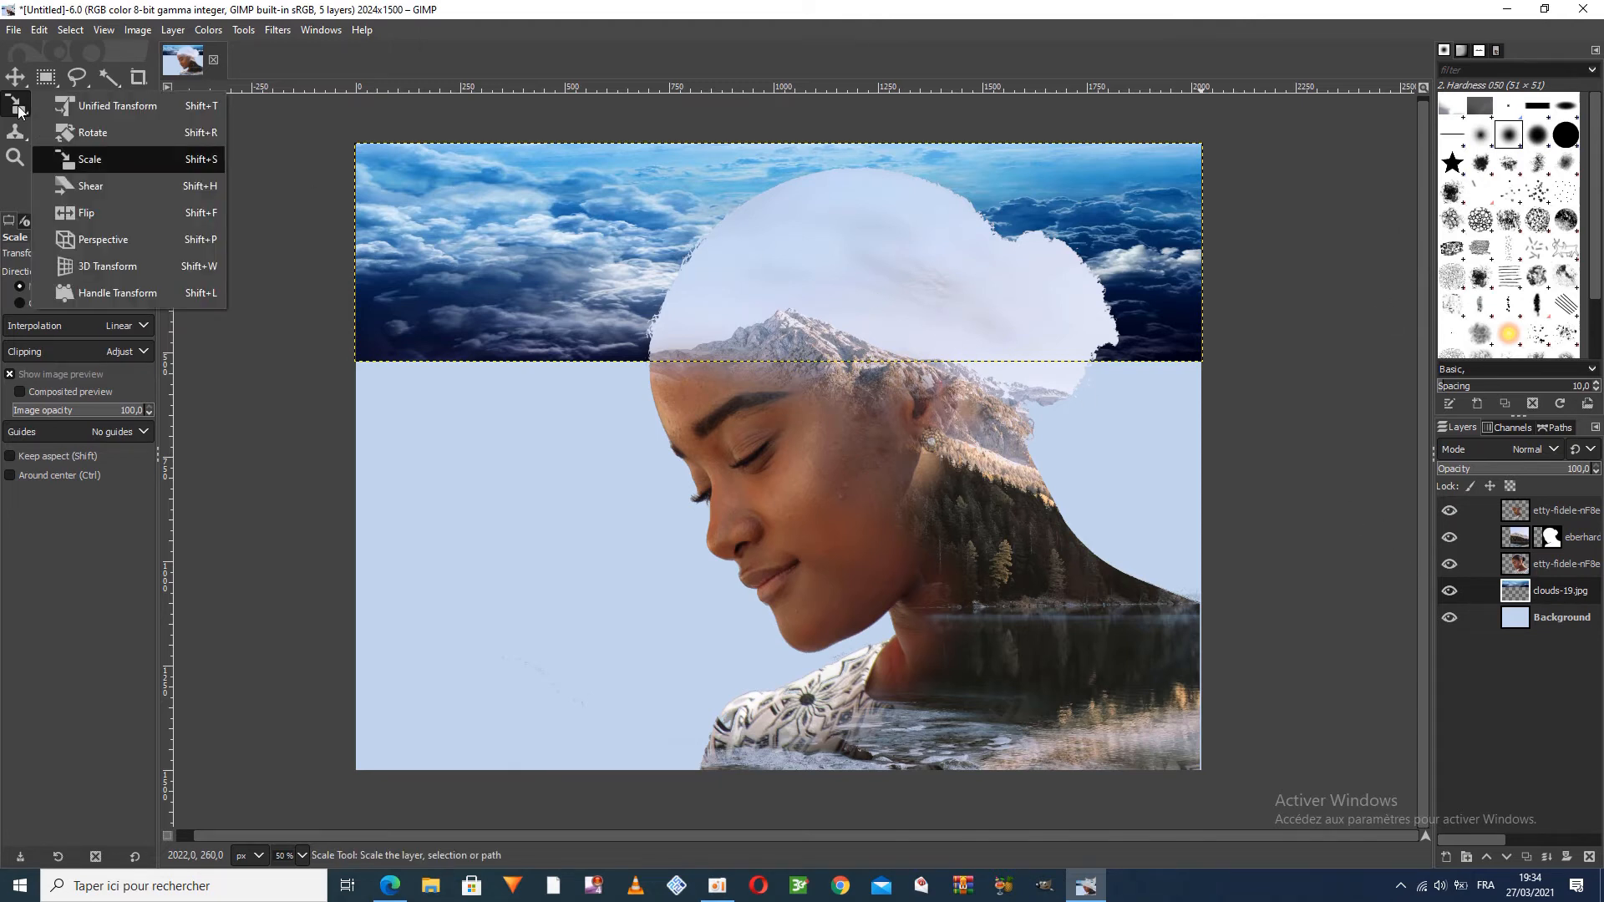
click(209, 212)
click(54, 306)
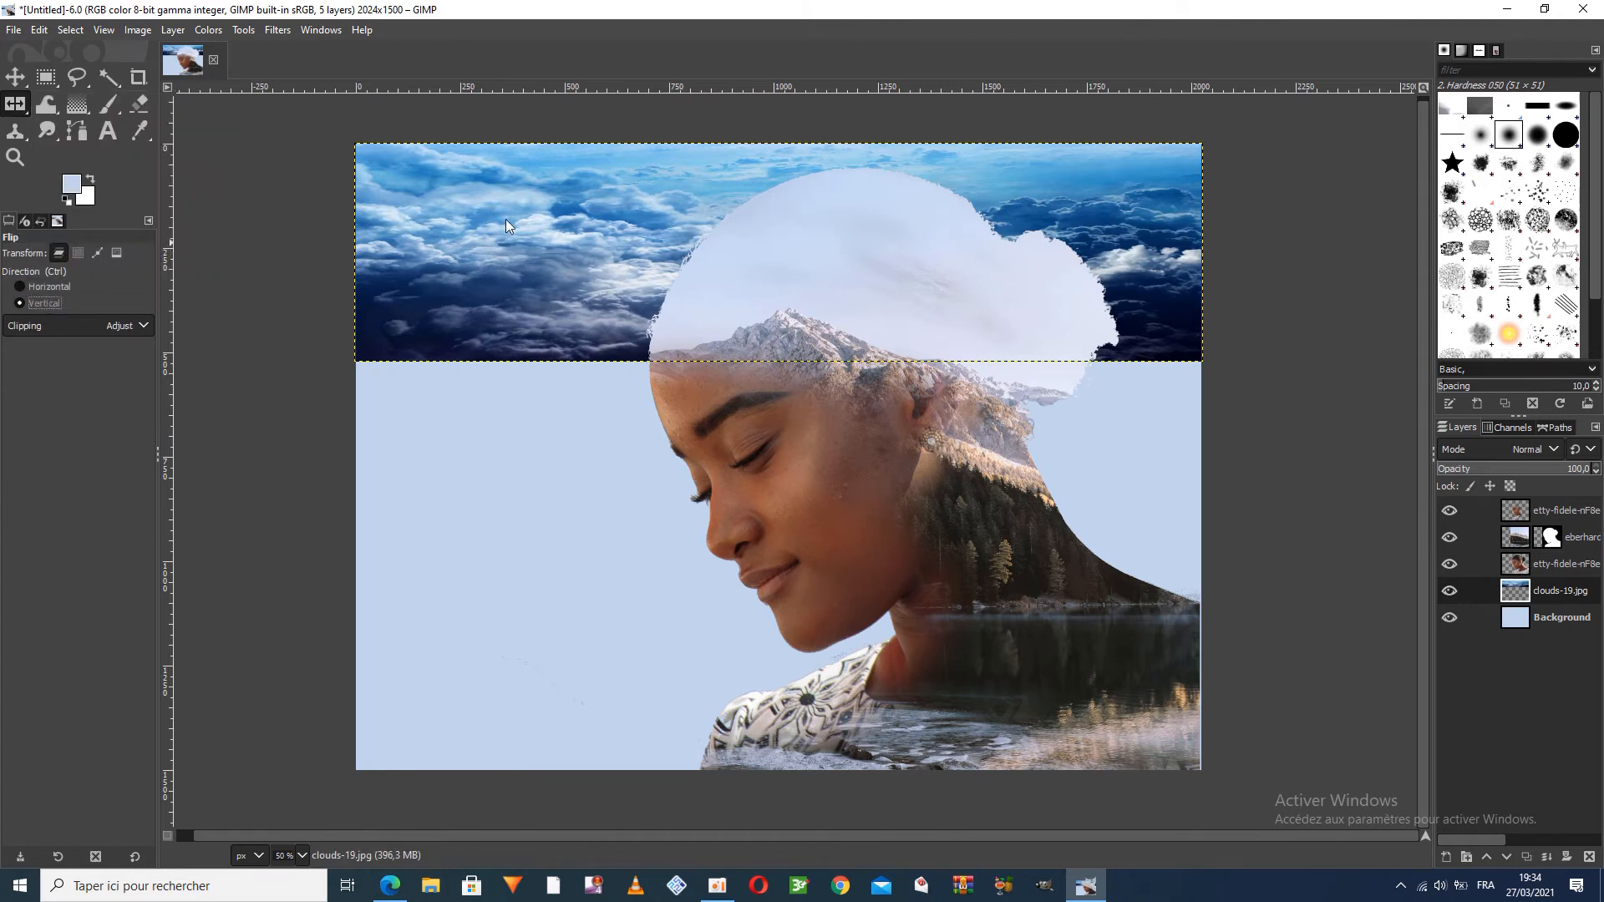
click(549, 217)
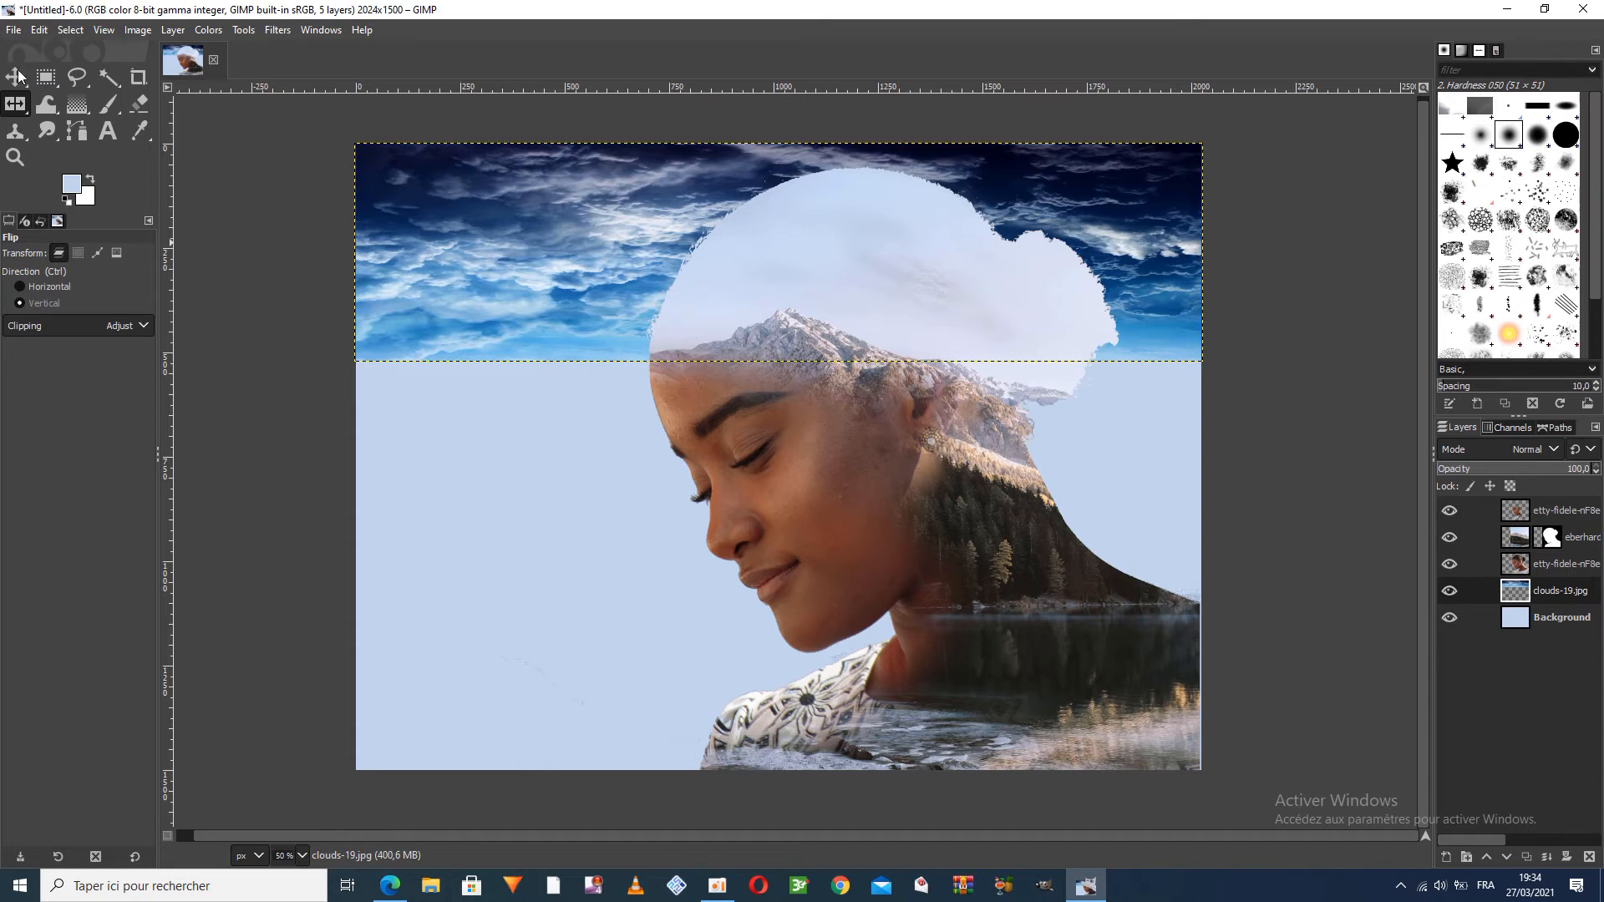
Clear the selection and shift the clouds layer straight up so part of it extends past the canvas's top edge
click(66, 31)
click(67, 52)
click(71, 30)
click(80, 70)
click(21, 78)
drag(509, 251, 509, 202)
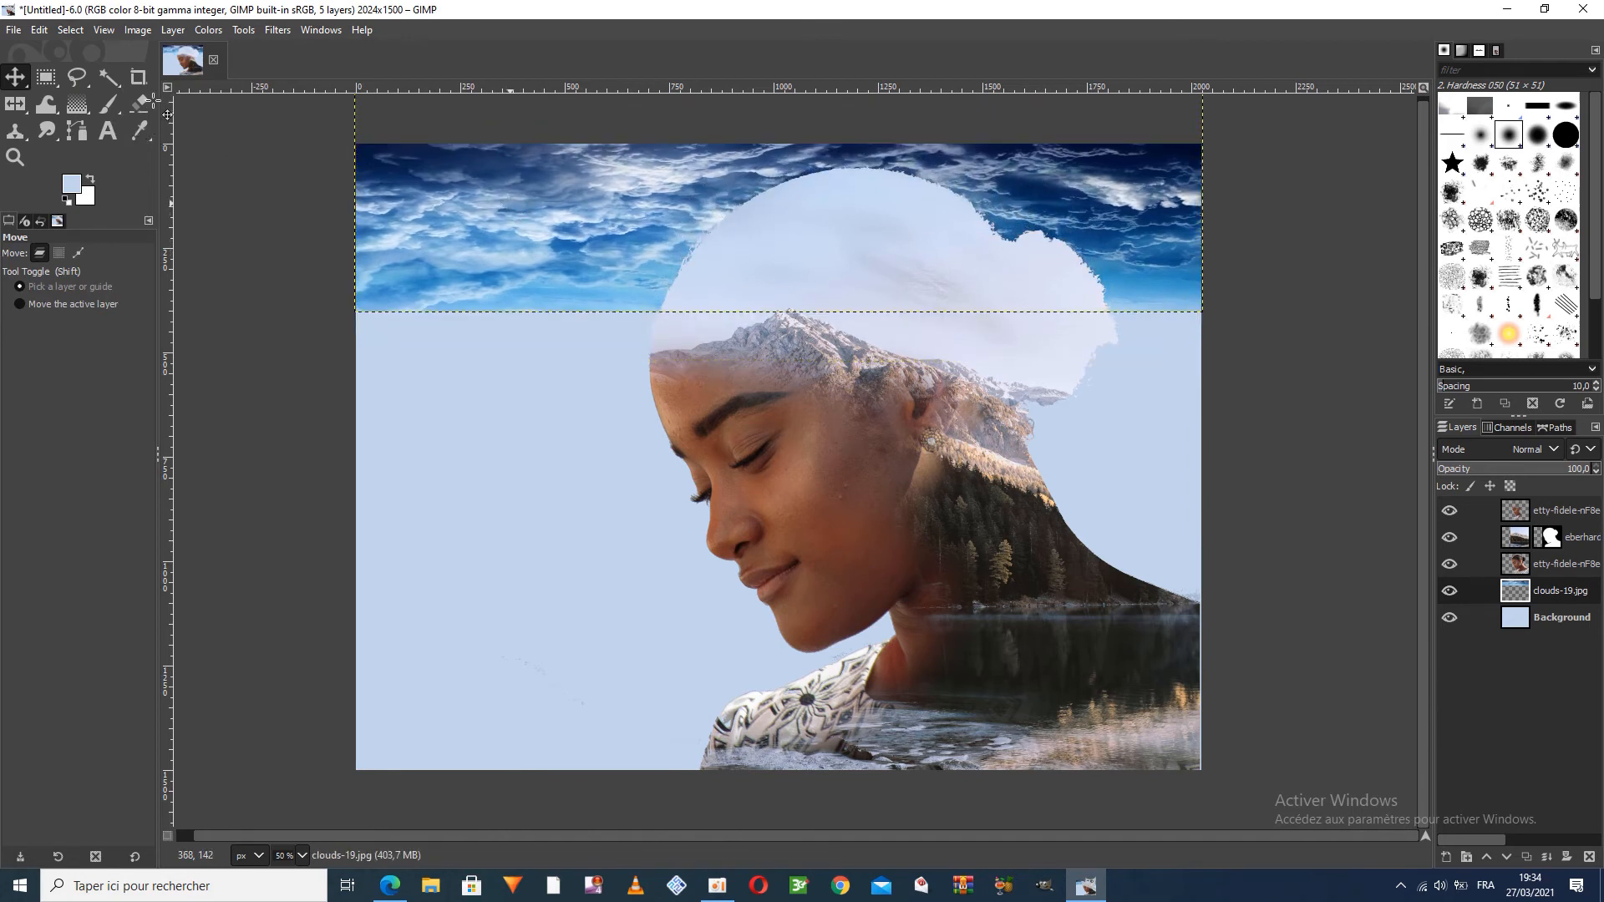
With nothing selected, fade the clouds layer's lower edge into the pale blue background using a soft 513 px Eraser
click(69, 31)
click(73, 52)
click(71, 32)
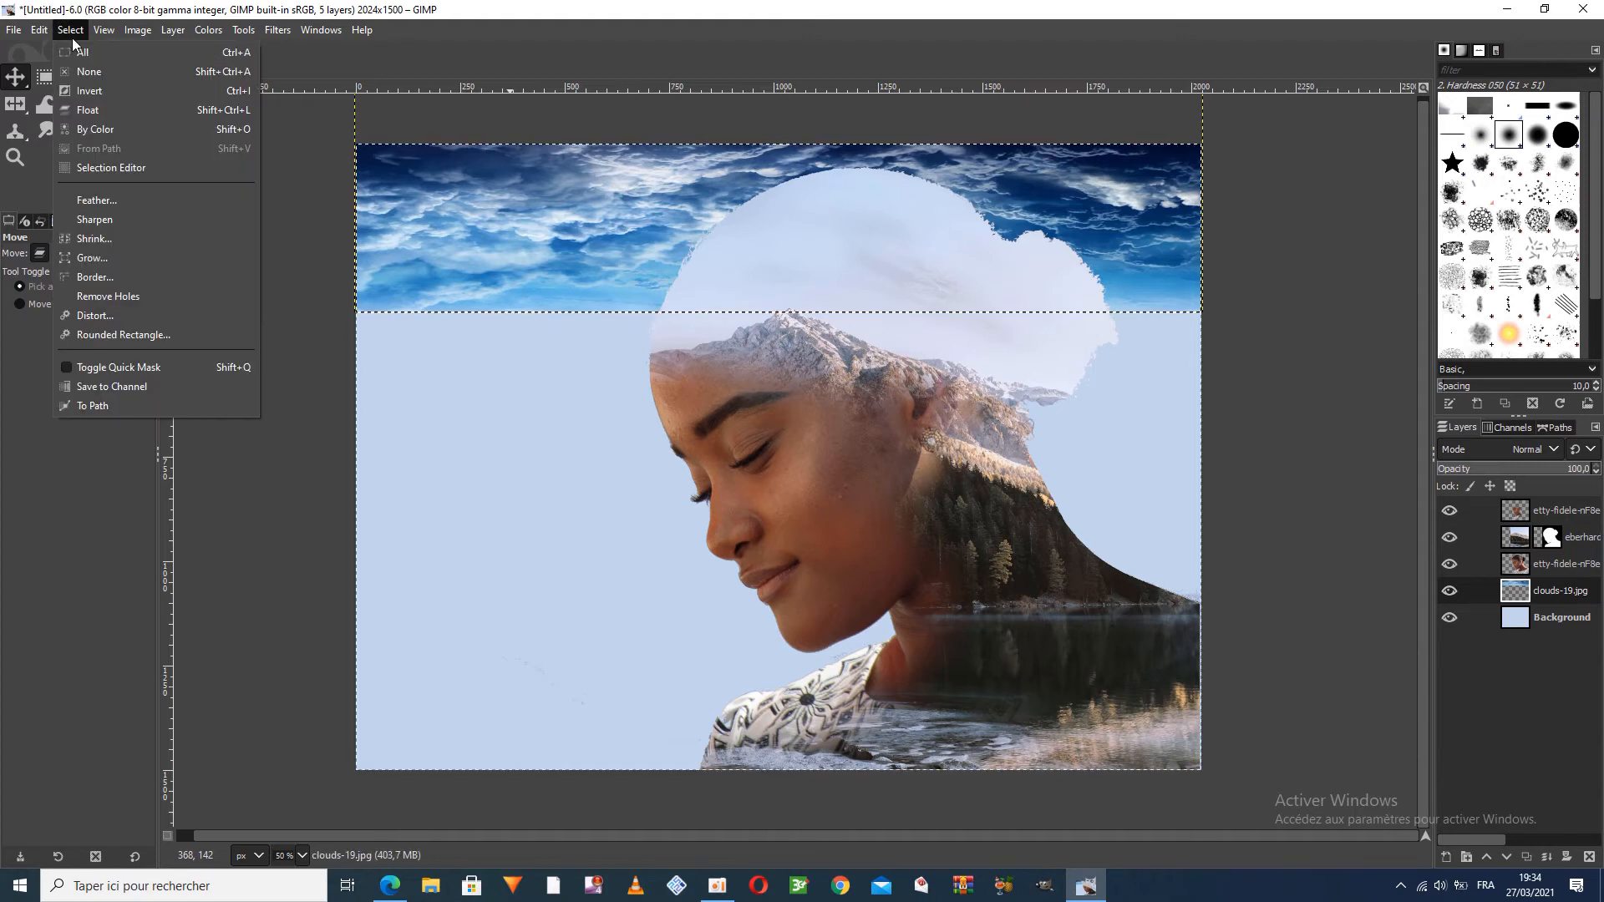
click(87, 72)
click(139, 103)
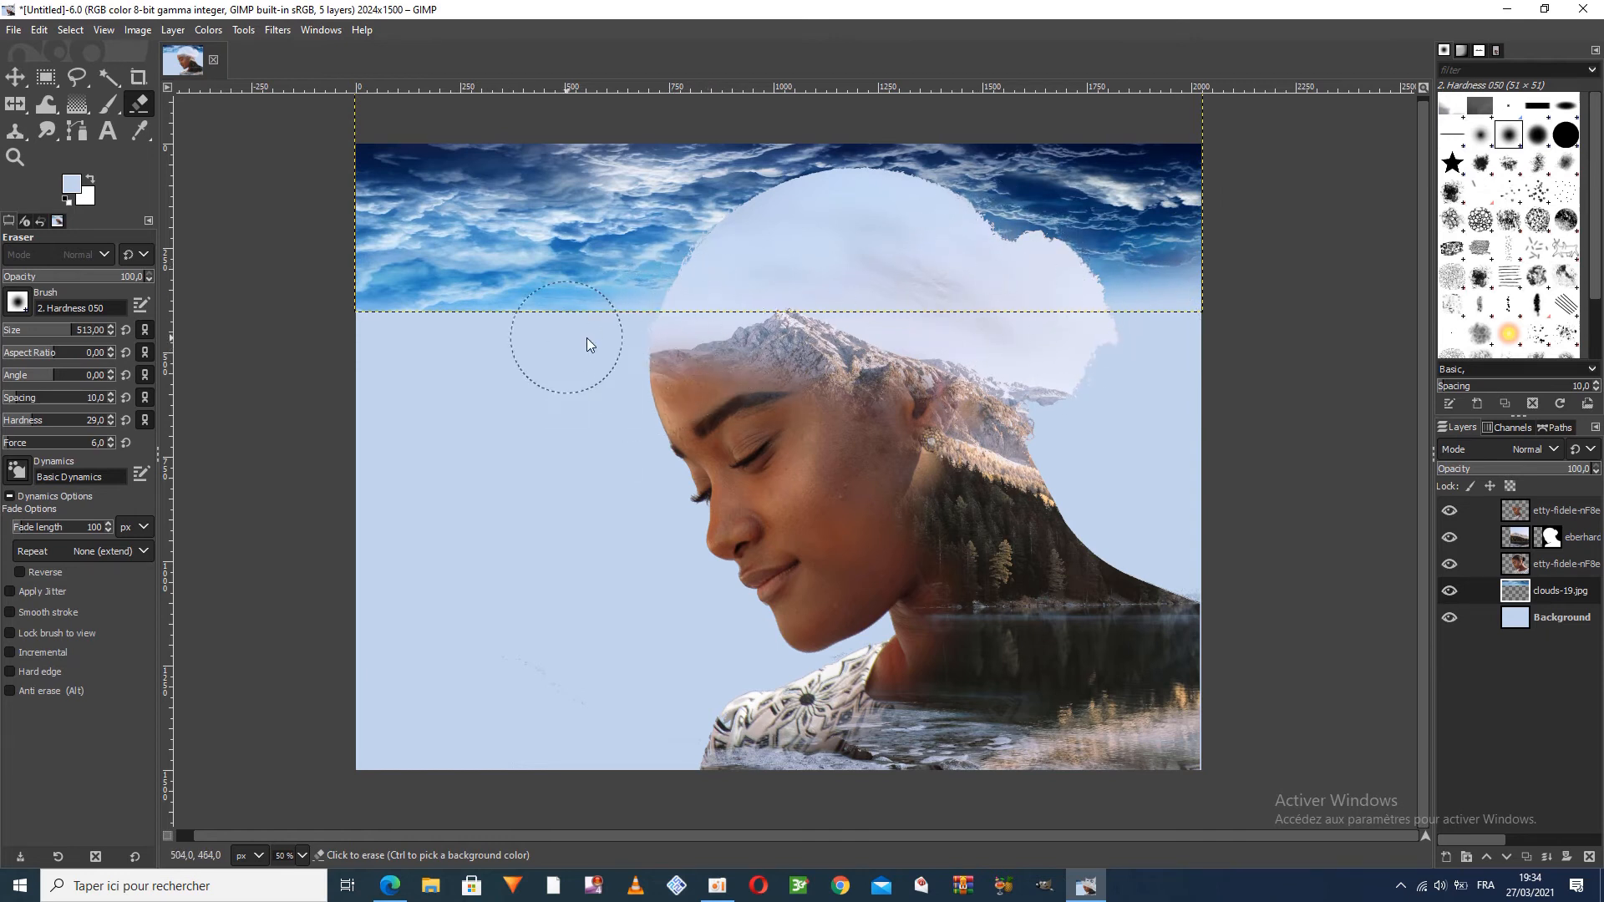
mouse_move(371, 343)
mouse_down()
mouse_move(703, 319)
mouse_move(308, 314)
mouse_move(415, 322)
mouse_up()
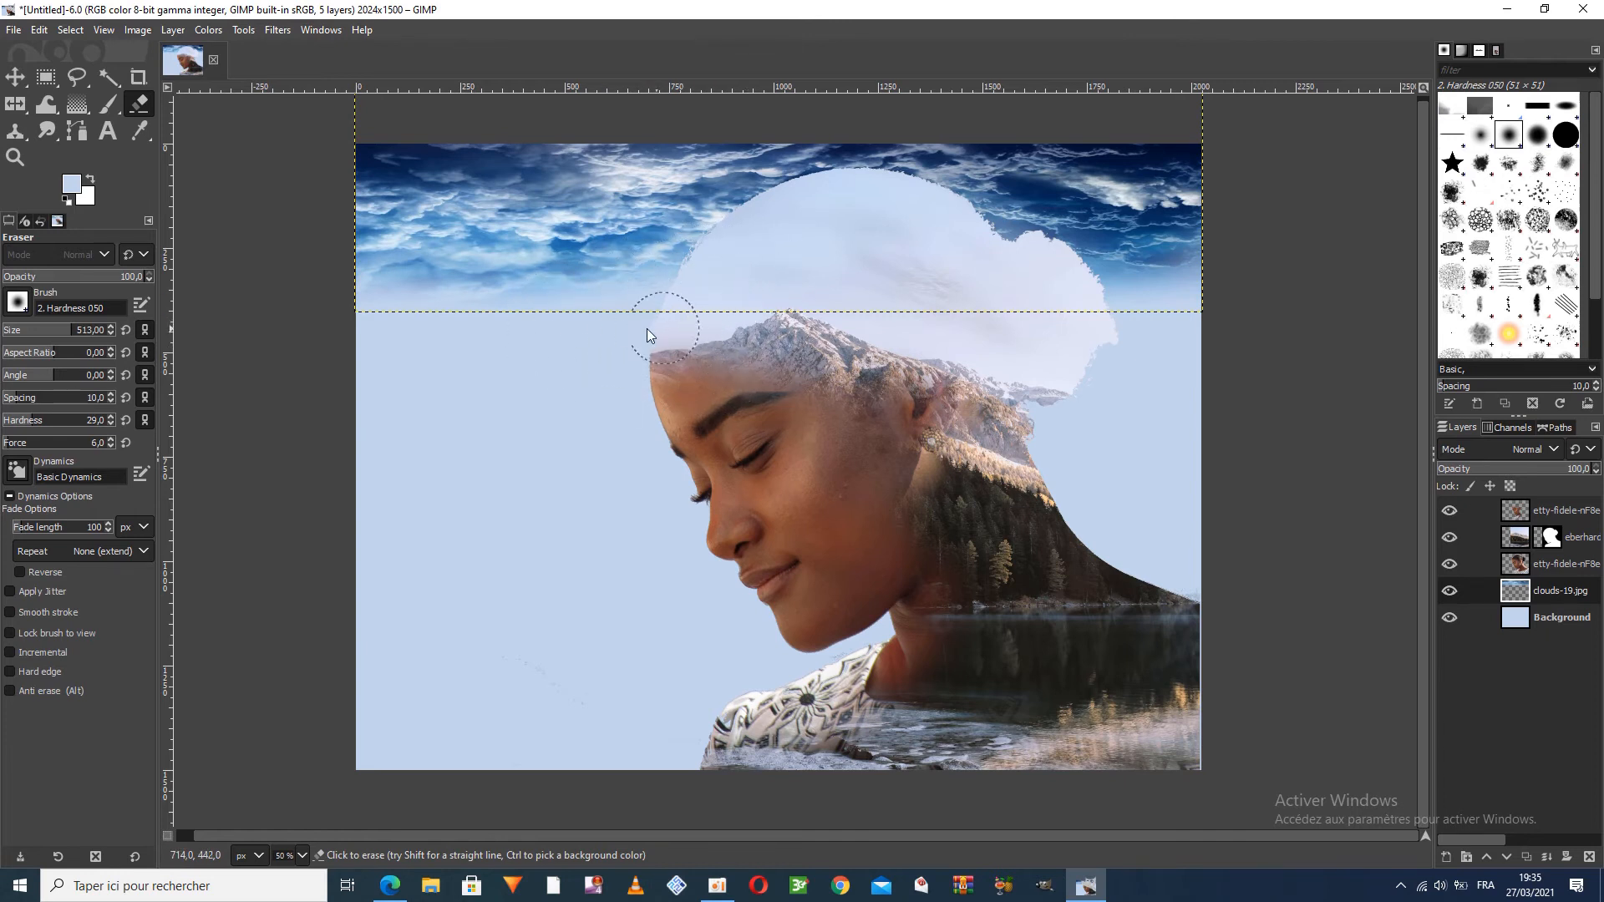
mouse_move(526, 326)
mouse_down()
mouse_move(545, 324)
mouse_move(352, 293)
mouse_move(461, 313)
mouse_up()
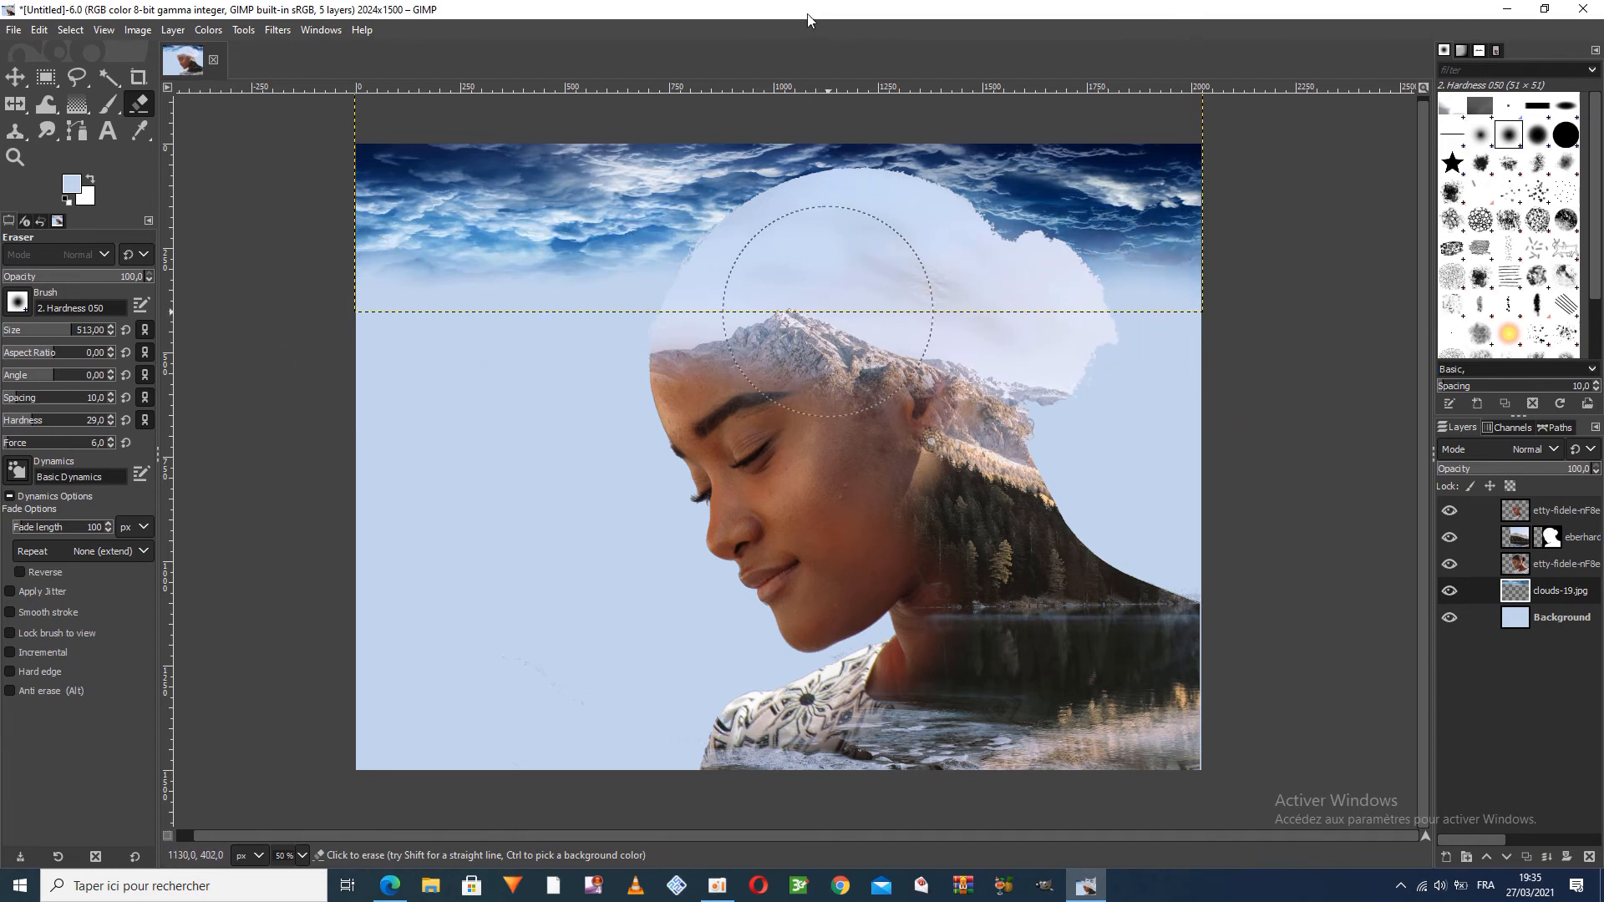
Clear the selection and add the birds image from the desktop to the composition as a new layer
click(70, 31)
click(76, 53)
click(70, 32)
click(75, 72)
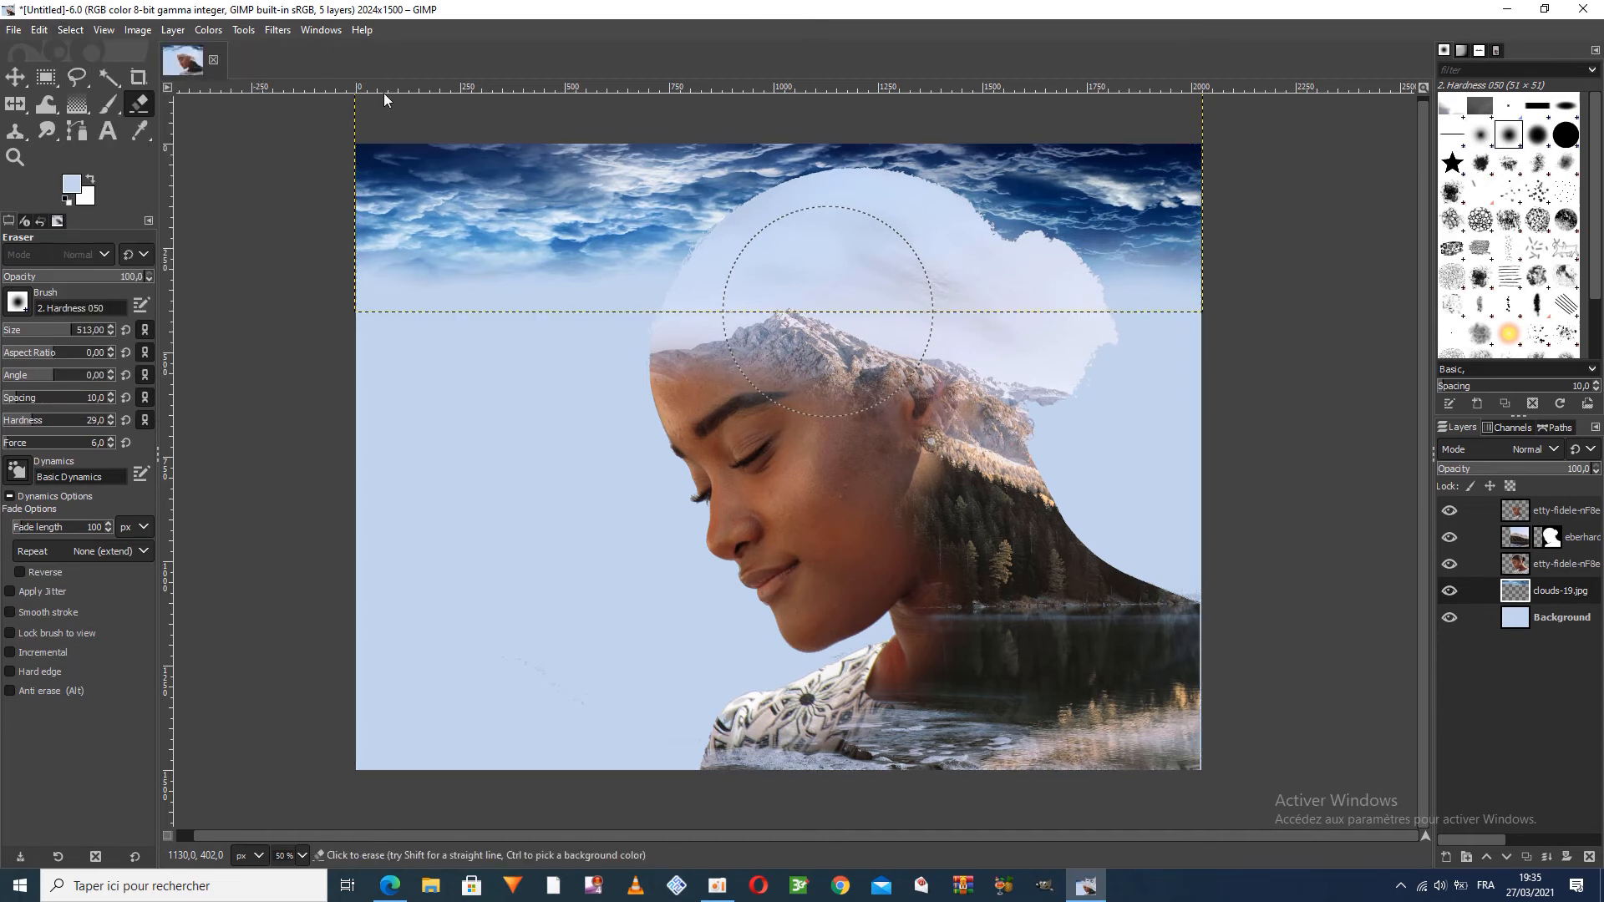
click(15, 77)
double_click(654, 10)
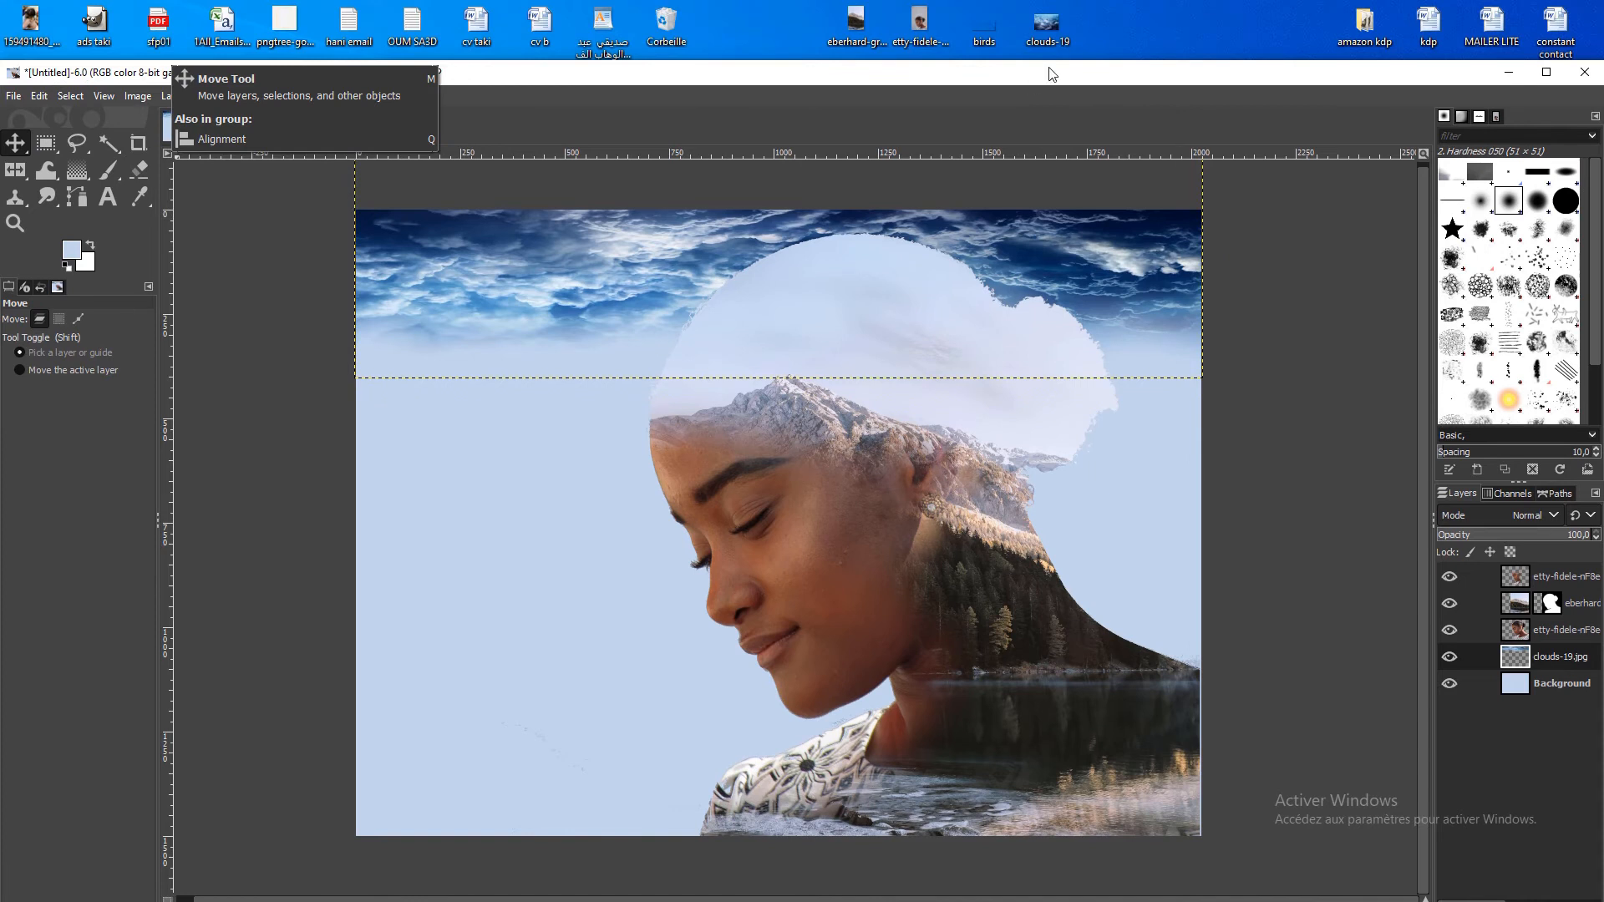
drag(910, 222, 912, 201)
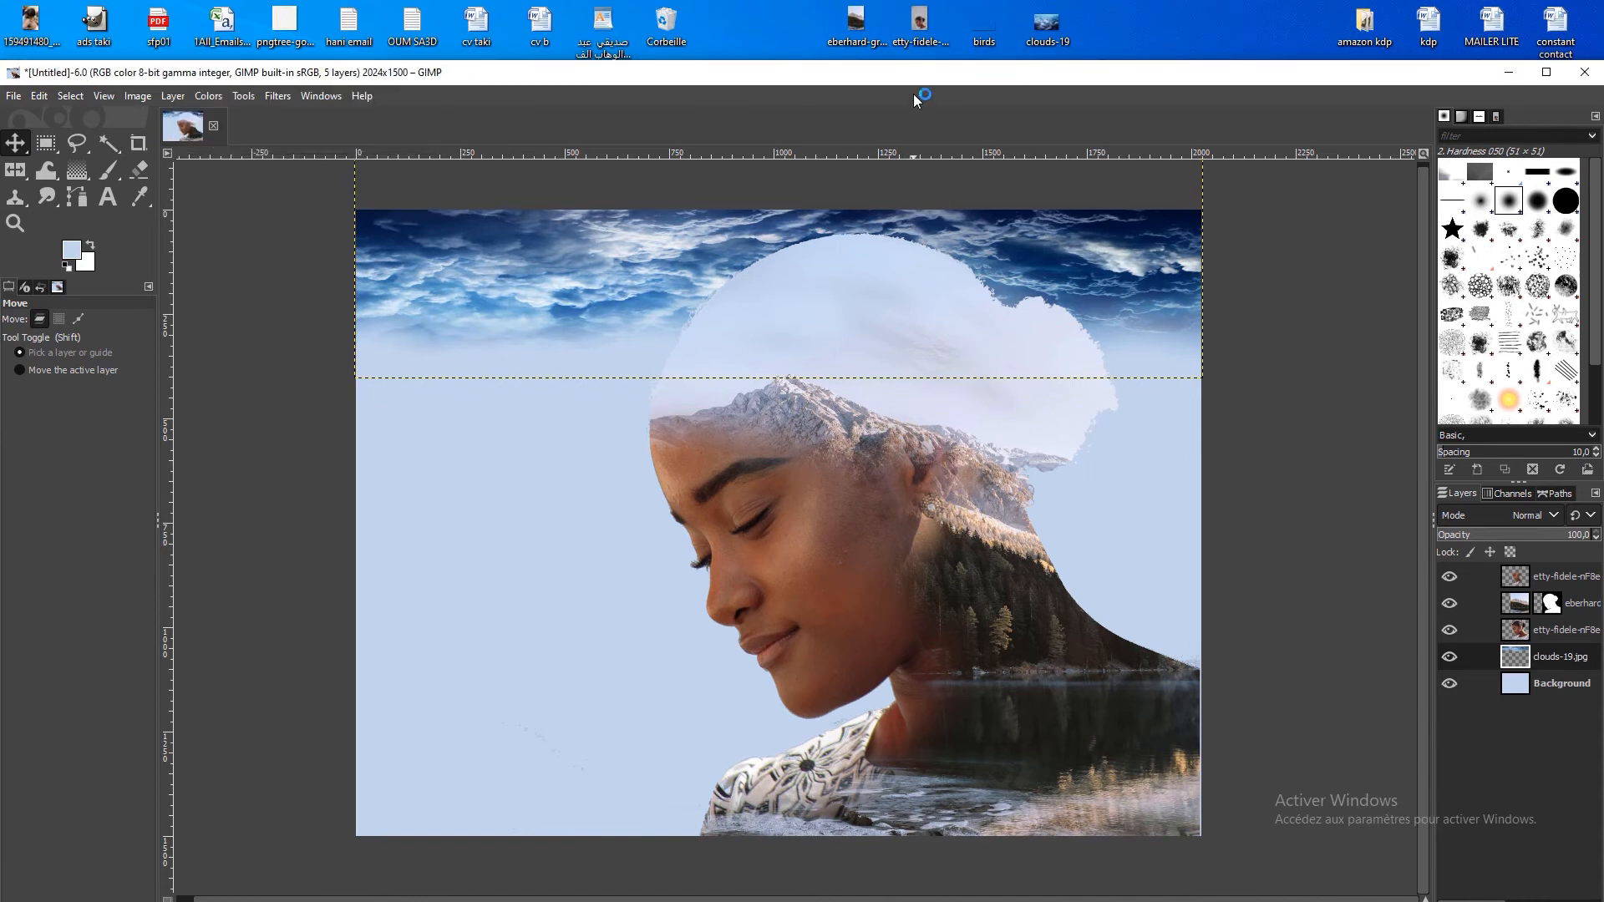
double_click(910, 73)
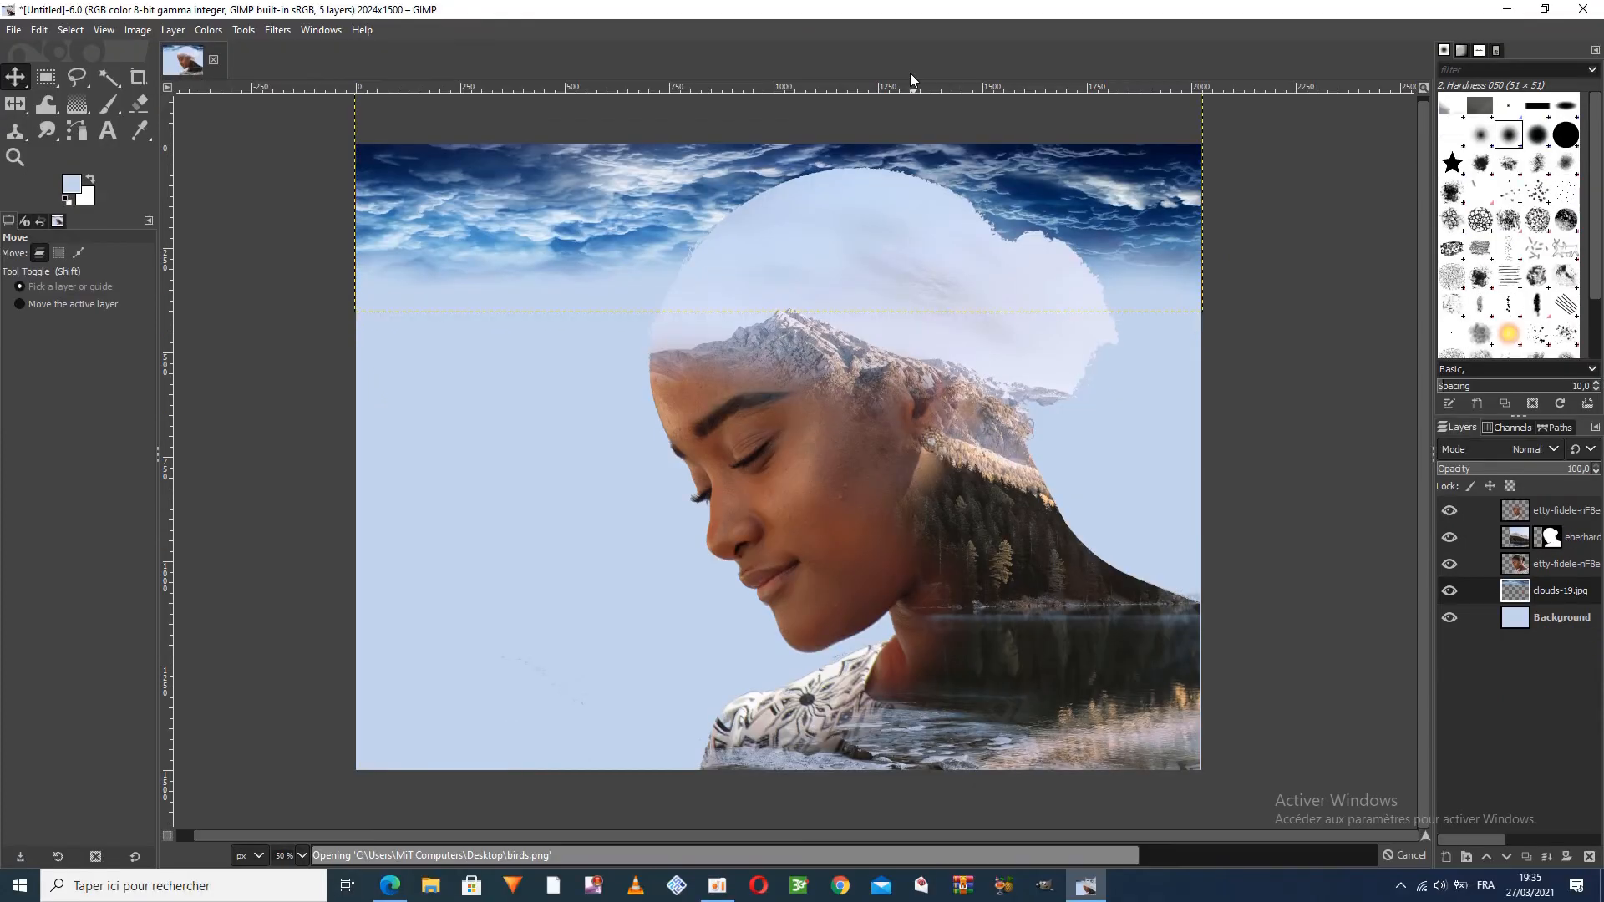
Raise the birds layer to the top of the layer stack
click(1486, 857)
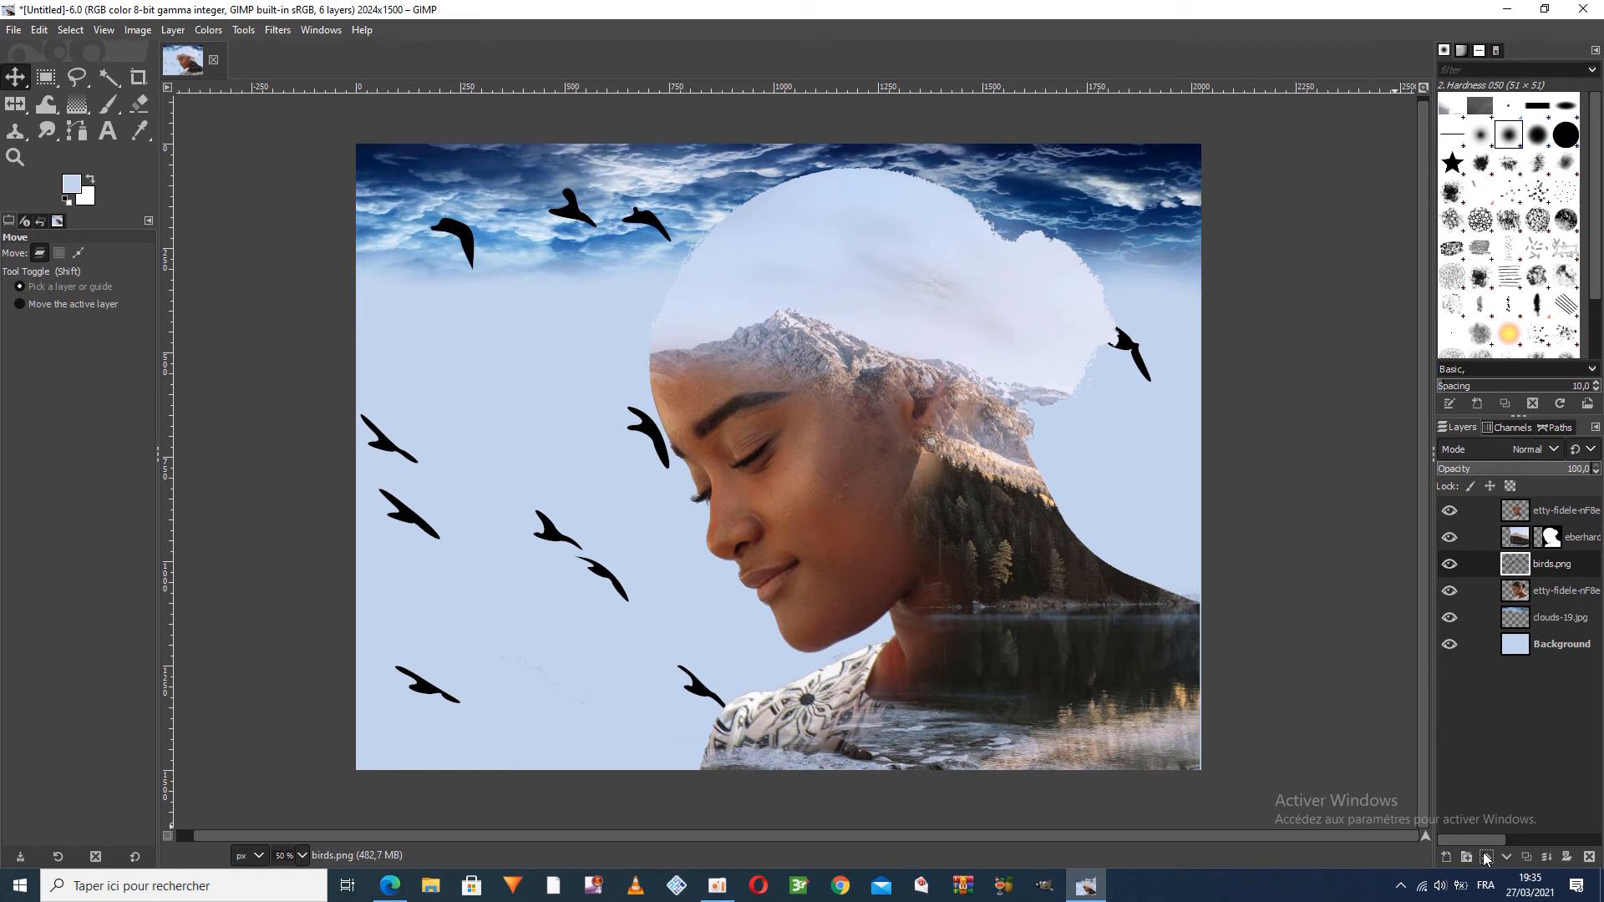
click(1485, 857)
click(1485, 858)
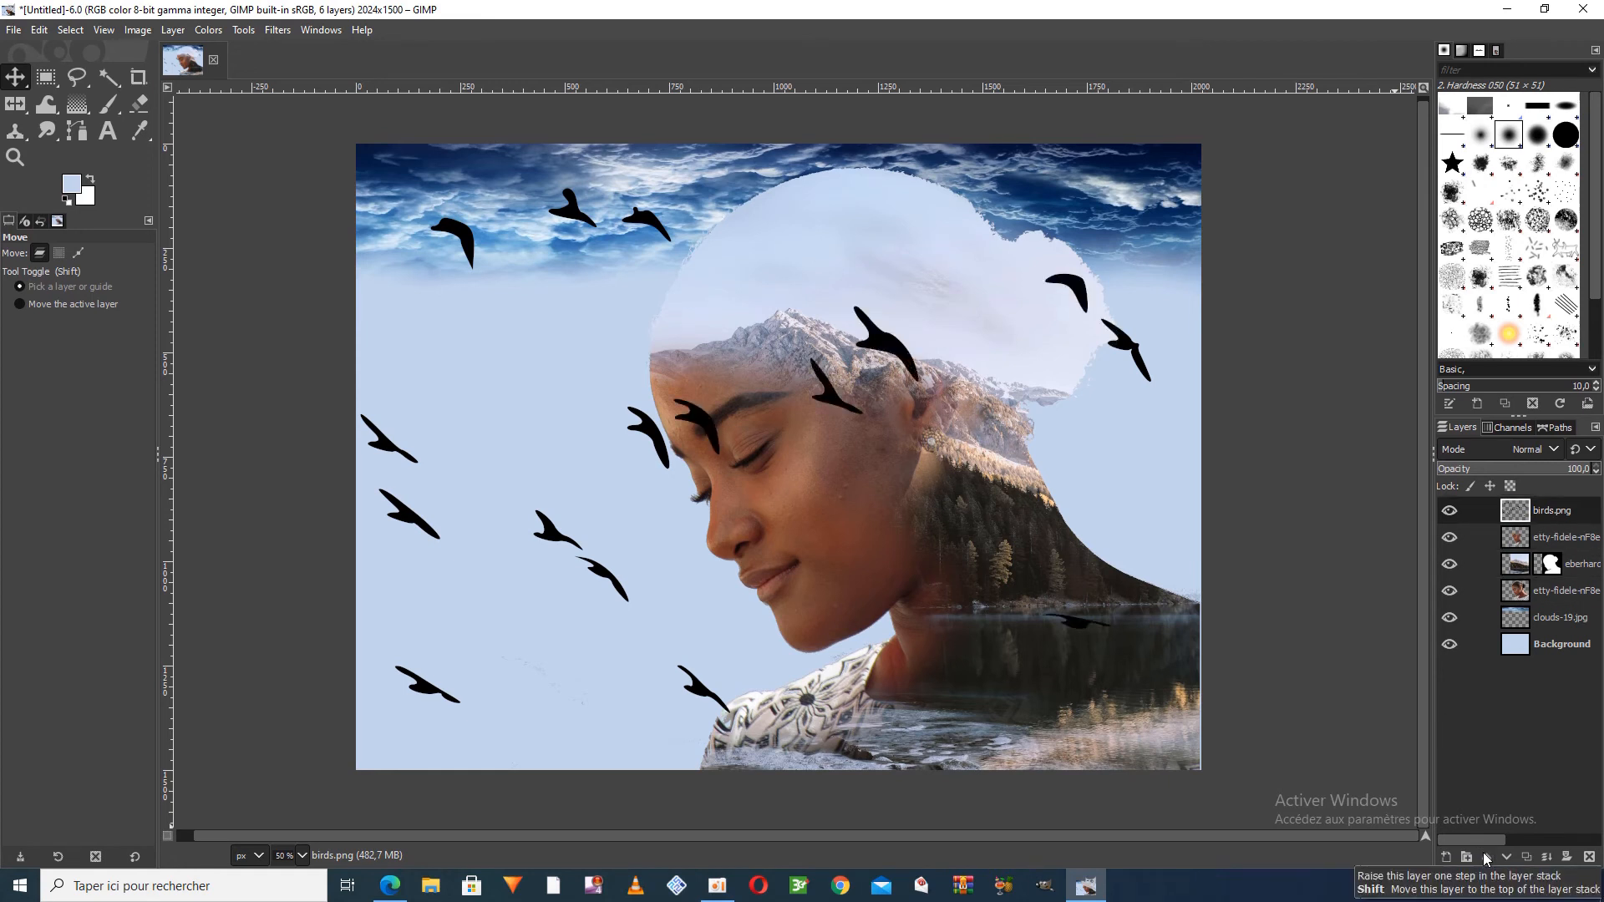
Shrink the oversized birds layer proportionally through the Scale Layer settings
click(172, 29)
click(242, 310)
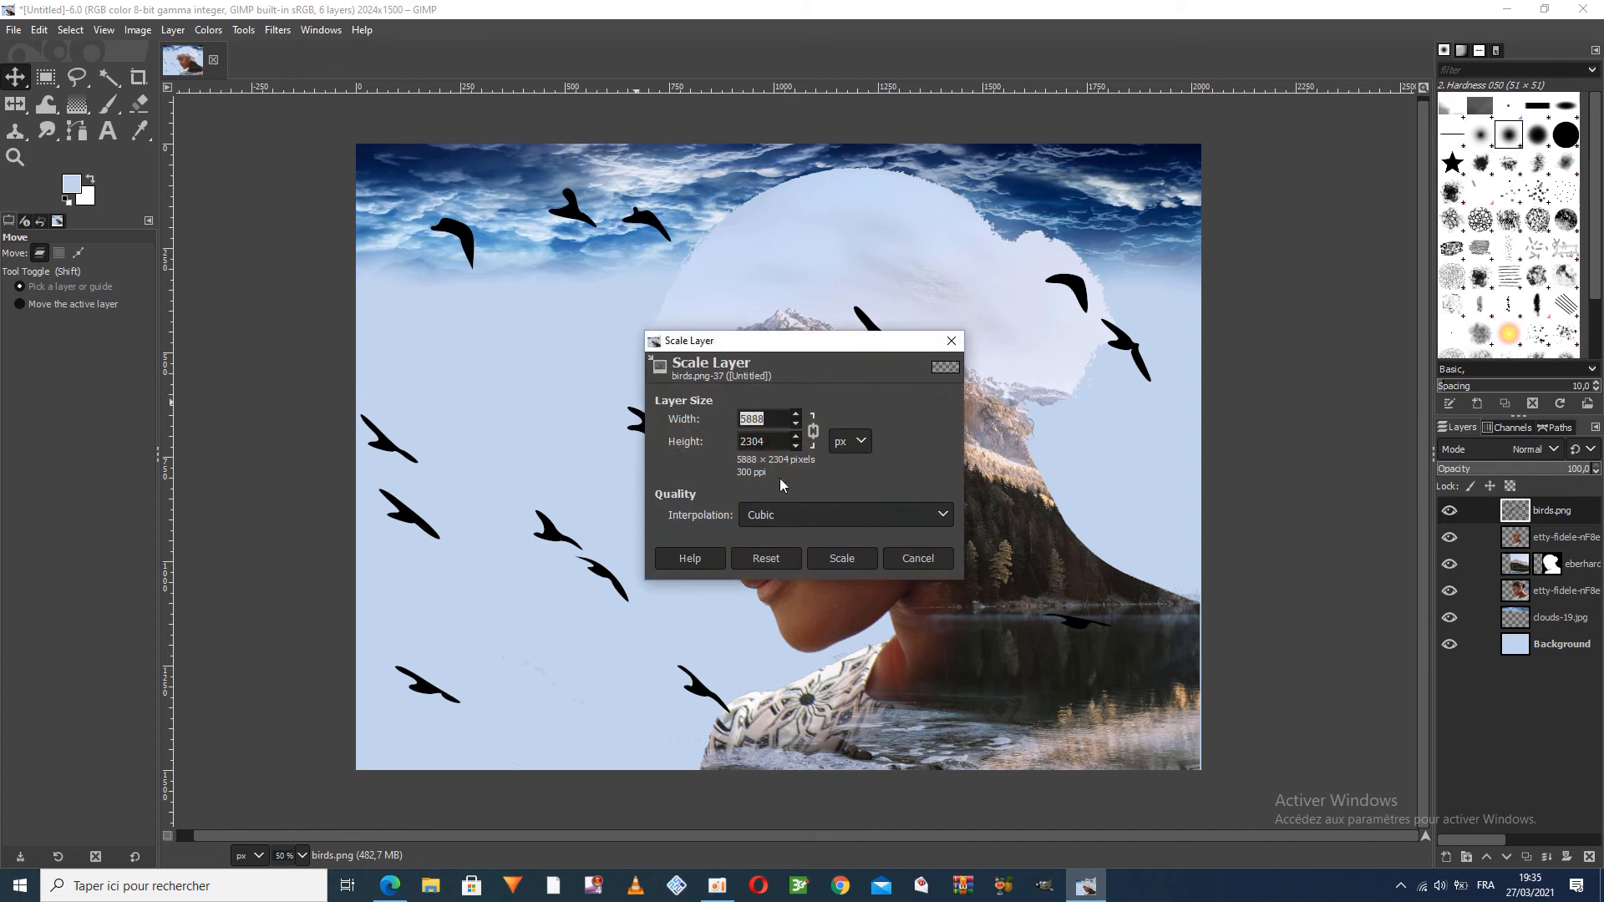
click(799, 447)
drag(799, 447, 800, 448)
click(839, 556)
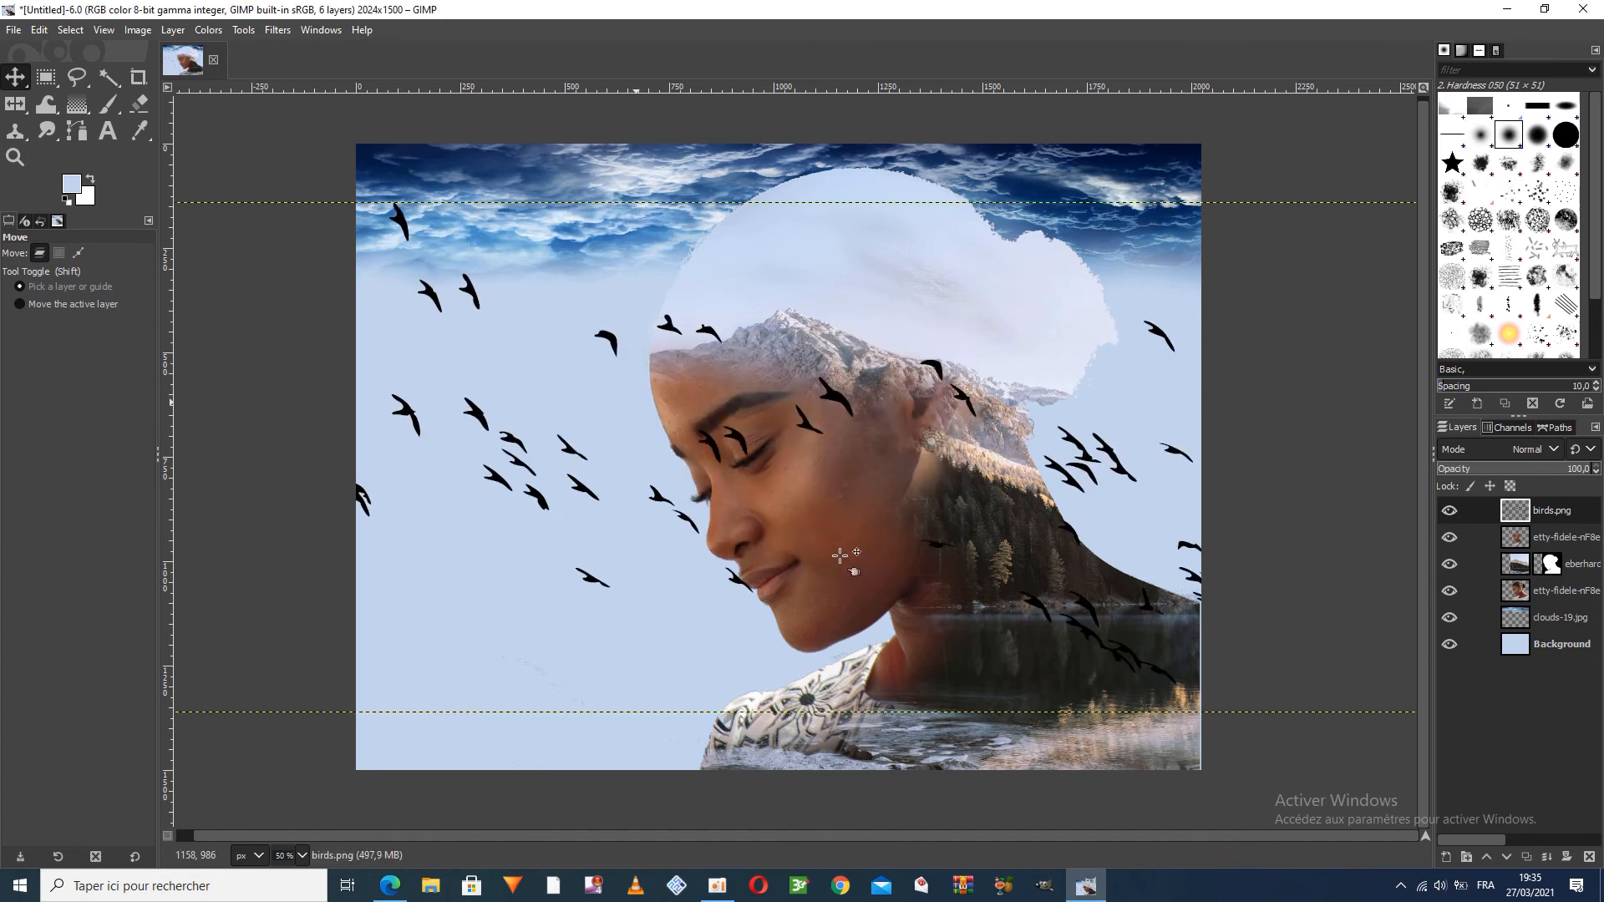
Scale the birds layer to 2043 × 664 px and place it across the full canvas width over the upper part of the picture
right_click(25, 105)
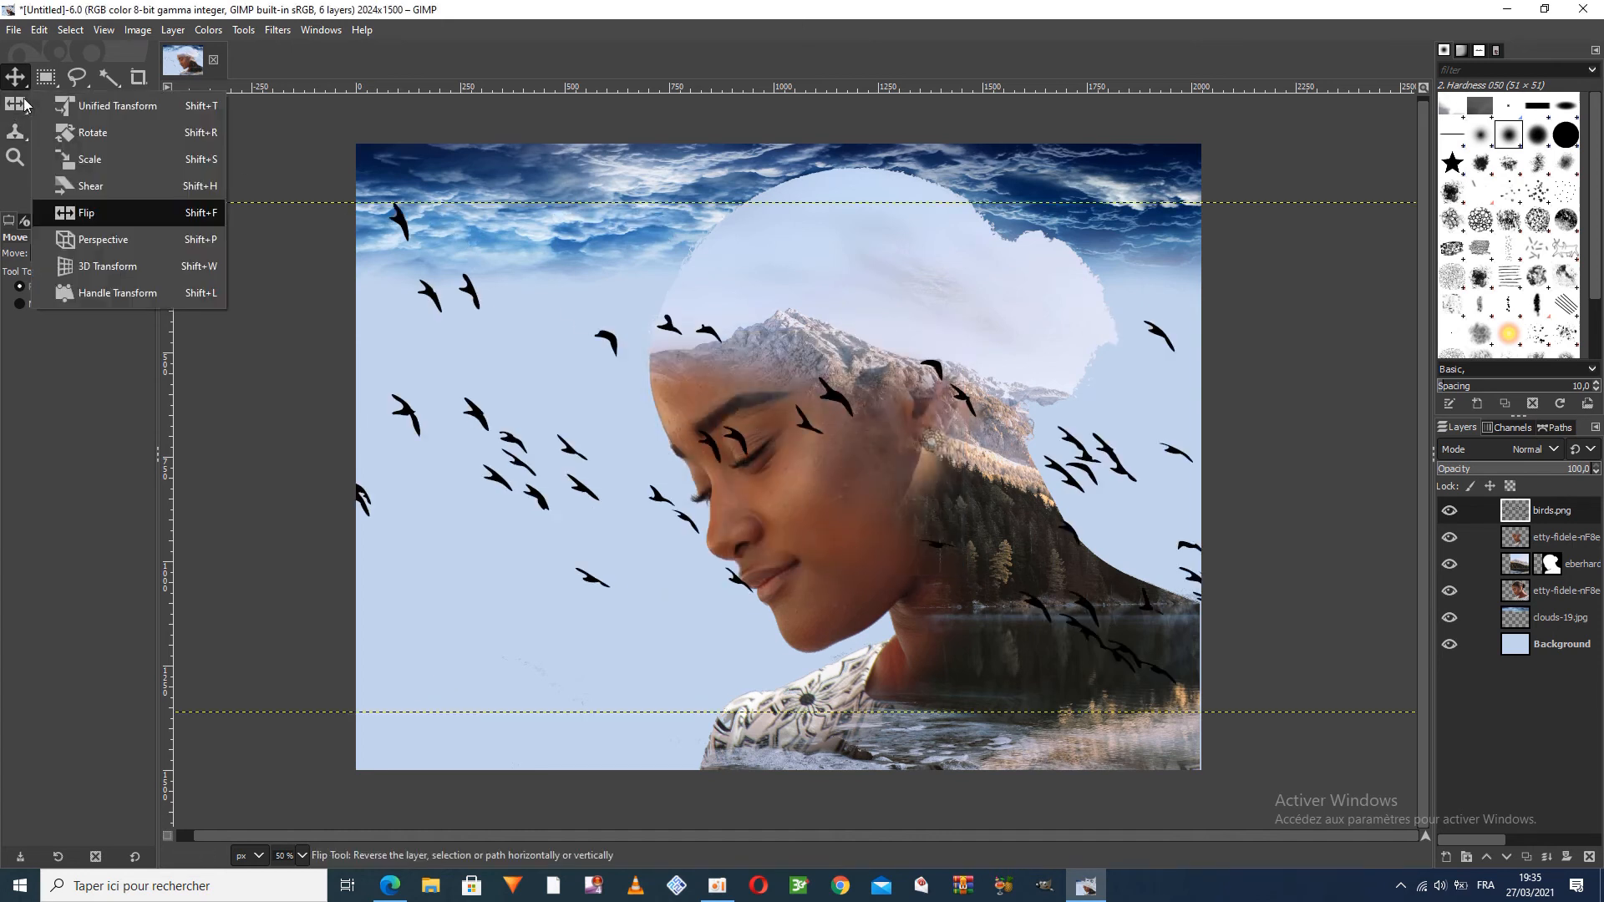
click(159, 166)
drag(940, 622, 1193, 355)
drag(775, 553, 778, 435)
drag(1196, 298, 1206, 299)
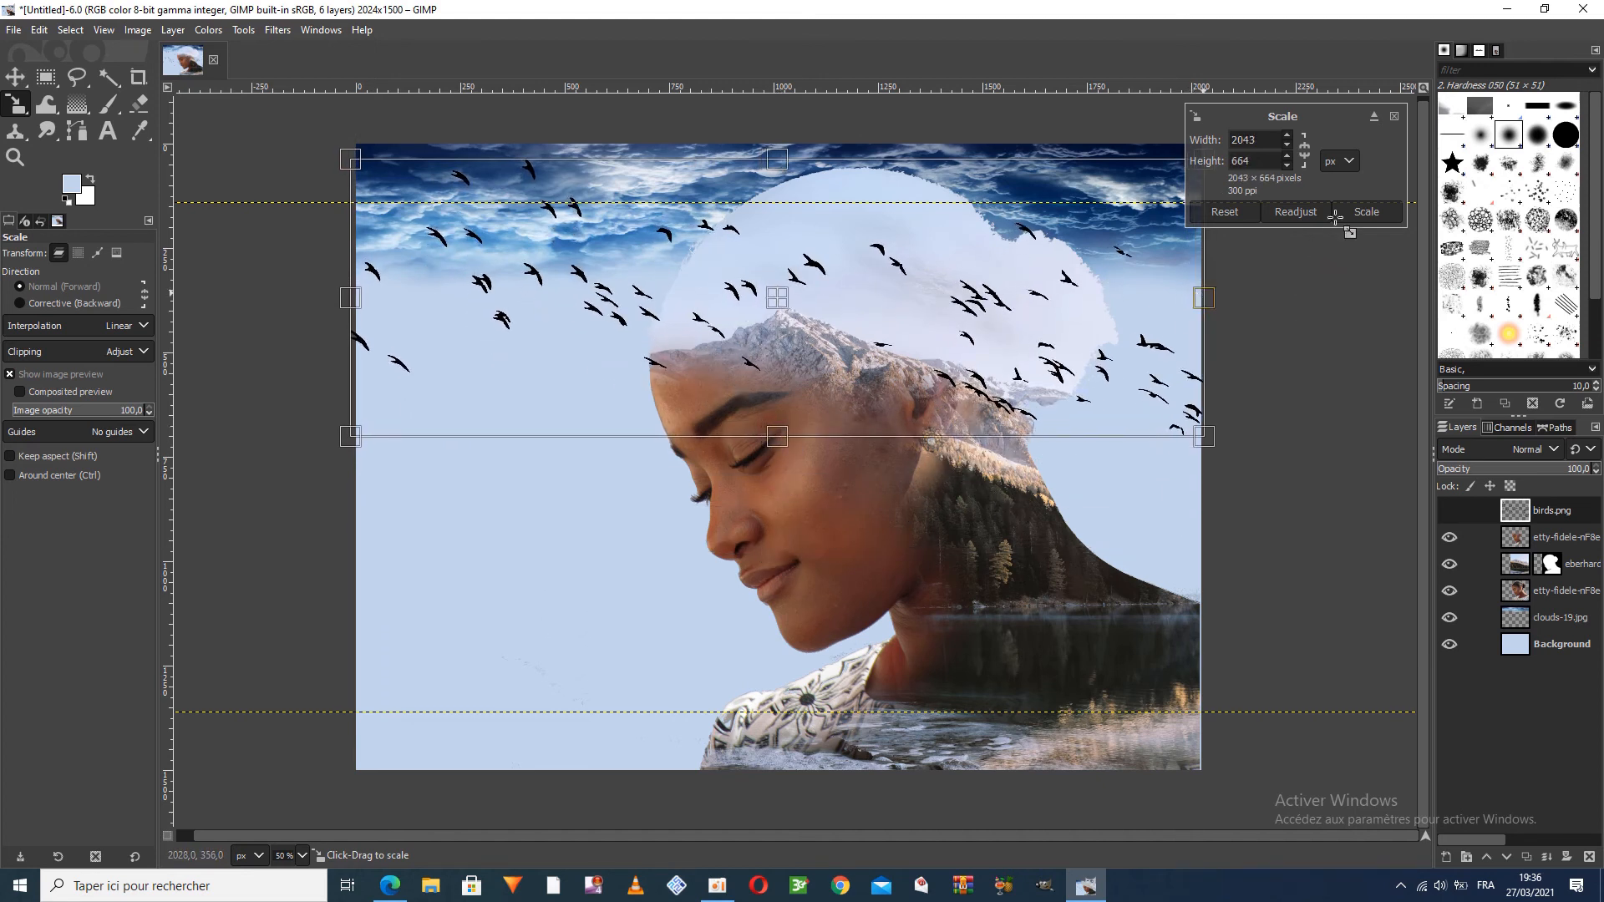
click(1364, 212)
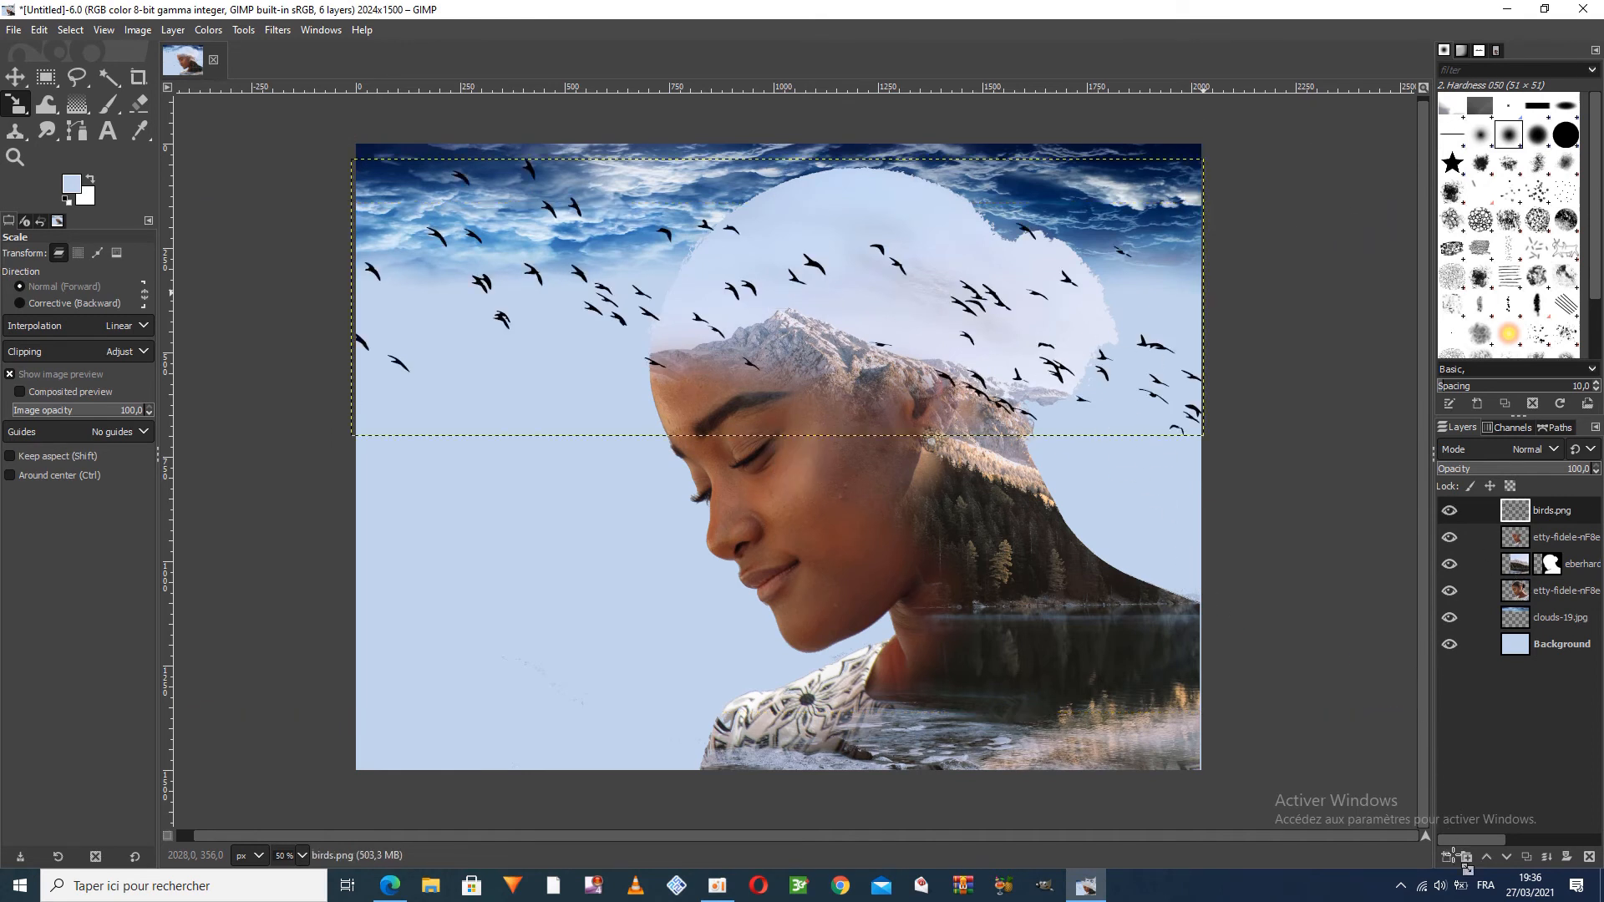
Lower the opacity of the portrait copy layer beneath the birds to 51.9 so the forest shows through the face
drag(1453, 856, 1468, 535)
click(1452, 537)
drag(1579, 468, 1504, 469)
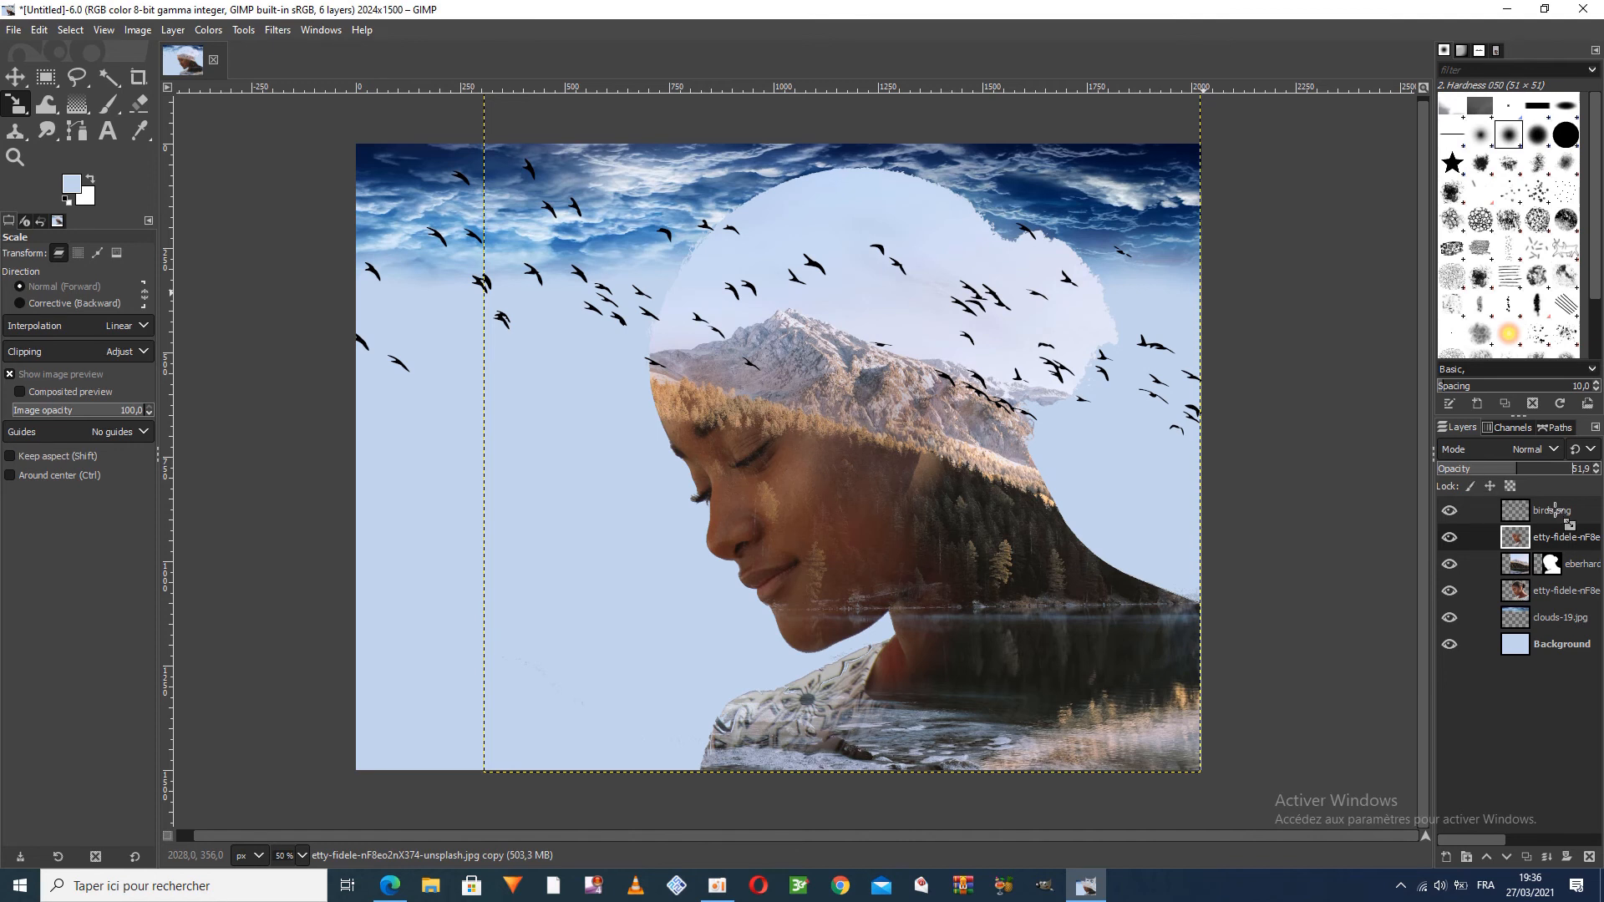
Add a new transparent layer directly above the birds layer
click(1554, 516)
click(1446, 857)
click(1480, 843)
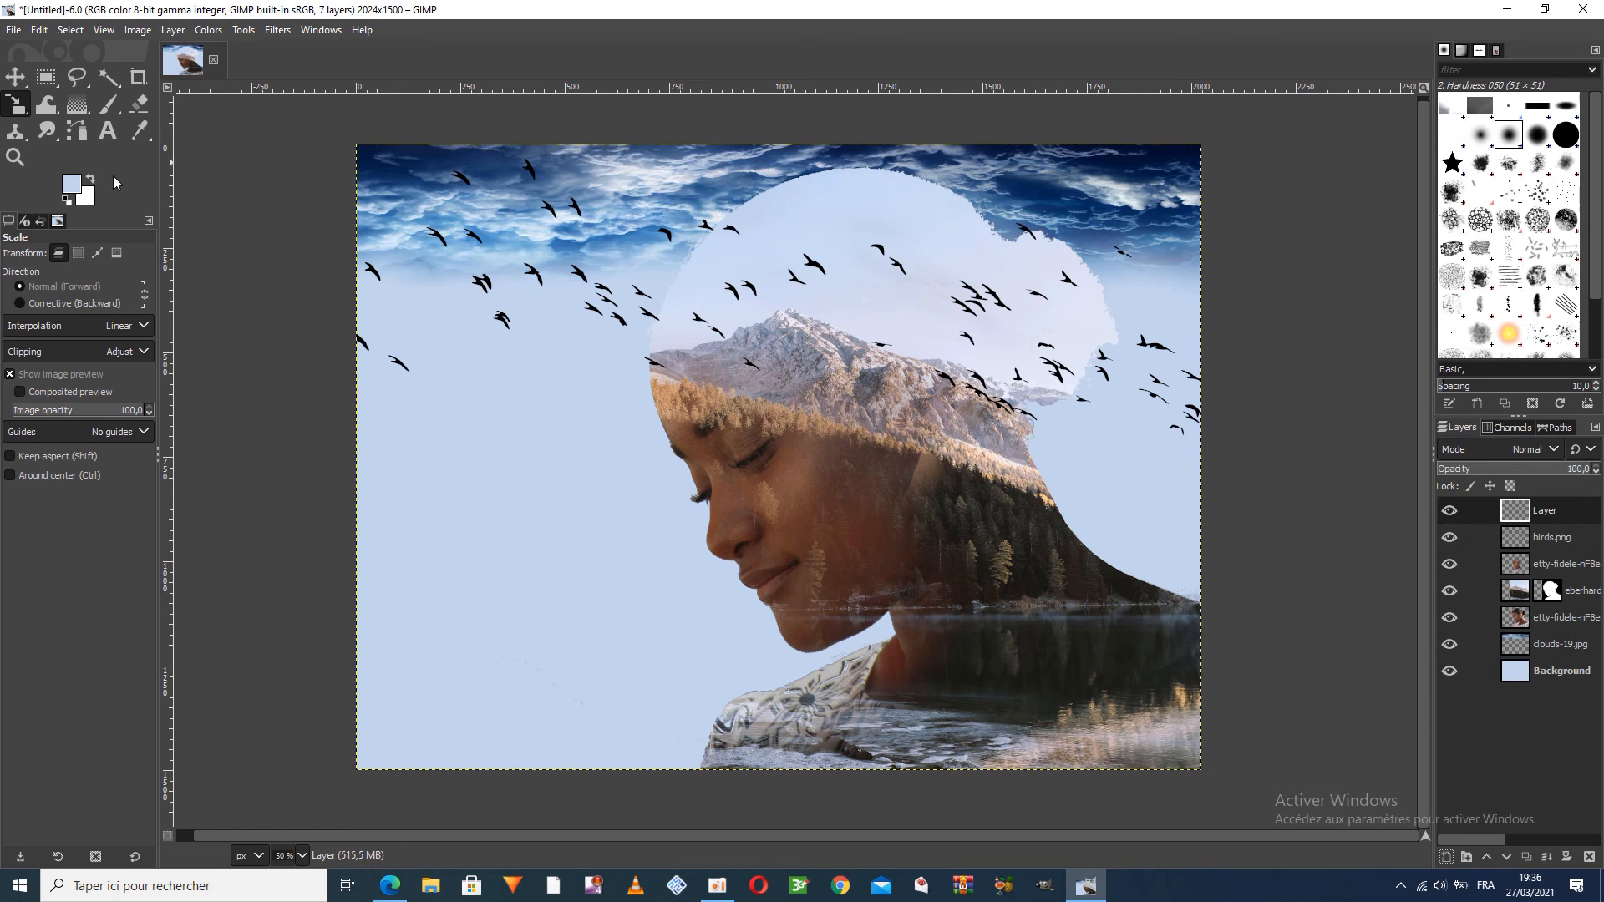
Paint orange (f6840a) over the canvas's top edge and bottom-right area on the new layer with a soft 513 px Paintbrush
click(72, 181)
click(252, 270)
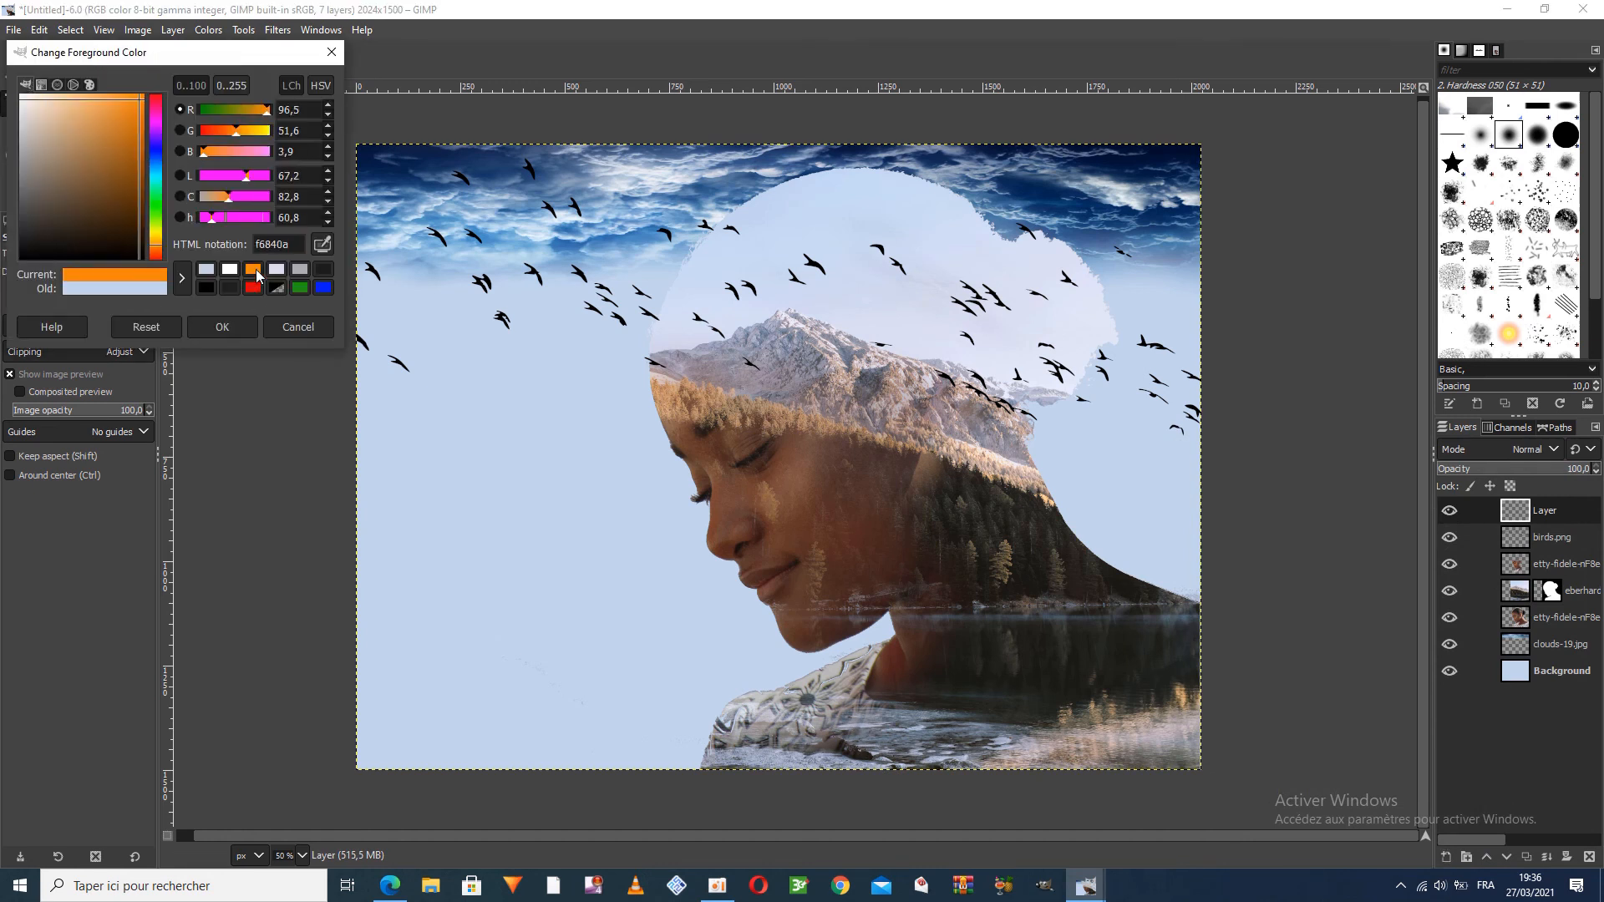
click(247, 333)
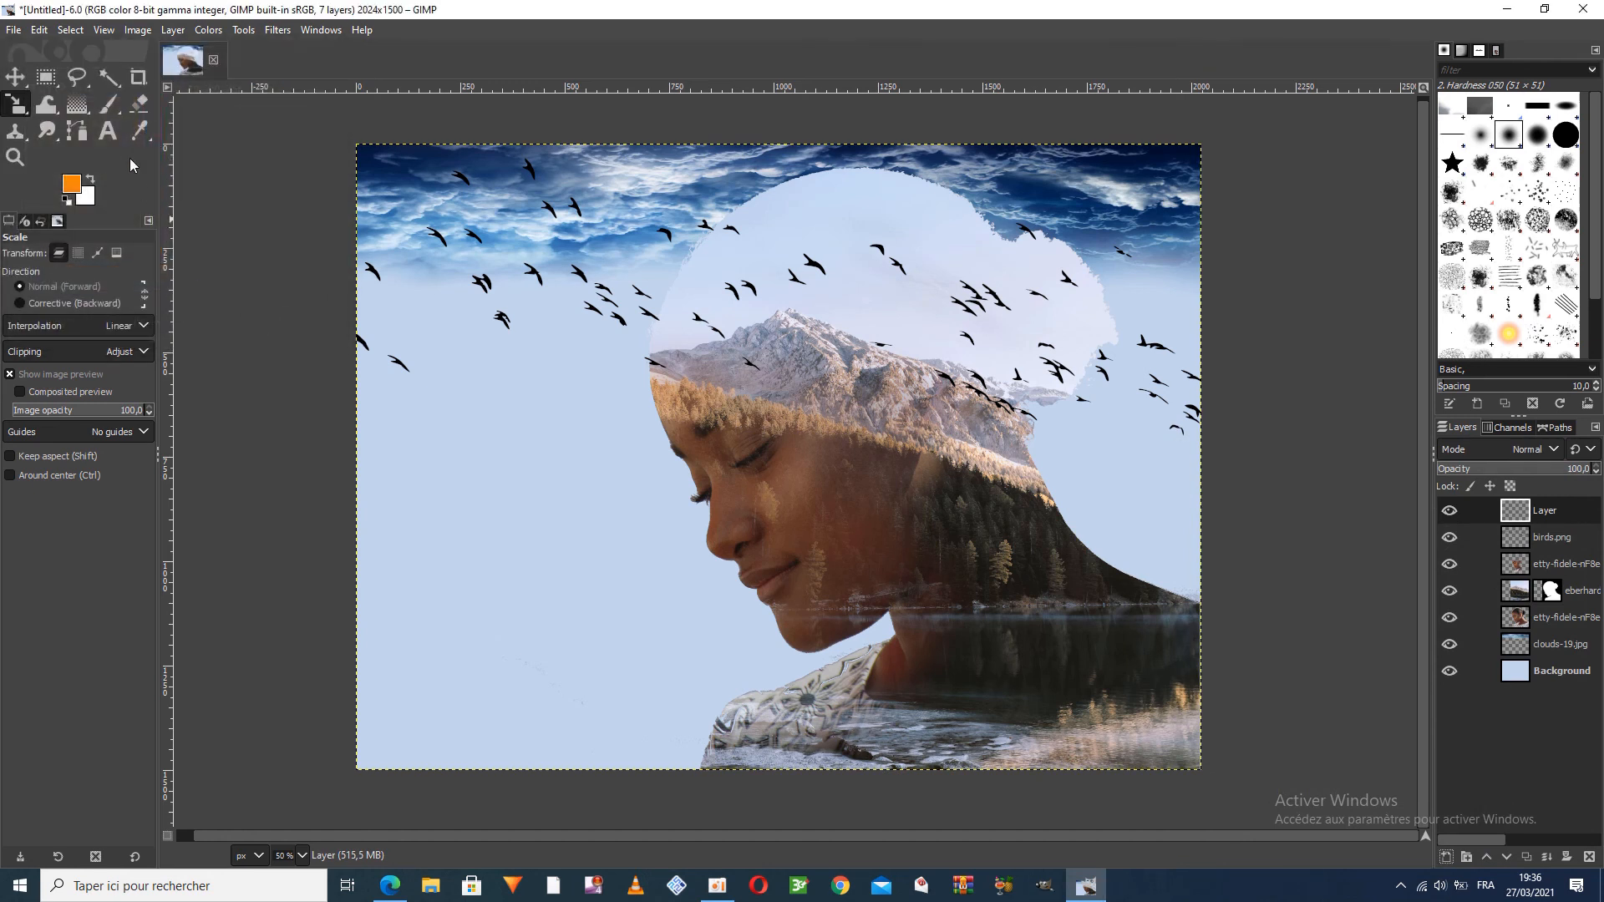
click(108, 103)
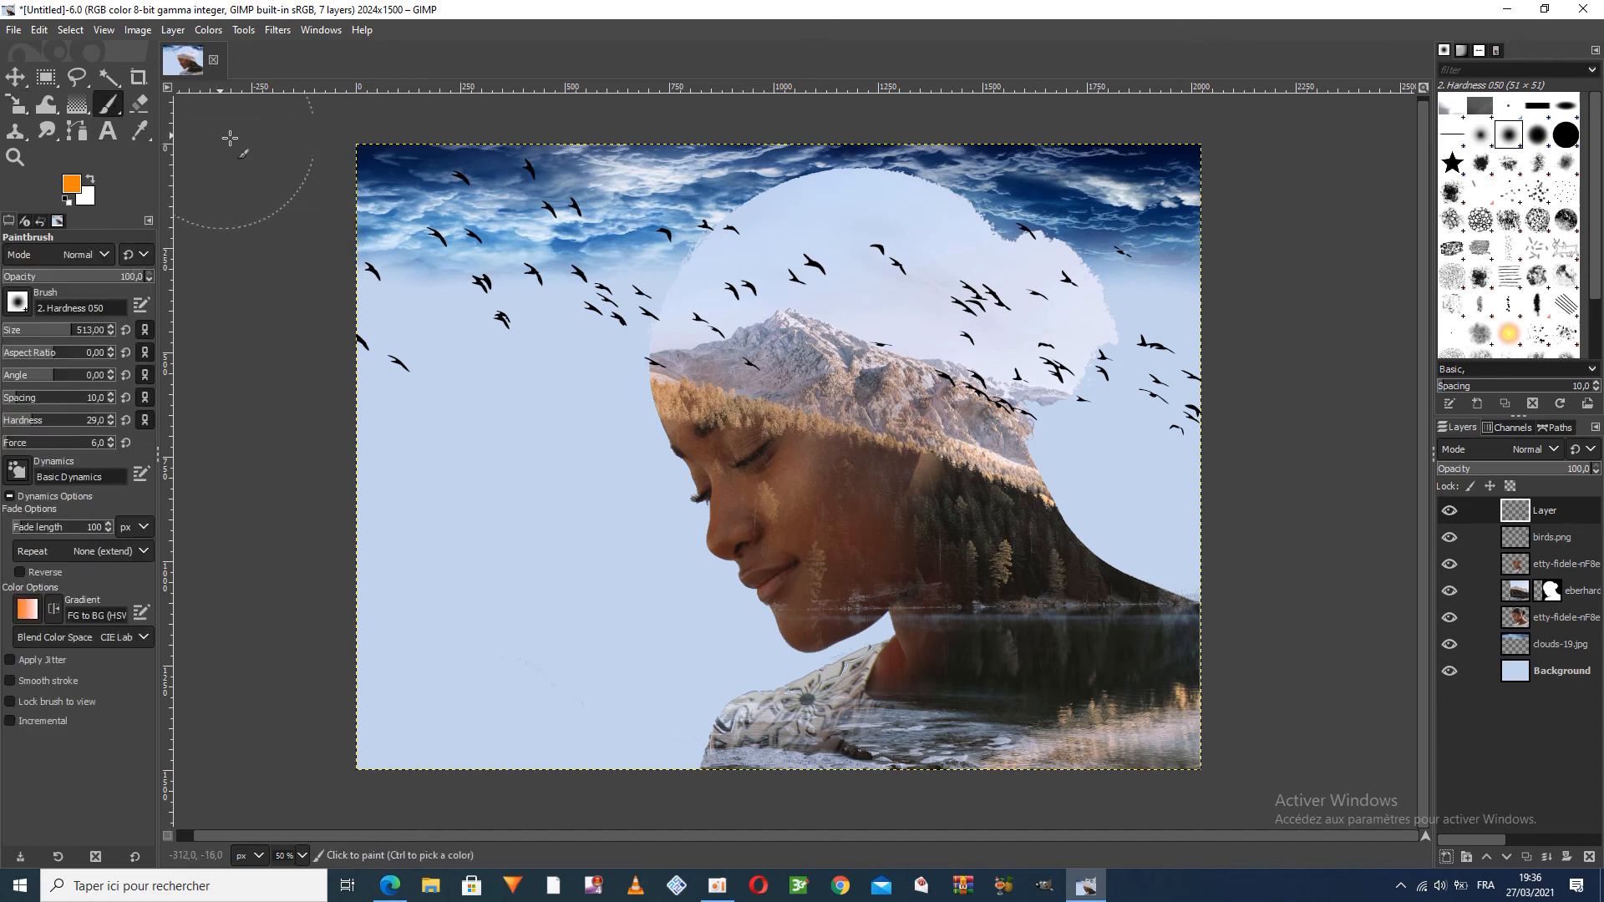
mouse_move(290, 179)
mouse_down()
mouse_move(414, 145)
mouse_move(336, 162)
mouse_move(367, 170)
mouse_move(321, 238)
mouse_move(315, 223)
mouse_move(462, 167)
mouse_move(977, 151)
mouse_move(443, 170)
mouse_move(470, 179)
mouse_move(396, 192)
mouse_move(449, 199)
mouse_move(346, 220)
mouse_move(436, 160)
mouse_up()
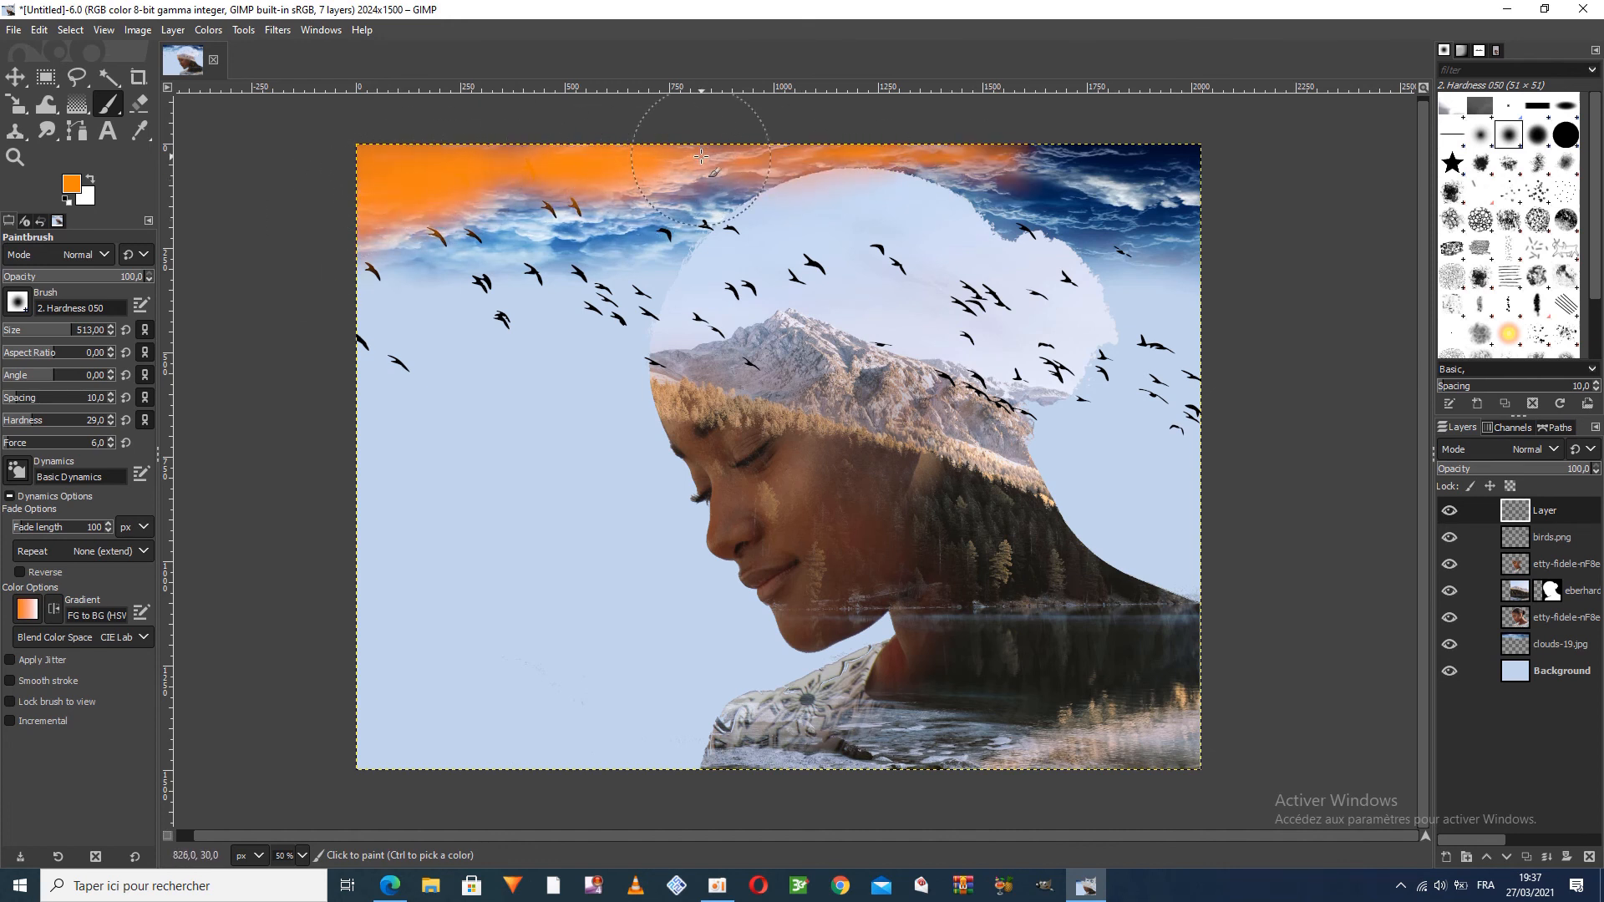
mouse_move(1114, 123)
mouse_down()
mouse_move(1156, 143)
mouse_move(1102, 144)
mouse_move(1122, 143)
mouse_move(1133, 181)
mouse_move(1201, 203)
mouse_move(1250, 250)
mouse_move(1095, 203)
mouse_move(1073, 176)
mouse_move(1097, 175)
mouse_move(965, 128)
mouse_move(1138, 163)
mouse_move(1222, 158)
mouse_move(1158, 150)
mouse_move(1319, 241)
mouse_up()
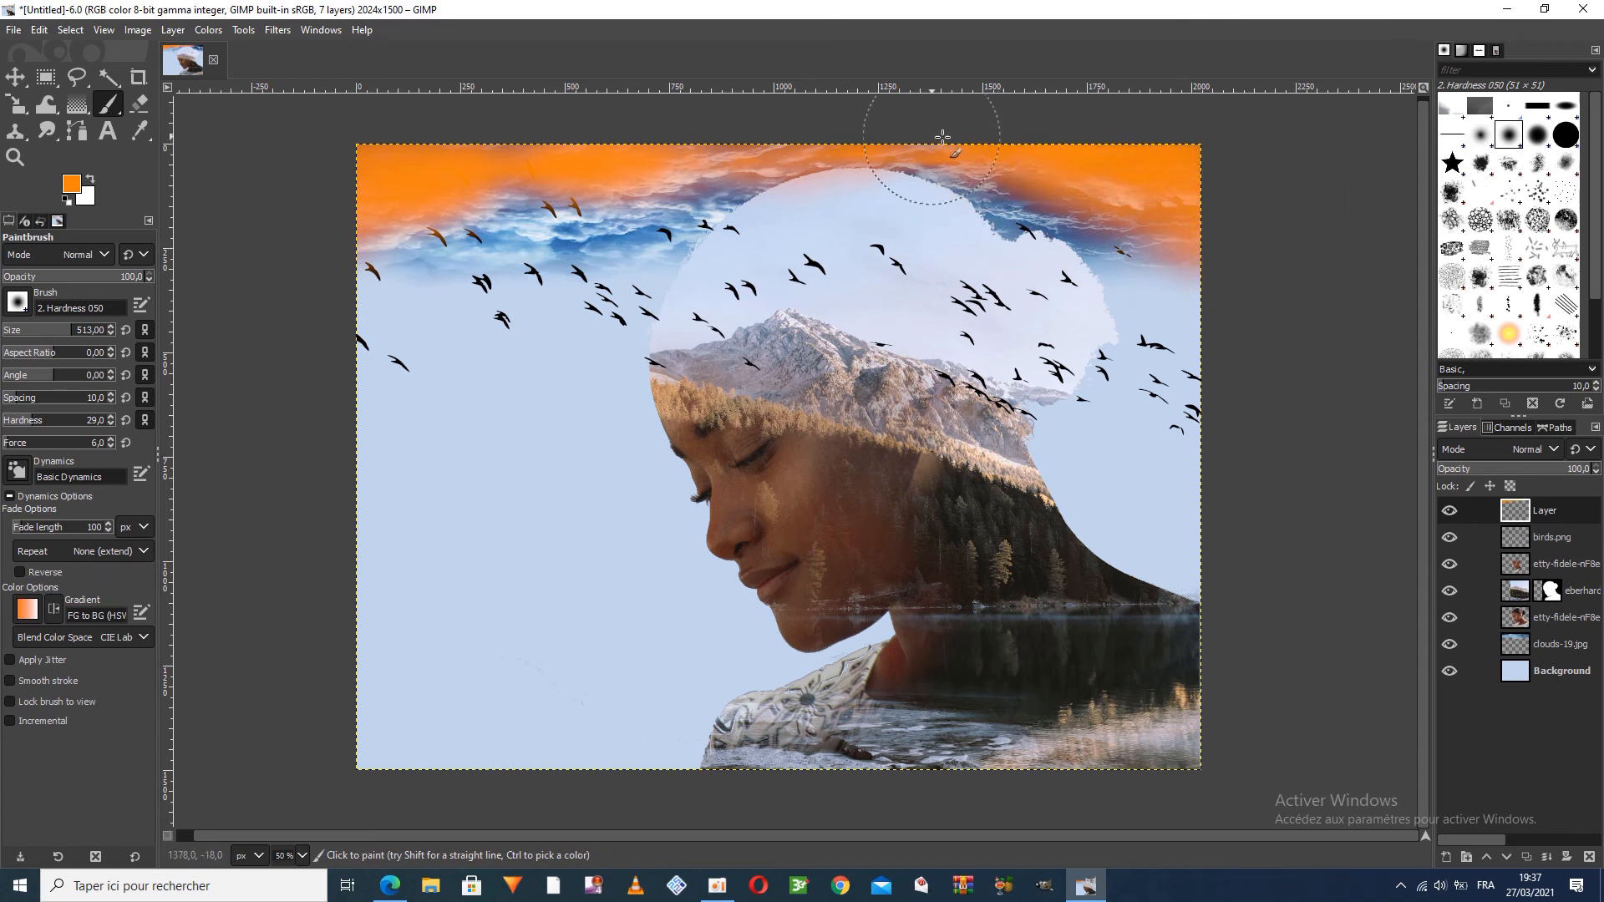
mouse_move(838, 111)
mouse_down()
mouse_move(518, 213)
mouse_move(398, 219)
mouse_up()
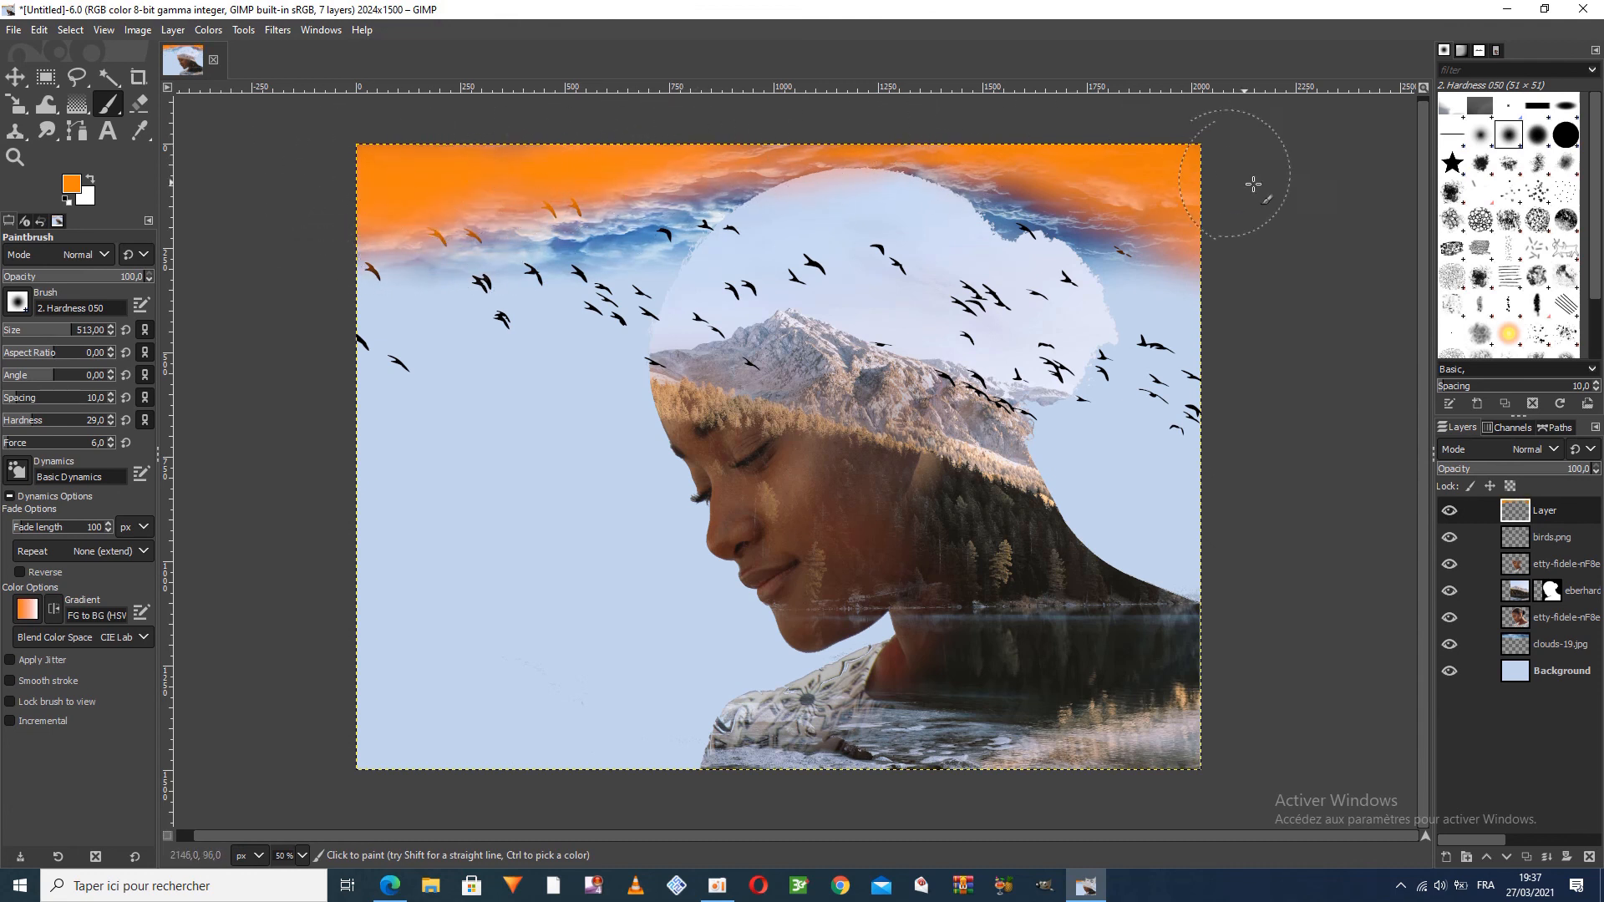
mouse_move(1198, 741)
mouse_down()
mouse_move(1148, 698)
mouse_move(1252, 638)
mouse_move(1226, 642)
mouse_move(1162, 717)
mouse_move(1006, 778)
mouse_move(1062, 759)
mouse_move(796, 768)
mouse_move(773, 784)
mouse_move(1009, 807)
mouse_move(922, 769)
mouse_move(1004, 743)
mouse_move(754, 777)
mouse_move(994, 733)
mouse_move(1180, 725)
mouse_move(1139, 725)
mouse_move(1238, 695)
mouse_move(873, 758)
mouse_up()
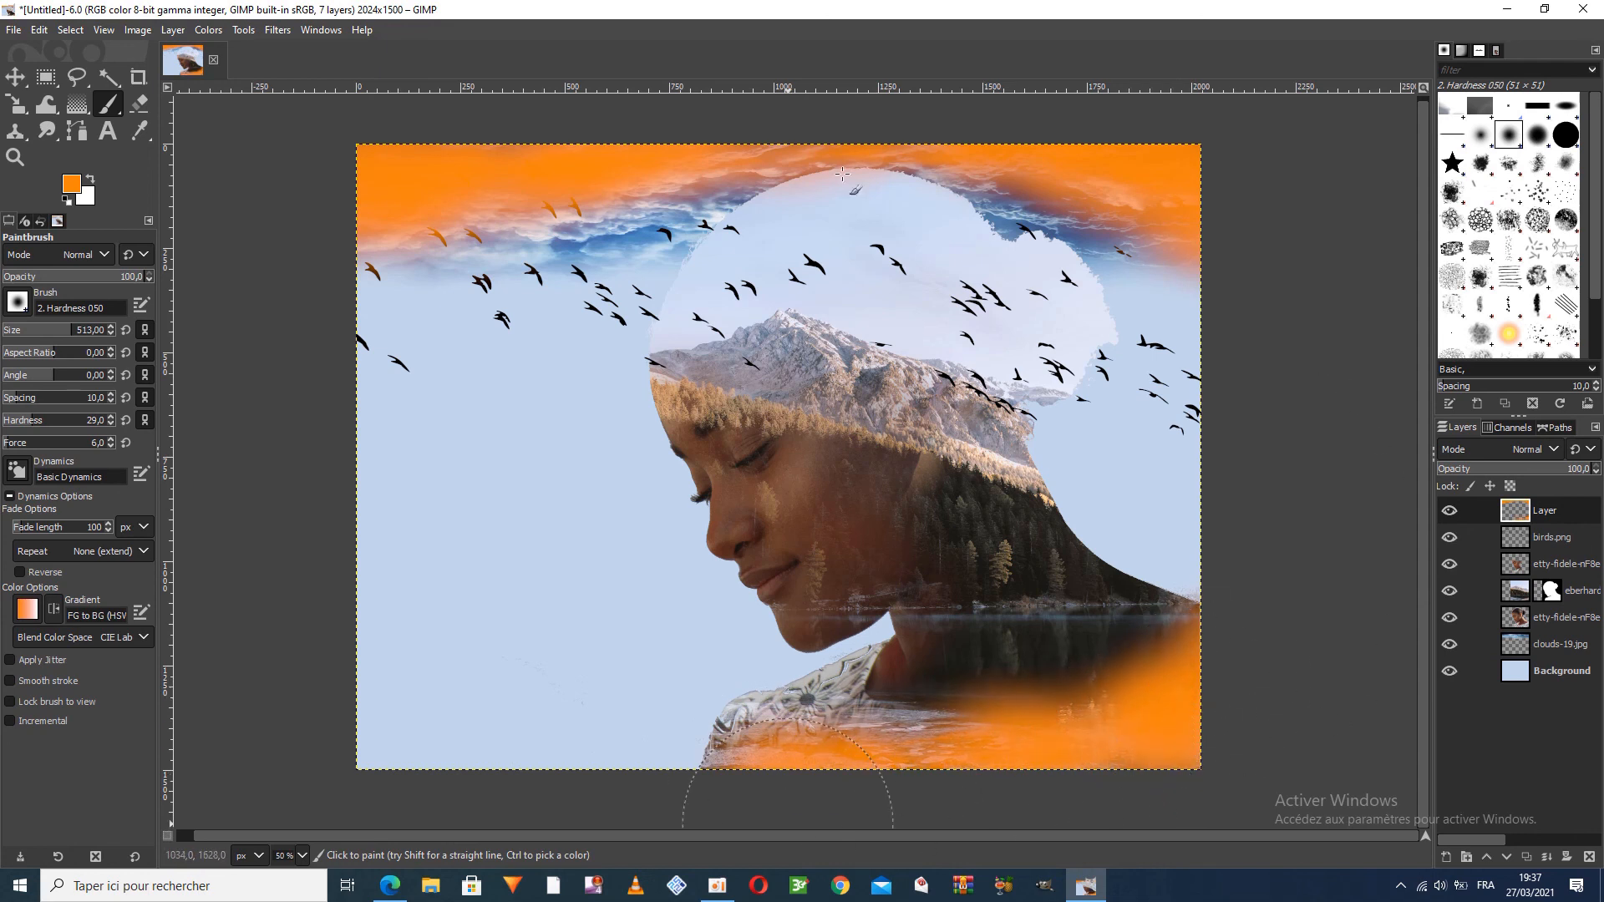
Try the Burn blend mode on the orange paint layer with its opacity reduced to 82.7
click(1541, 449)
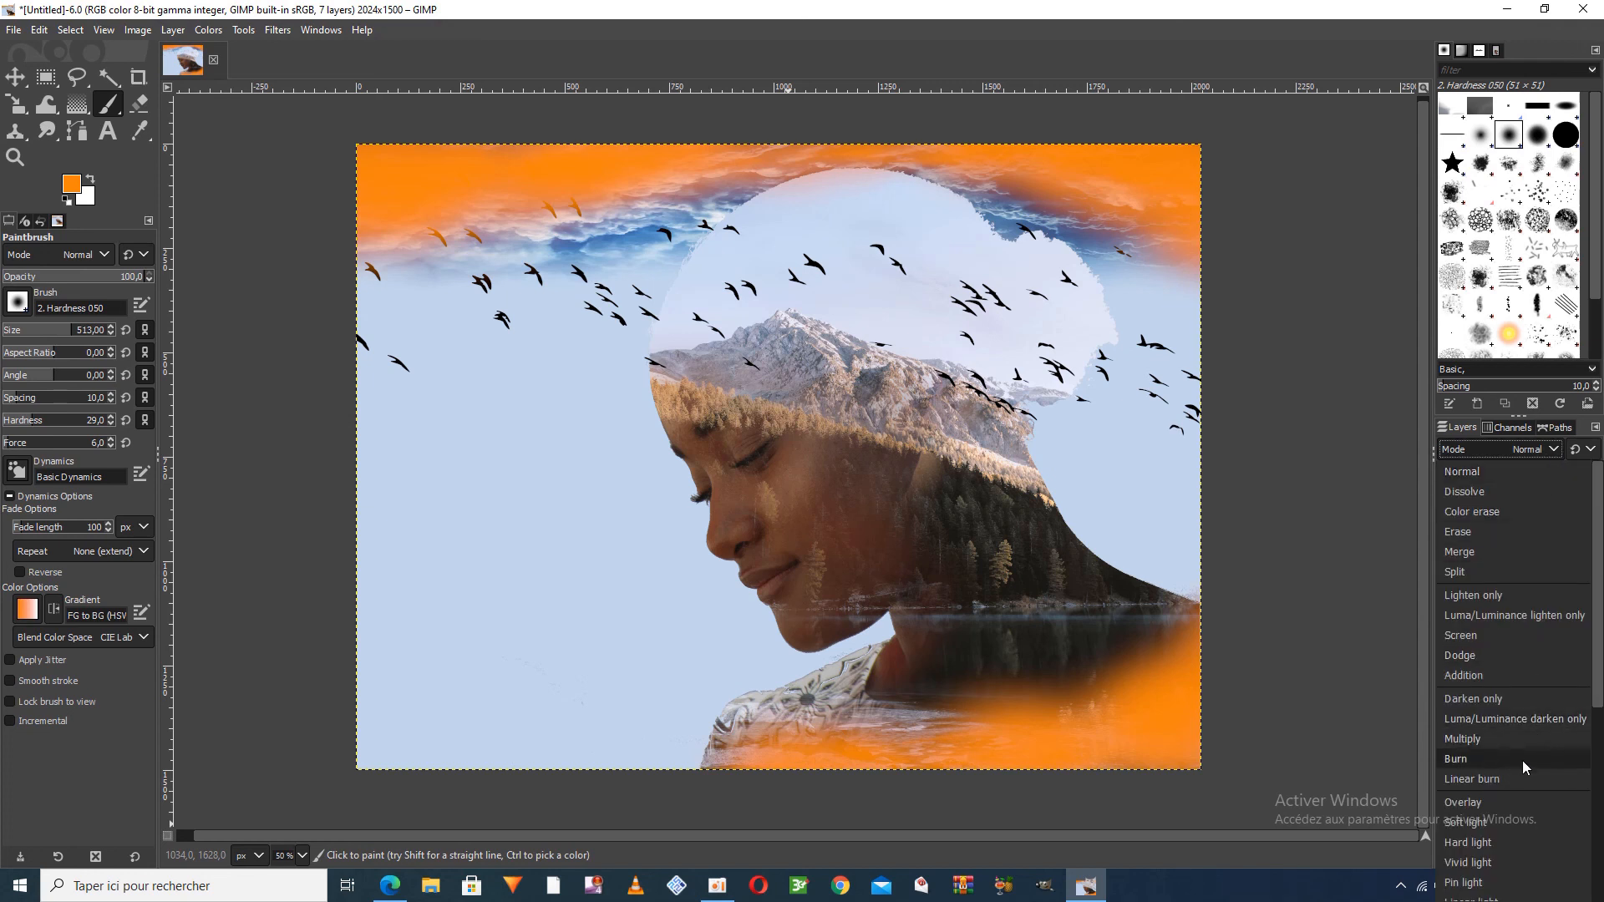
click(1523, 767)
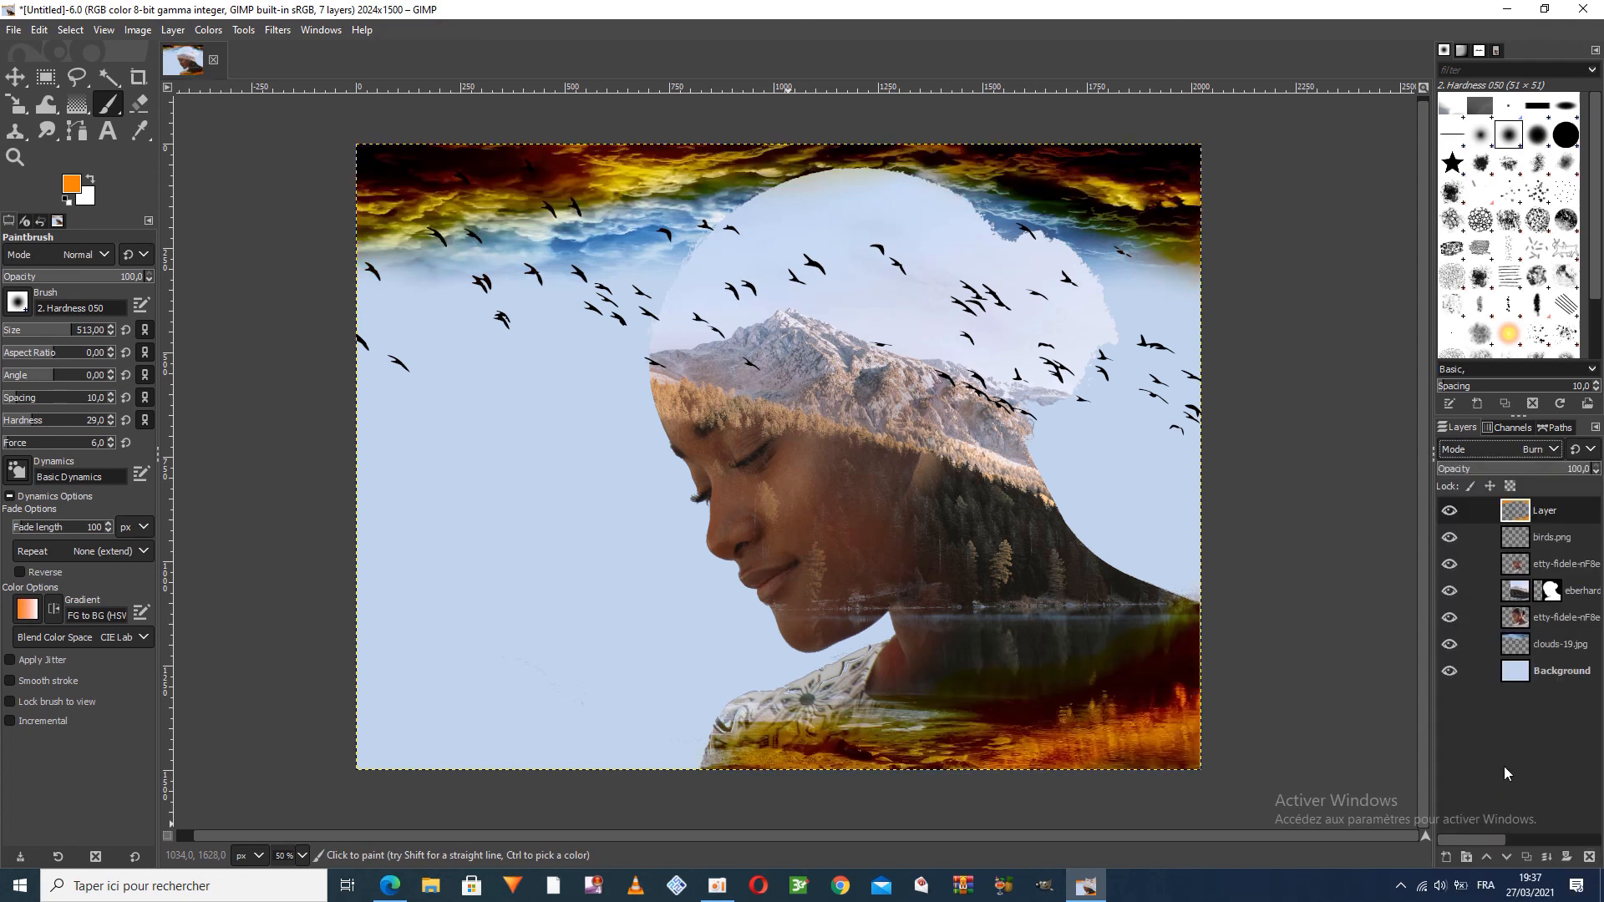
mouse_move(1529, 467)
mouse_down()
mouse_move(1470, 469)
mouse_move(1564, 477)
mouse_up()
Set the orange paint layer's blend mode to Overlay and lower its opacity to about 68
click(1544, 450)
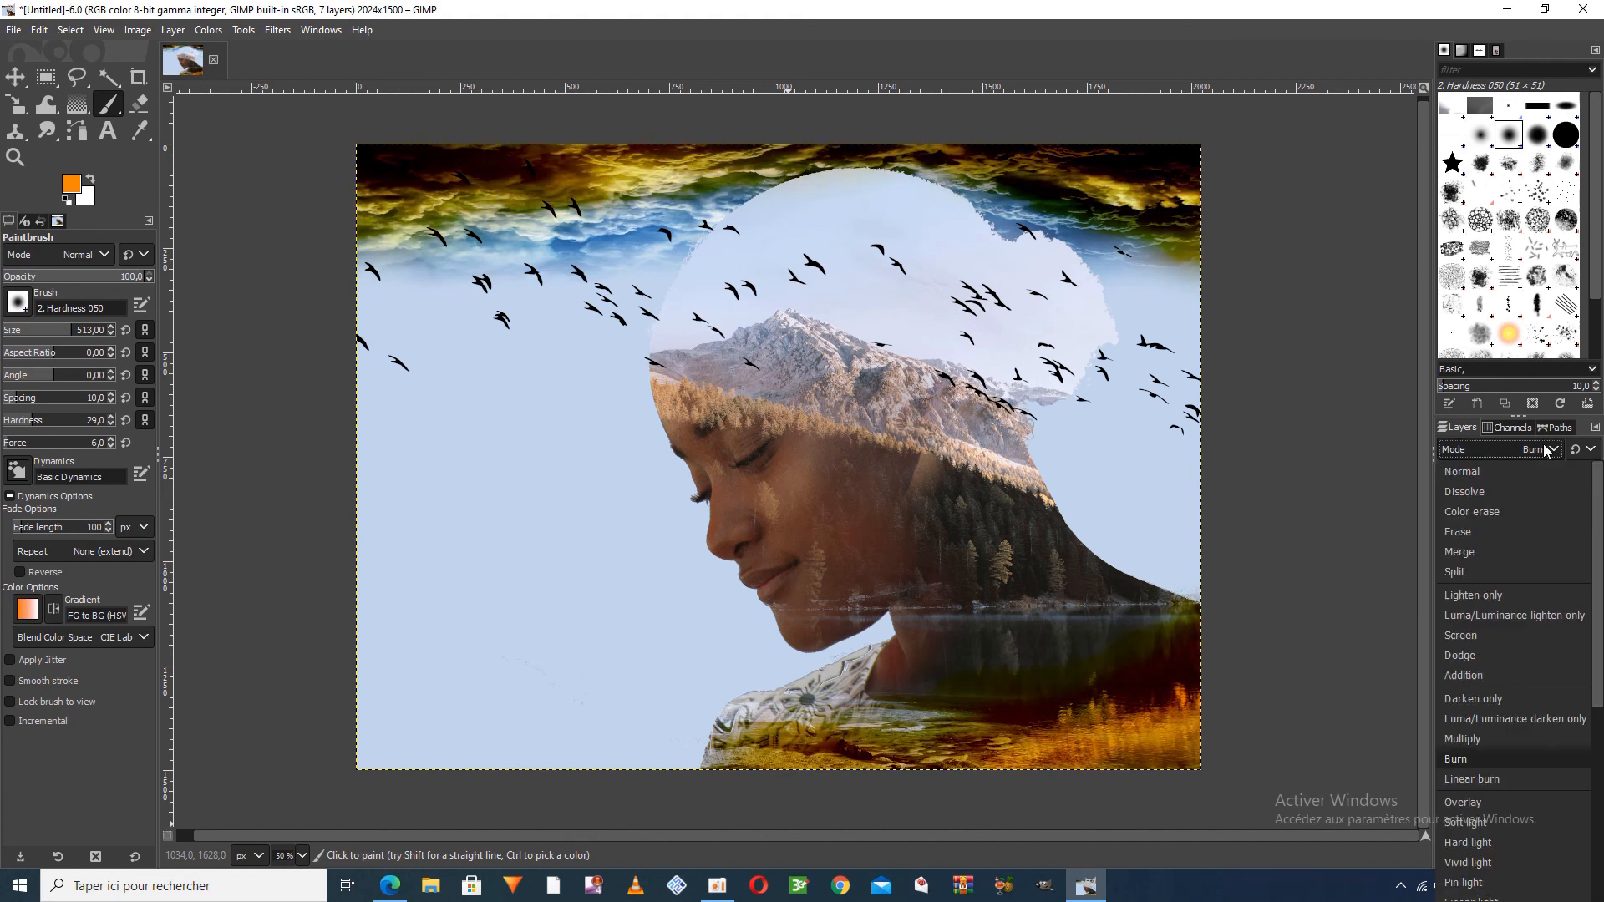
click(1520, 807)
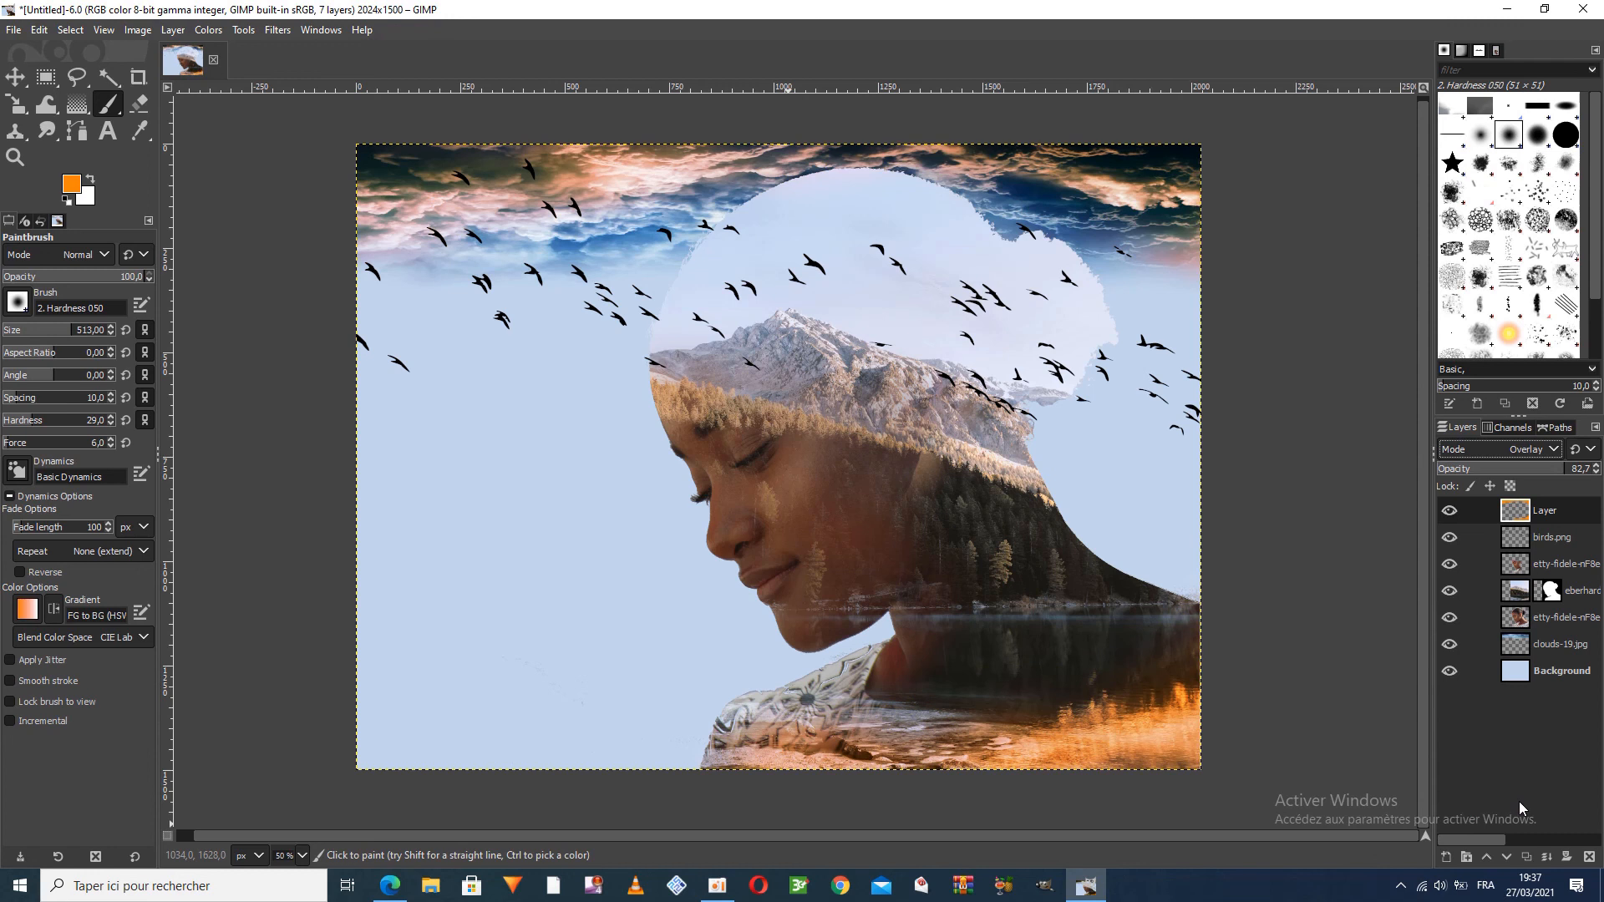
drag(1547, 471, 1542, 471)
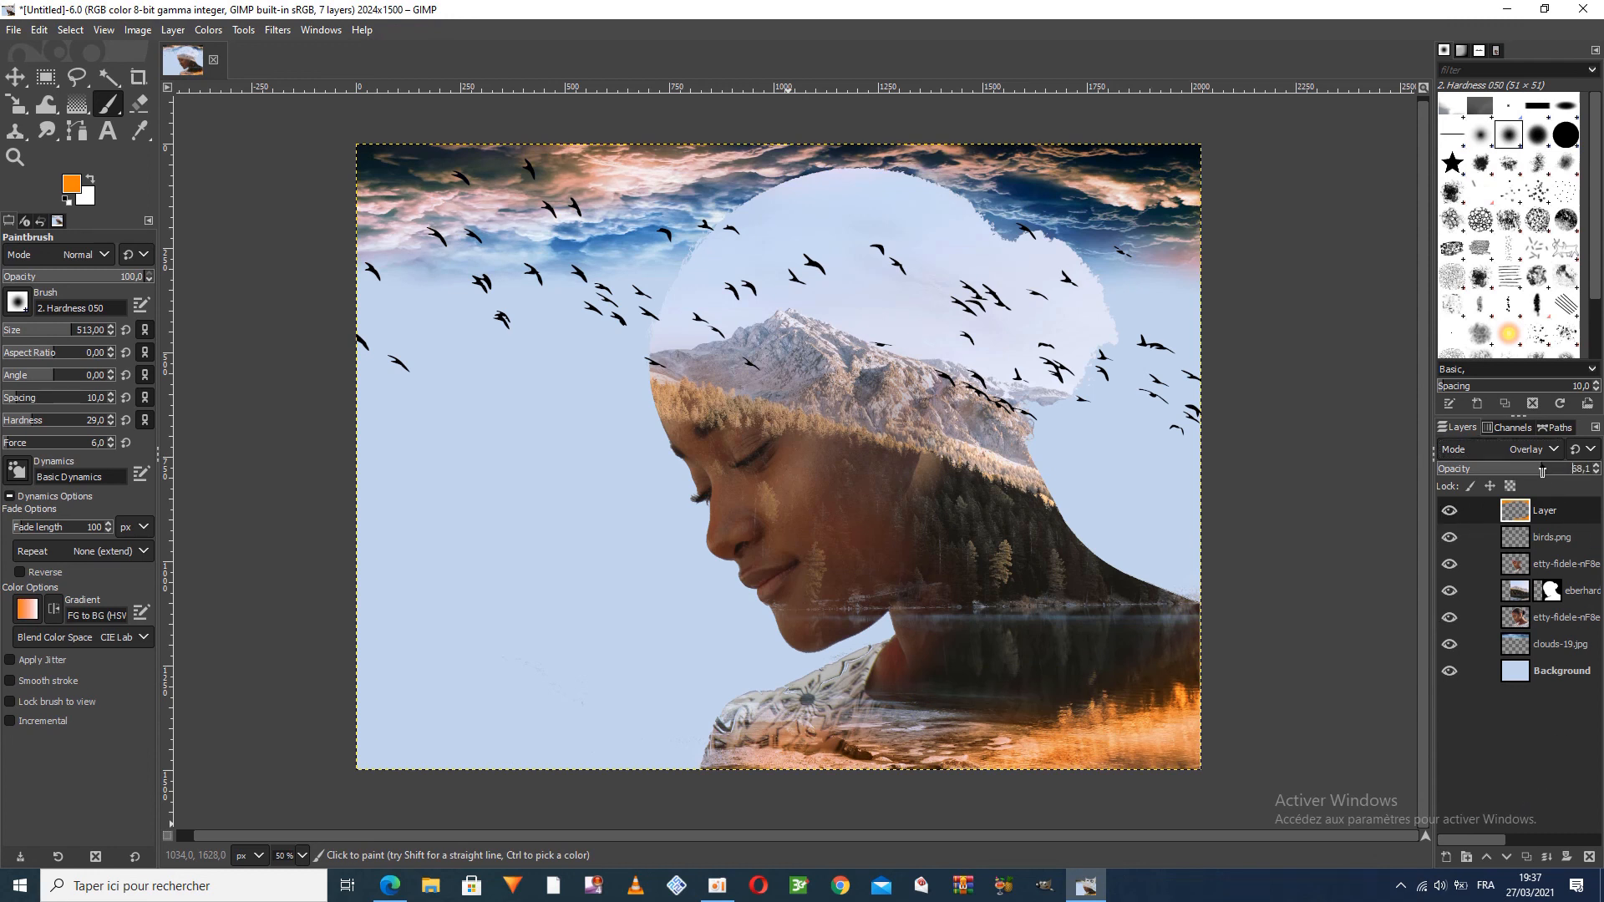